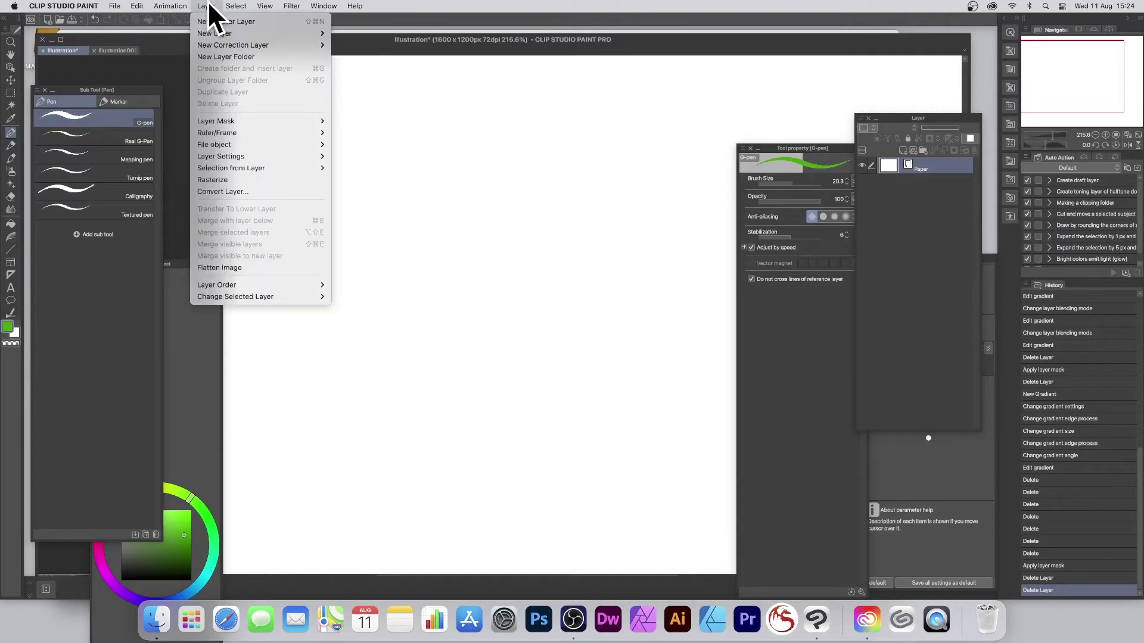
Add a new raster layer named Layer 1 with colour expression and Normal blending.
{"action": "mouse_move", "coordinate": [206, 33]}
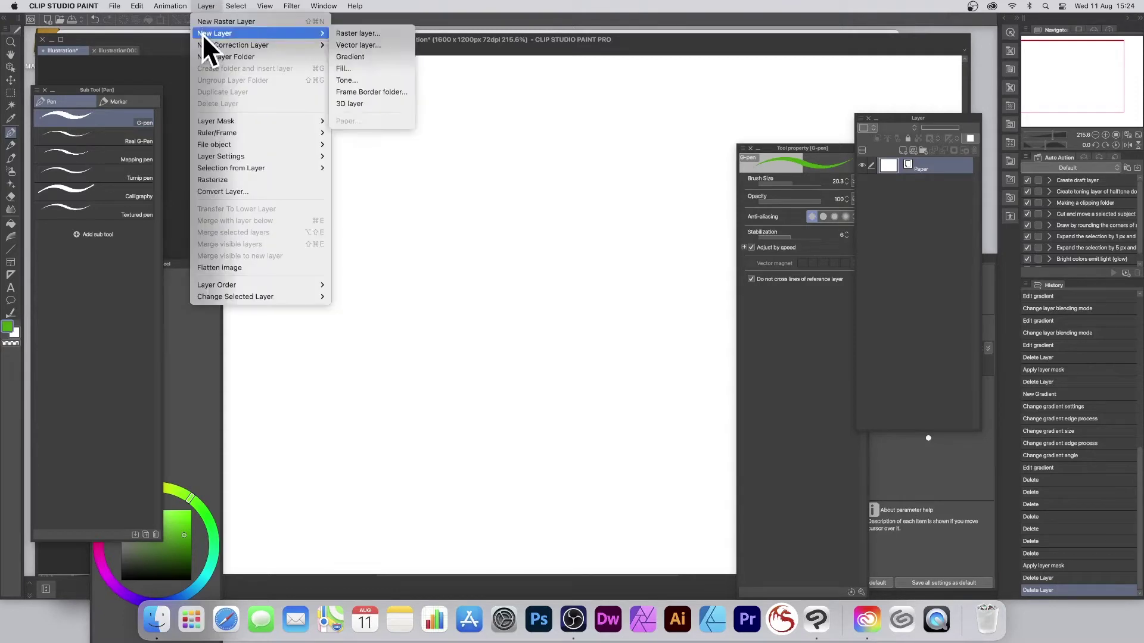
{"action": "left_click", "coordinate": [381, 33]}
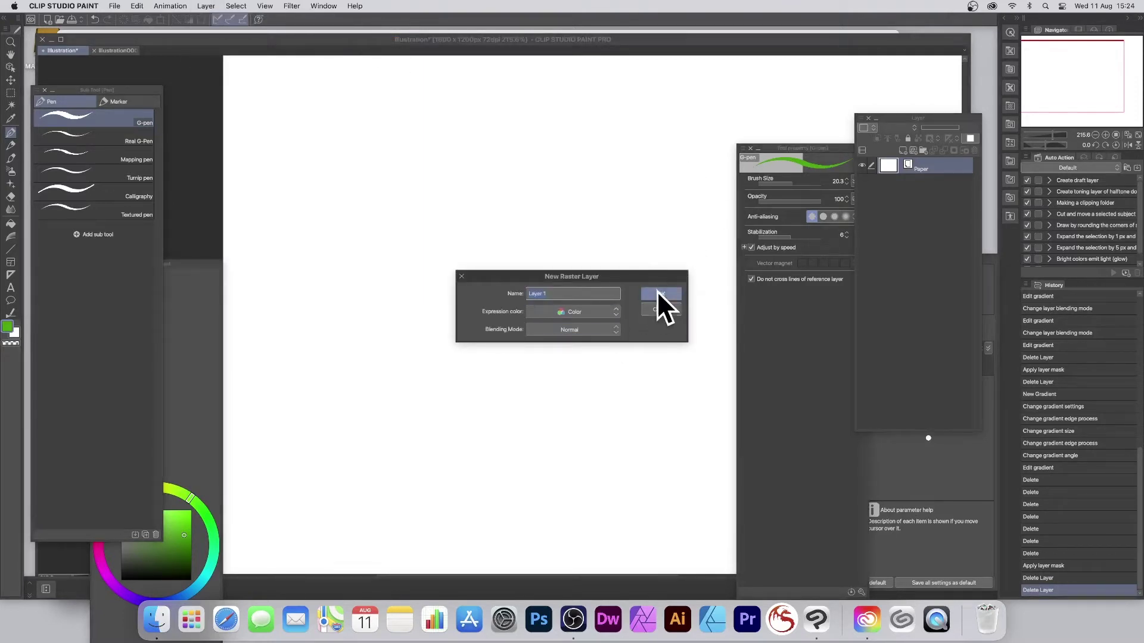
{"action": "left_click", "coordinate": [657, 291]}
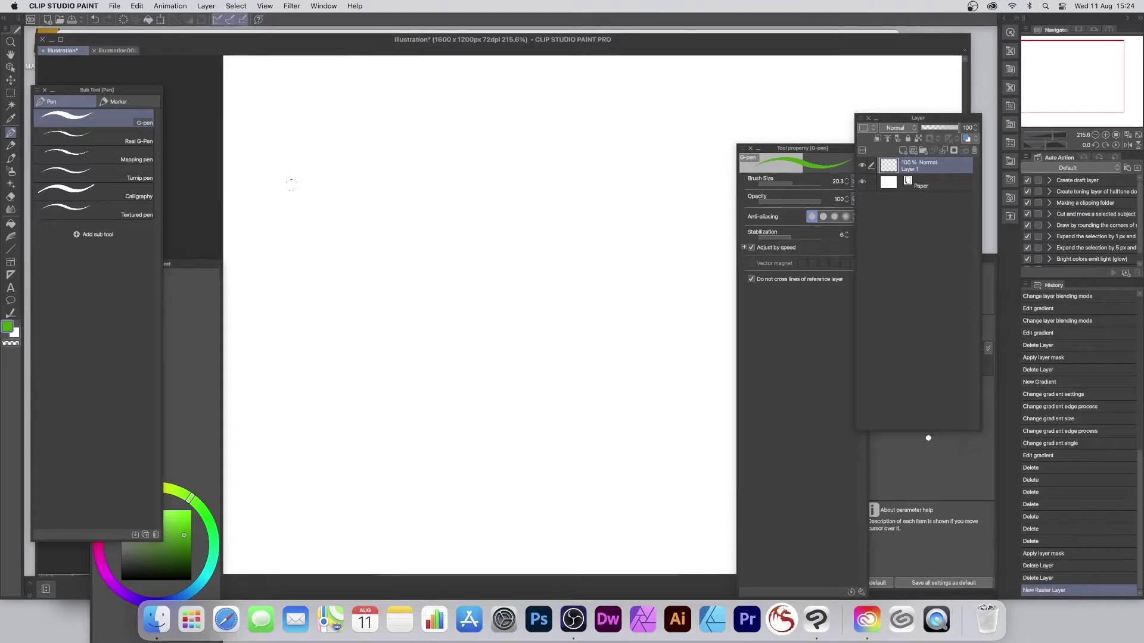
Draw a large closed, wavy black outline across the canvas on Layer 1 with the G-pen at size 20.3.
{"action": "left_click_drag", "start_coordinate": [149, 545], "coordinate": [123, 579]}
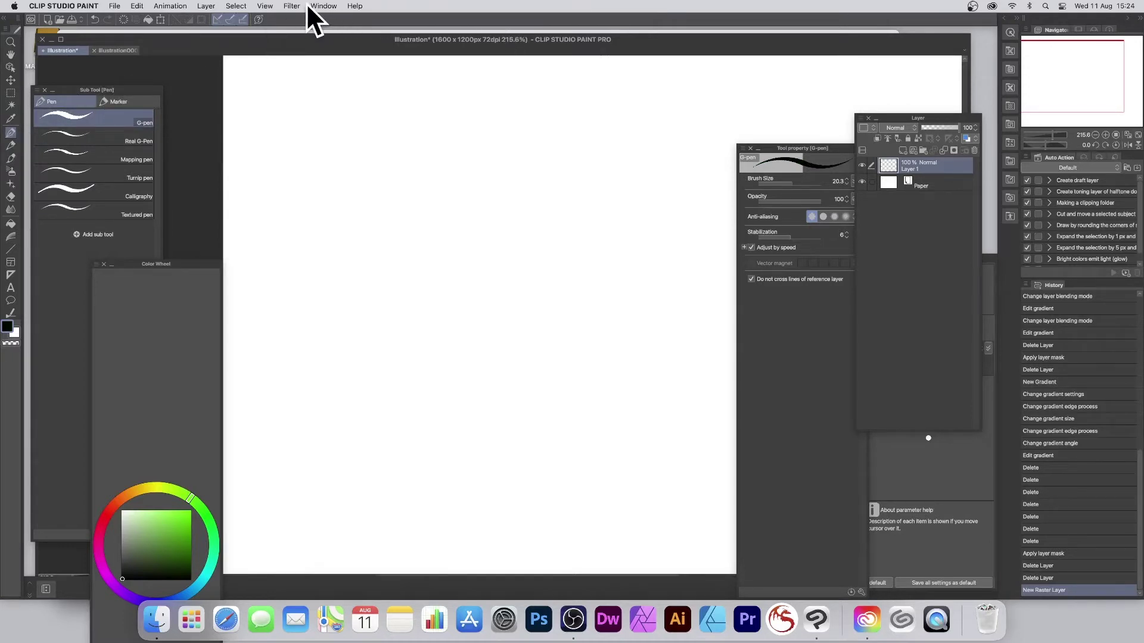
{"action": "left_click", "coordinate": [323, 6]}
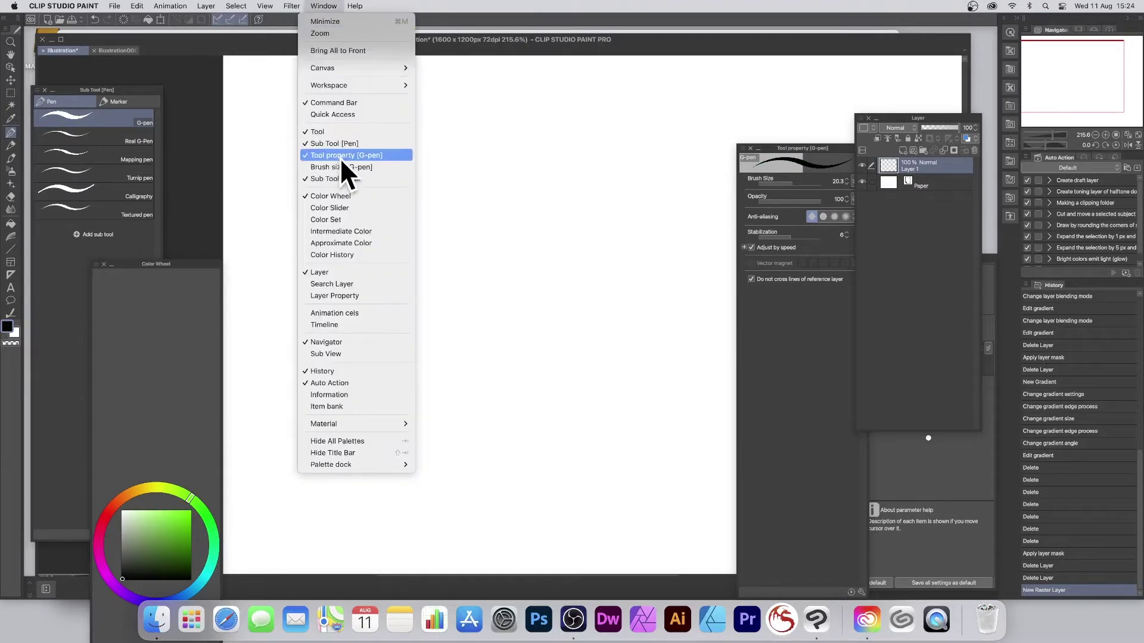
{"action": "left_click", "coordinate": [549, 178]}
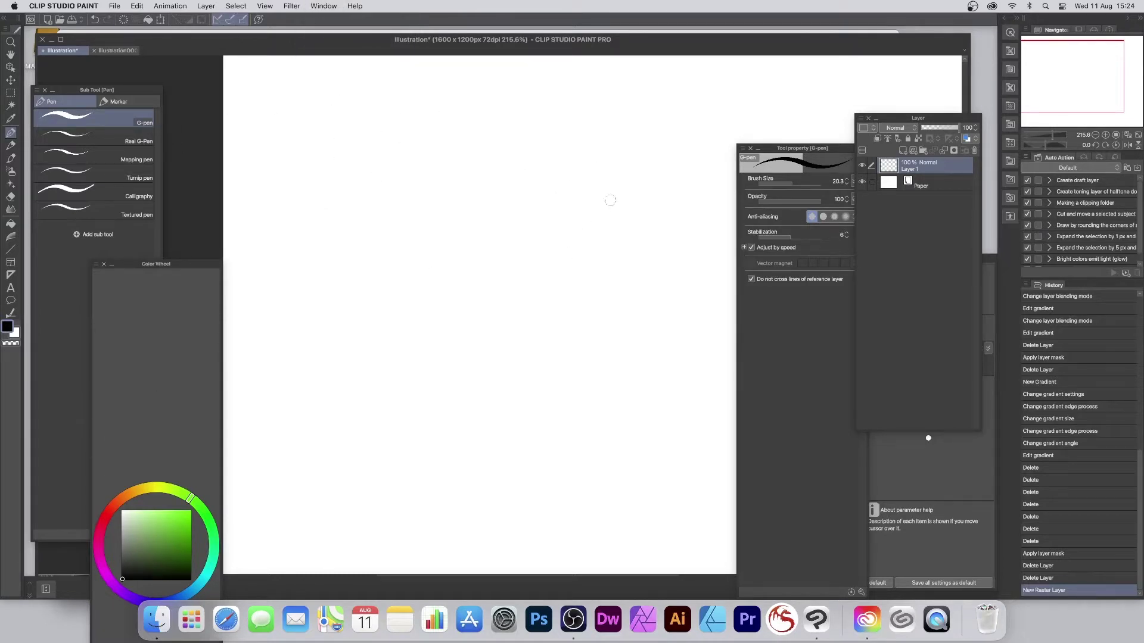
{"action": "mouse_move", "coordinate": [606, 195]}
{"action": "left_mouse_down"}
{"action": "mouse_move", "coordinate": [440, 156]}
{"action": "mouse_move", "coordinate": [325, 237]}
{"action": "mouse_move", "coordinate": [335, 370]}
{"action": "mouse_move", "coordinate": [396, 445]}
{"action": "mouse_move", "coordinate": [533, 518]}
{"action": "mouse_move", "coordinate": [604, 493]}
{"action": "mouse_move", "coordinate": [597, 391]}
{"action": "mouse_move", "coordinate": [653, 339]}
{"action": "mouse_move", "coordinate": [632, 248]}
{"action": "mouse_move", "coordinate": [645, 164]}
{"action": "mouse_move", "coordinate": [608, 194]}
{"action": "left_mouse_up"}
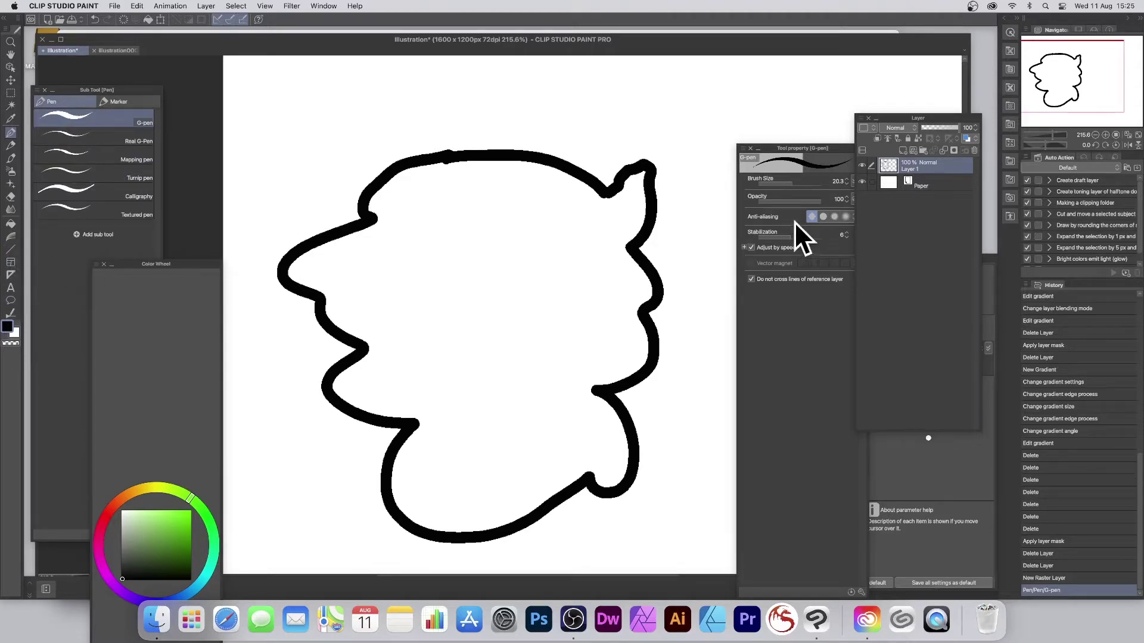
Set Layer 1 as the reference layer and add a new raster layer named Layer 2 above it.
{"action": "left_click", "coordinate": [887, 138]}
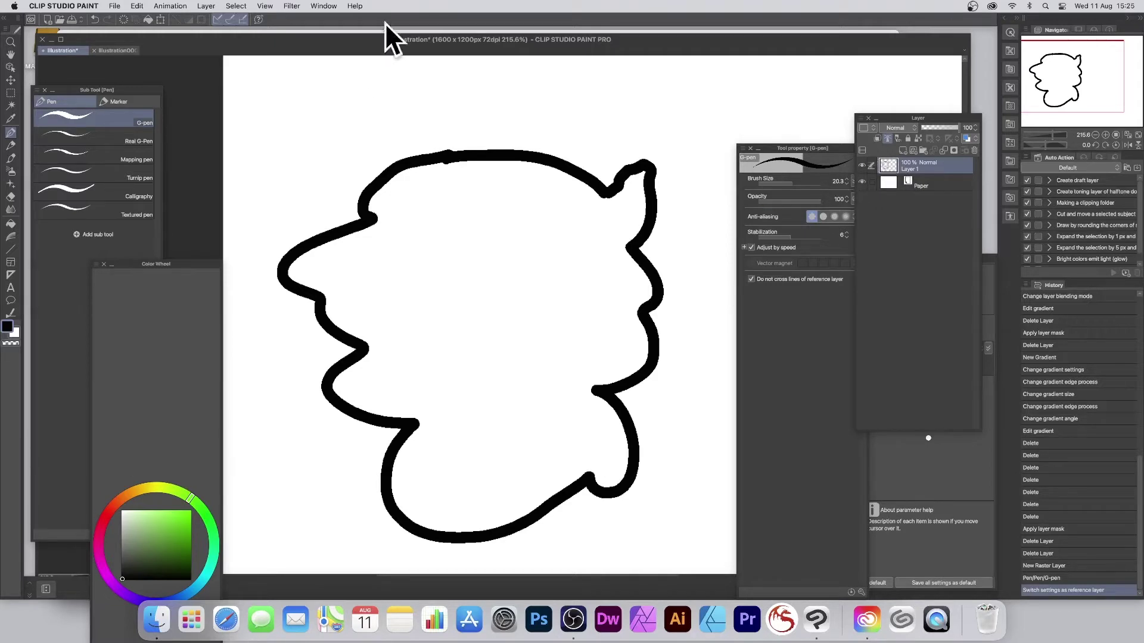
{"action": "left_click", "coordinate": [206, 7]}
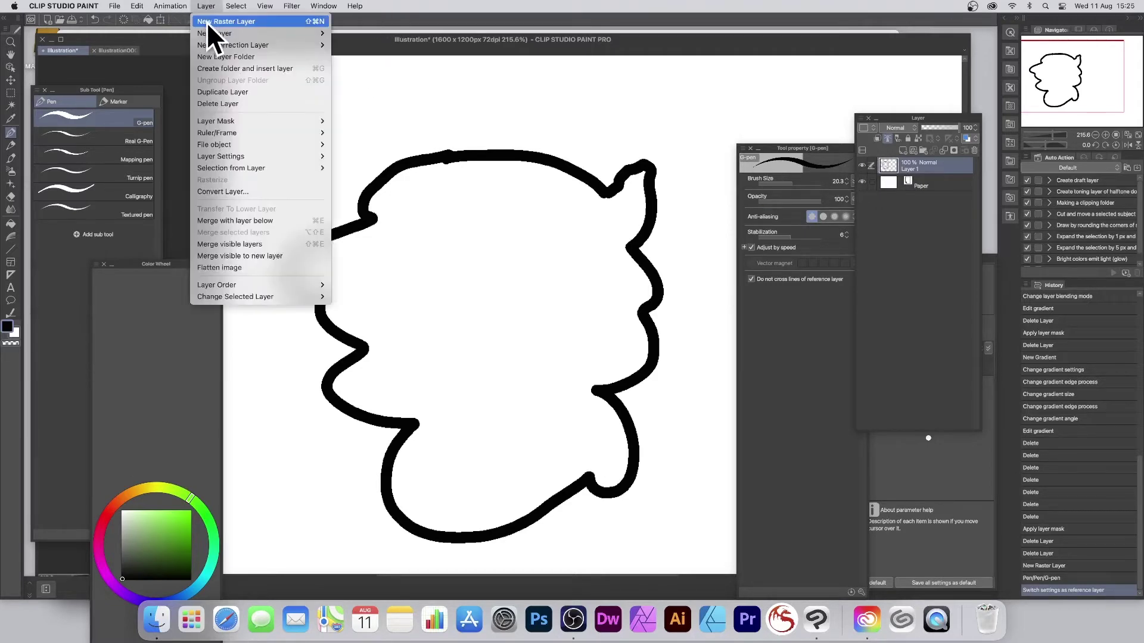
{"action": "mouse_move", "coordinate": [205, 34]}
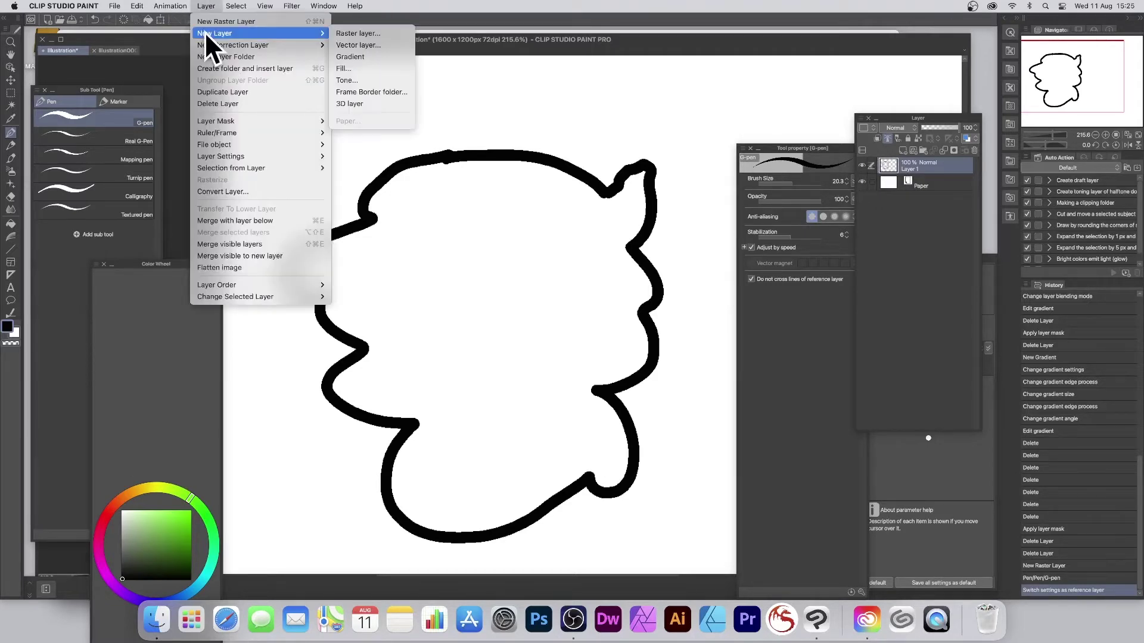
{"action": "left_click", "coordinate": [364, 33]}
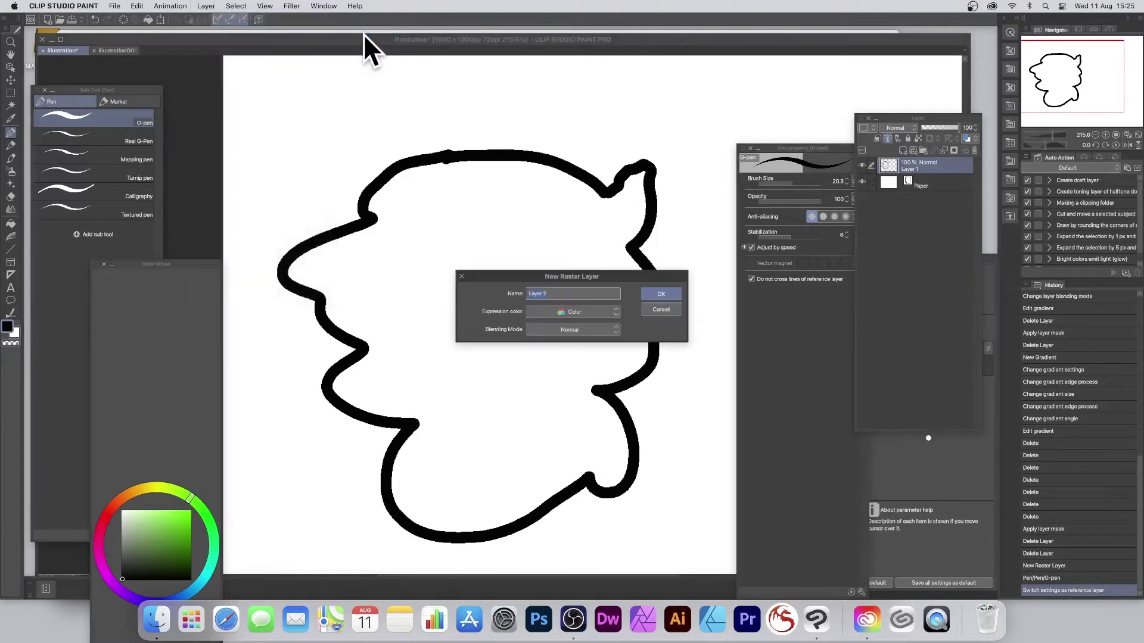
{"action": "left_click", "coordinate": [662, 292]}
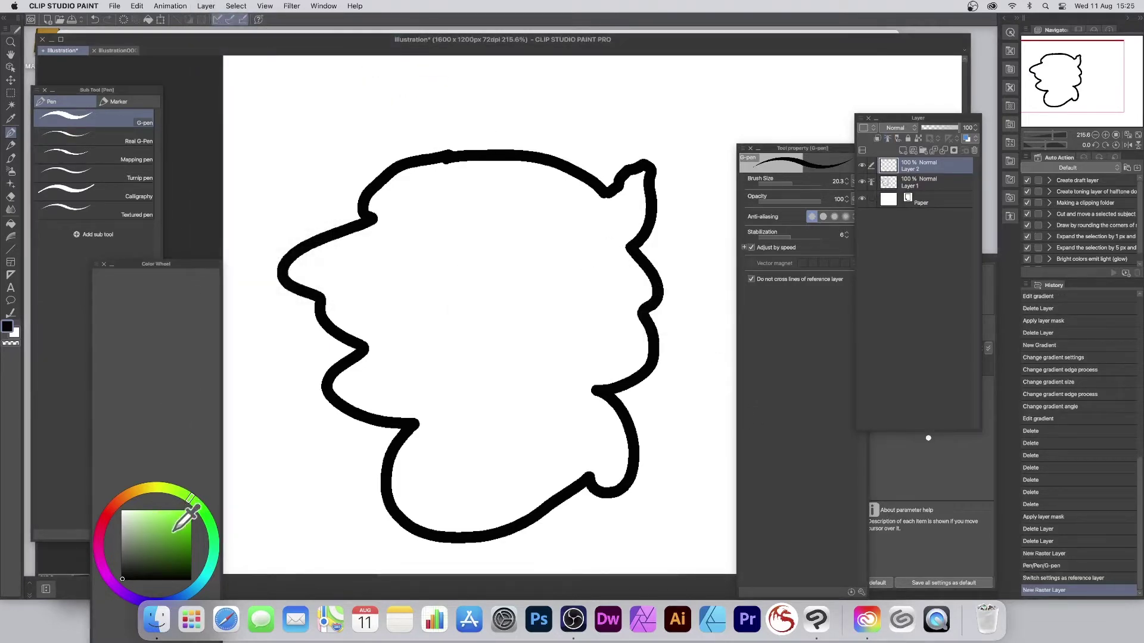
Paint a bright green line across the upper part of the outlined shape with the G-pen at size 25.9, without anti-aliasing.
{"action": "left_click", "coordinate": [188, 514]}
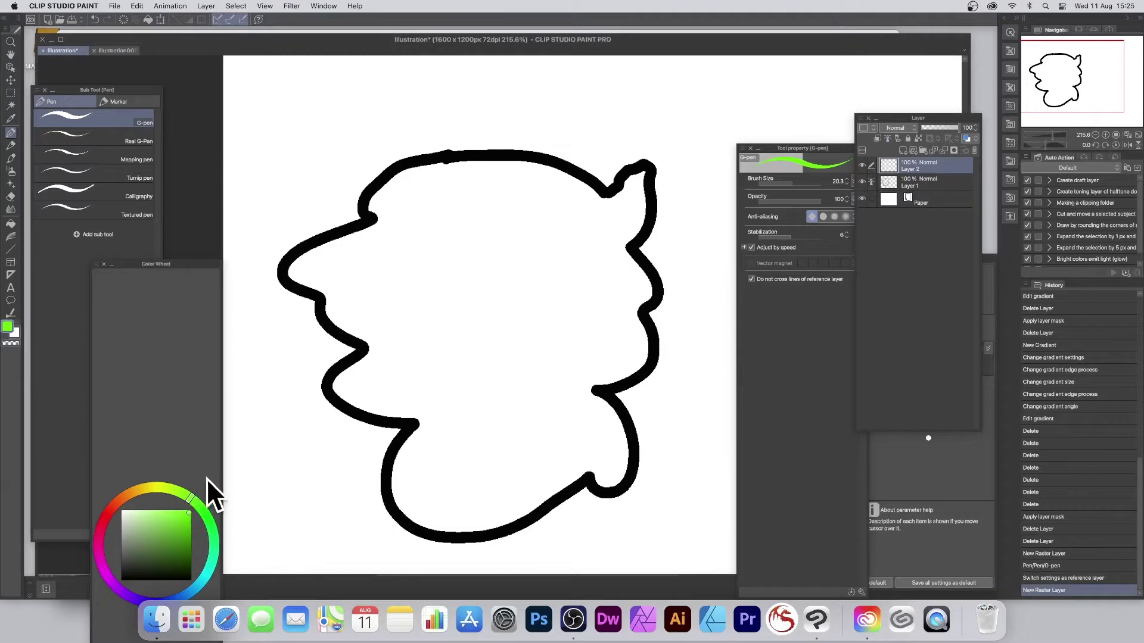
{"action": "left_click", "coordinate": [844, 216]}
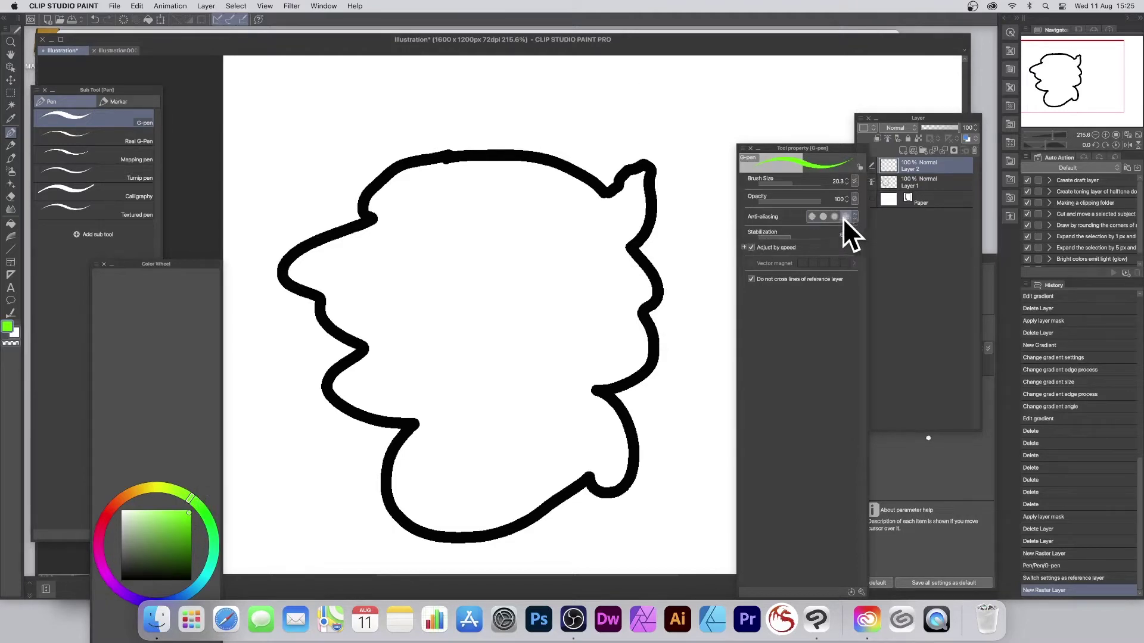
{"action": "left_click", "coordinate": [811, 218]}
{"action": "left_click", "coordinate": [793, 183]}
{"action": "left_click_drag", "start_coordinate": [790, 184], "coordinate": [774, 184]}
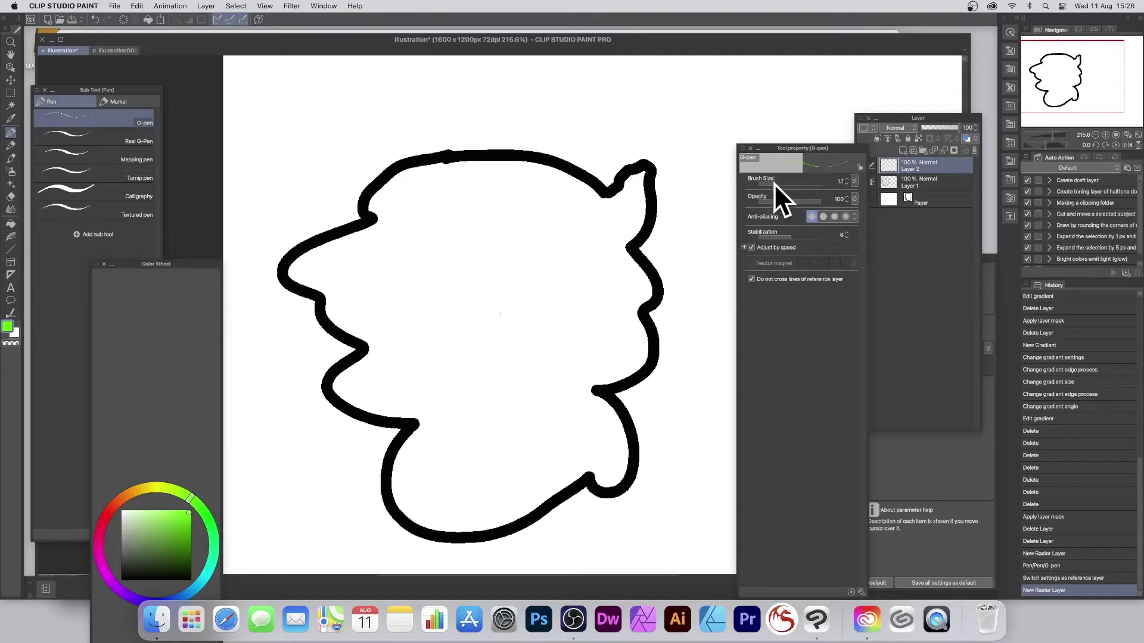
{"action": "left_click_drag", "start_coordinate": [774, 183], "coordinate": [793, 184]}
{"action": "mouse_move", "coordinate": [341, 238]}
{"action": "left_mouse_down"}
{"action": "mouse_move", "coordinate": [502, 258]}
{"action": "mouse_move", "coordinate": [630, 255]}
{"action": "left_mouse_up"}
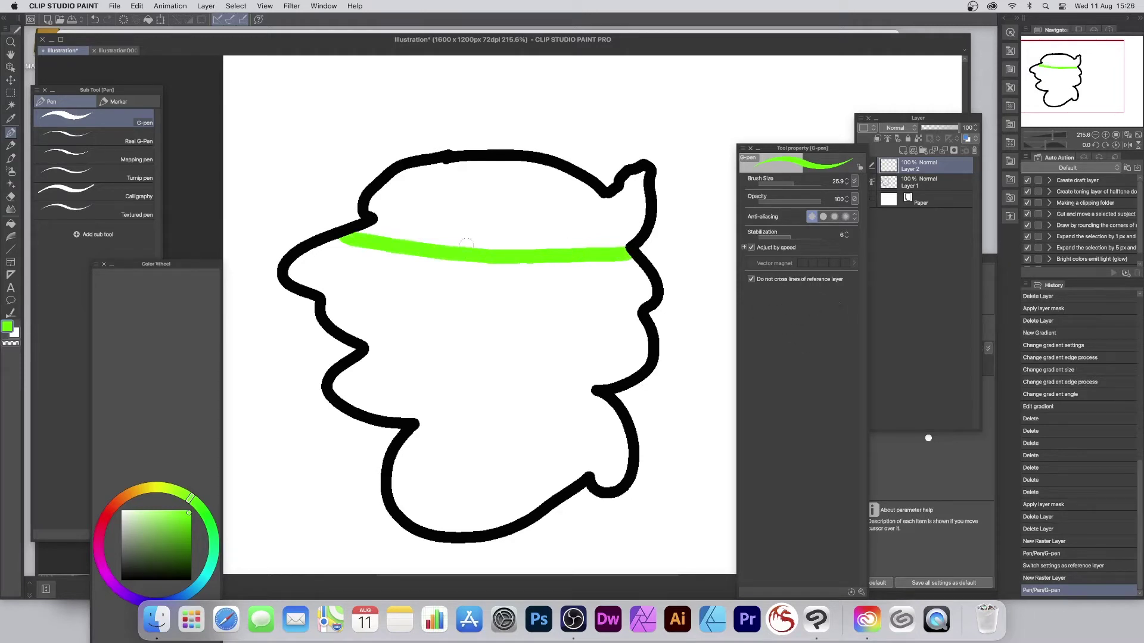
{"action": "mouse_move", "coordinate": [261, 214]}
{"action": "left_mouse_down"}
{"action": "mouse_move", "coordinate": [336, 286]}
{"action": "mouse_move", "coordinate": [560, 347]}
{"action": "mouse_move", "coordinate": [697, 356]}
{"action": "left_mouse_up"}
{"action": "key", "text": "super+z"}
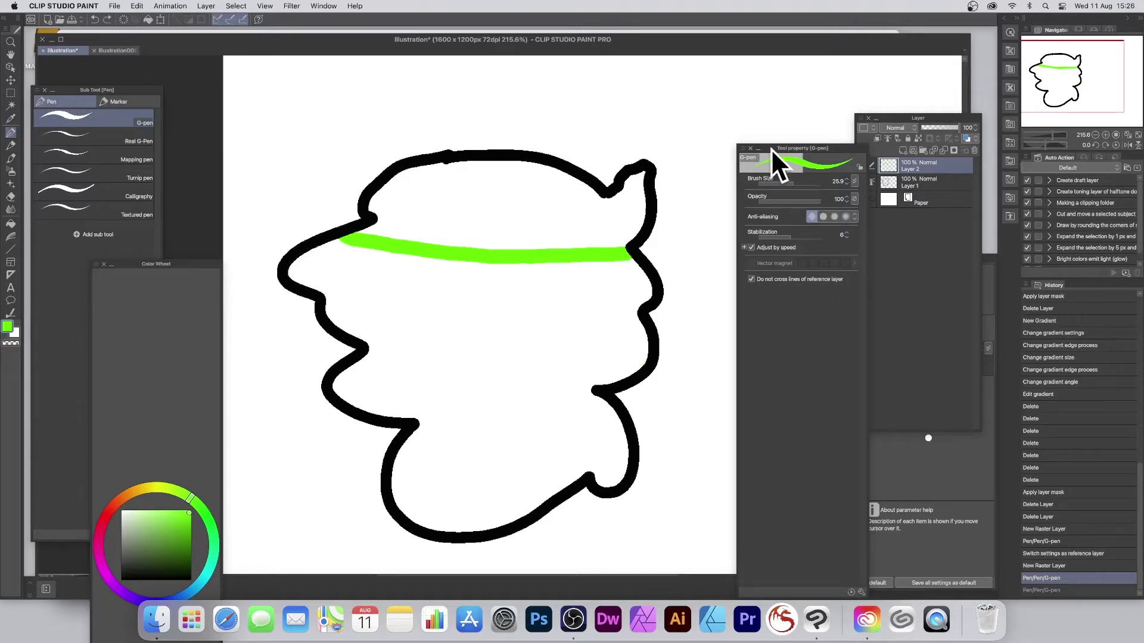
Bring the Tool property and Sub Tool Detail palettes into view and examine the G-pen's Anti-aliasing and Anti-overflow settings.
{"action": "left_click_drag", "start_coordinate": [777, 145], "coordinate": [712, 111]}
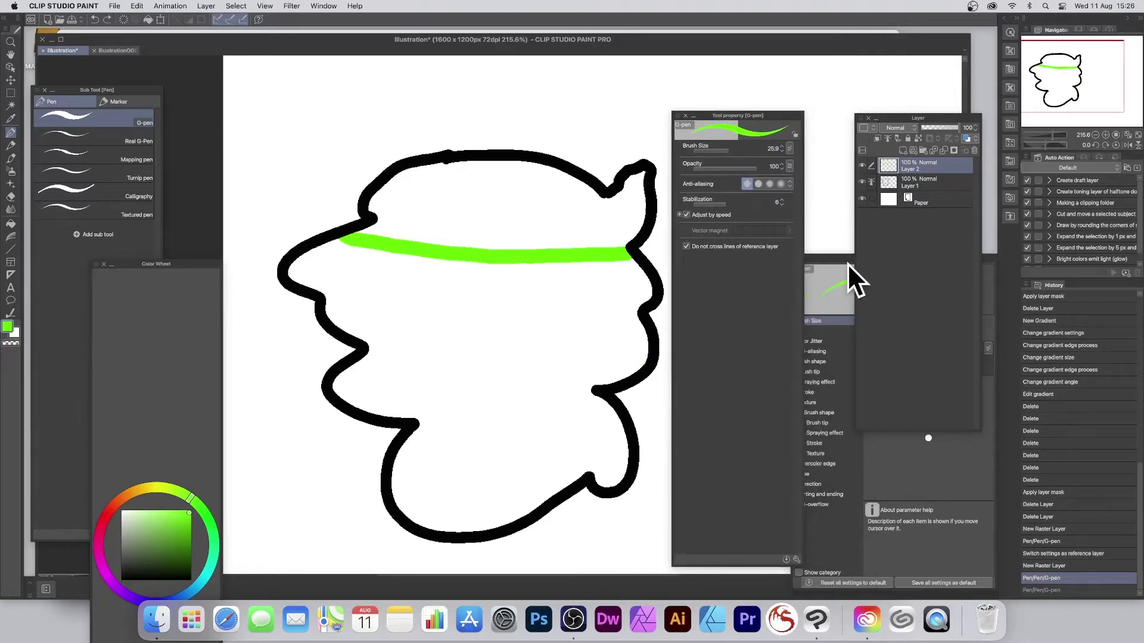
{"action": "left_click_drag", "start_coordinate": [835, 258], "coordinate": [804, 153]}
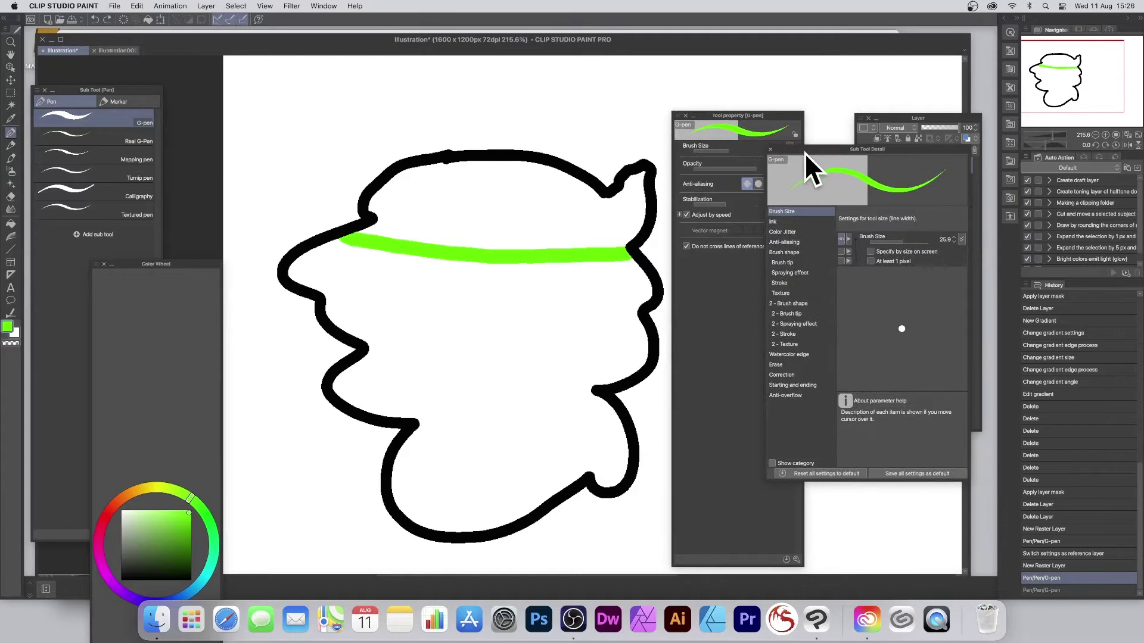
{"action": "left_click", "coordinate": [787, 242]}
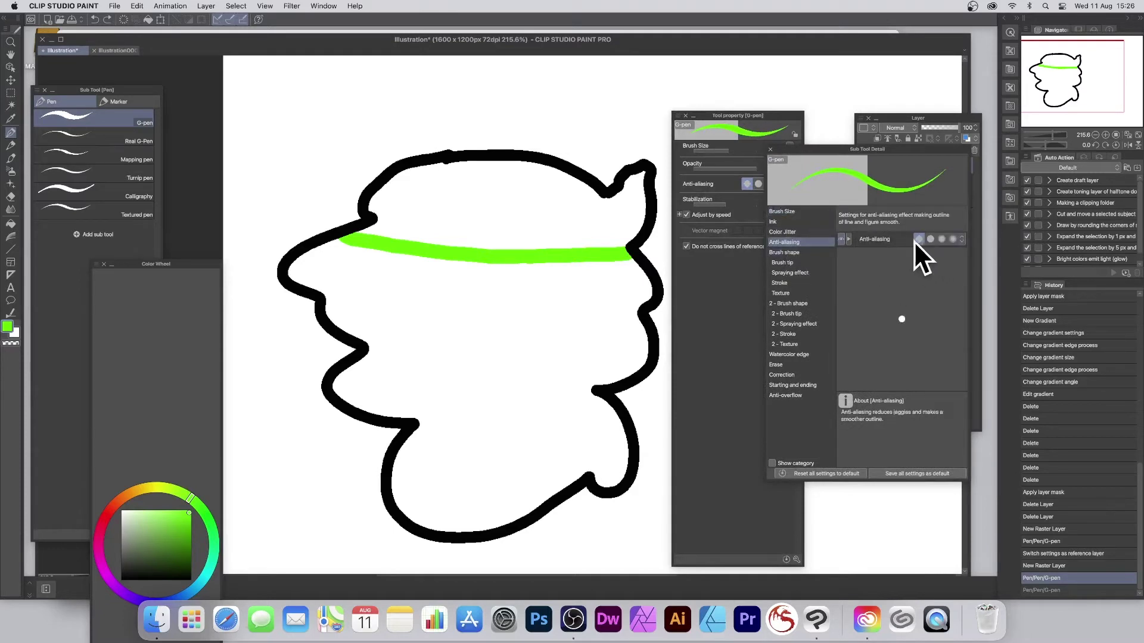
{"action": "left_click", "coordinate": [790, 395]}
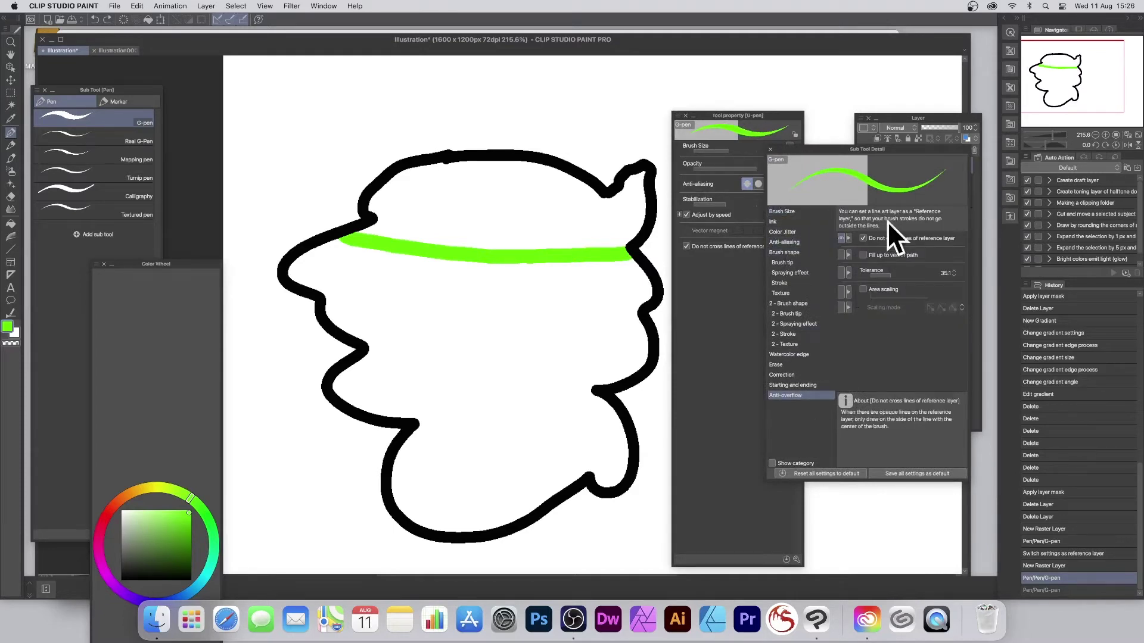
{"action": "mouse_move", "coordinate": [856, 240]}
Paint a wavy red line across the middle of the shape and a cyan ring above the green line.
{"action": "left_click", "coordinate": [112, 508]}
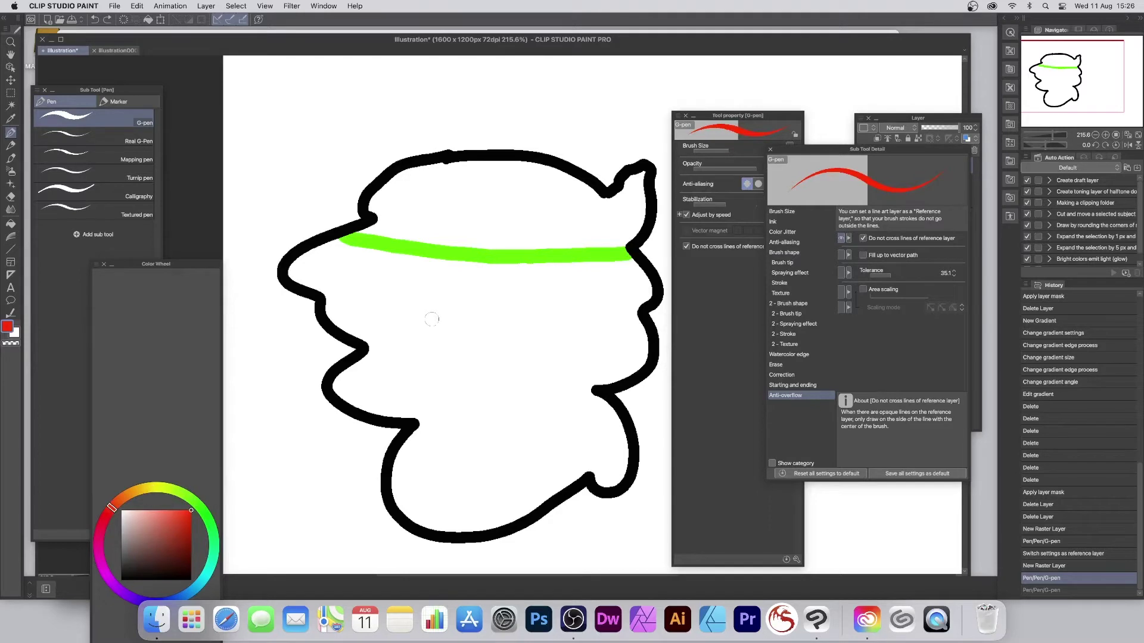
{"action": "mouse_move", "coordinate": [321, 299]}
{"action": "left_mouse_down"}
{"action": "mouse_move", "coordinate": [403, 300]}
{"action": "mouse_move", "coordinate": [394, 353]}
{"action": "mouse_move", "coordinate": [427, 352]}
{"action": "mouse_move", "coordinate": [448, 317]}
{"action": "mouse_move", "coordinate": [491, 301]}
{"action": "mouse_move", "coordinate": [487, 350]}
{"action": "mouse_move", "coordinate": [452, 414]}
{"action": "mouse_move", "coordinate": [490, 432]}
{"action": "mouse_move", "coordinate": [547, 312]}
{"action": "mouse_move", "coordinate": [578, 282]}
{"action": "mouse_move", "coordinate": [581, 351]}
{"action": "mouse_move", "coordinate": [626, 324]}
{"action": "left_mouse_up"}
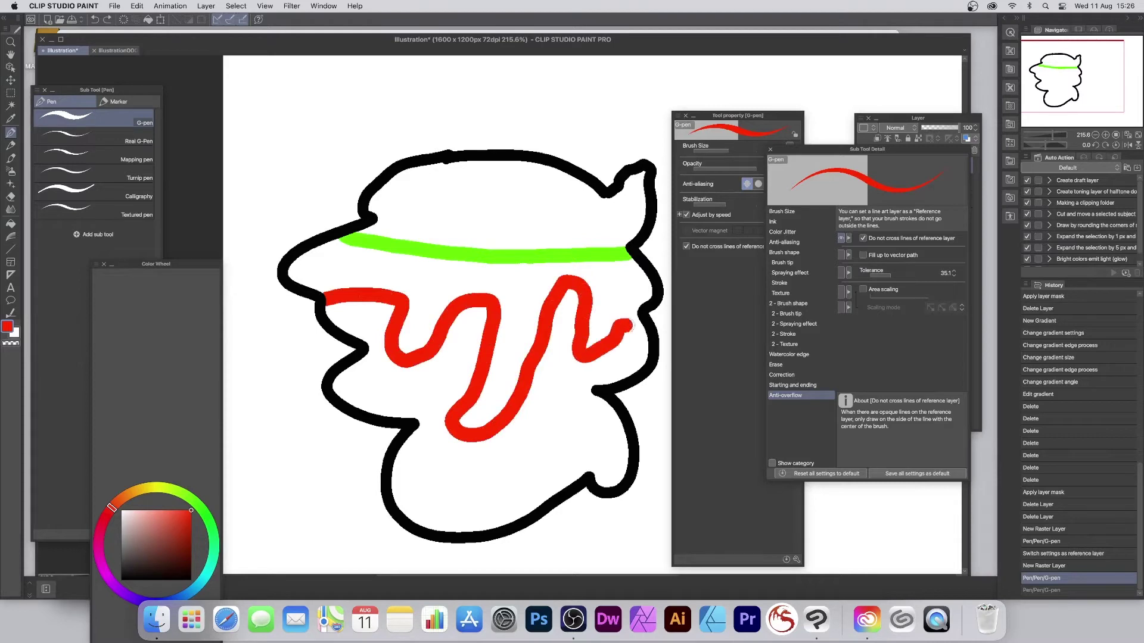
{"action": "left_click", "coordinate": [203, 578]}
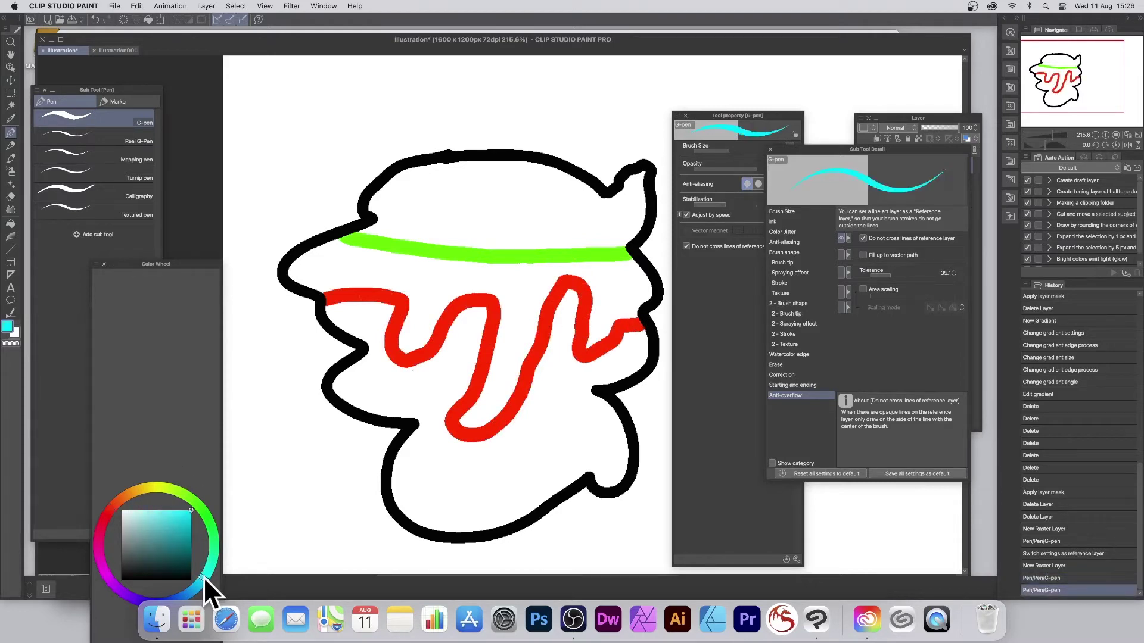
{"action": "mouse_move", "coordinate": [527, 182]}
{"action": "left_mouse_down"}
{"action": "mouse_move", "coordinate": [482, 205]}
{"action": "mouse_move", "coordinate": [493, 225]}
{"action": "mouse_move", "coordinate": [527, 211]}
{"action": "mouse_move", "coordinate": [518, 178]}
{"action": "left_mouse_up"}
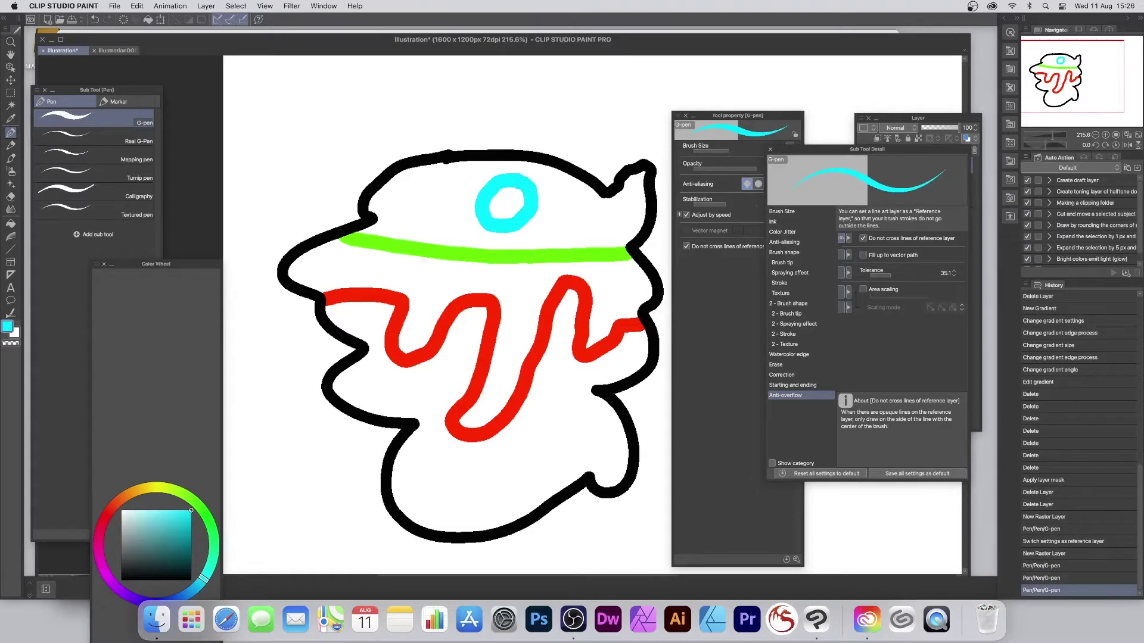
Paint a wavy orange line across the lower part of the shape, below the red line.
{"action": "left_click", "coordinate": [214, 532]}
{"action": "left_click", "coordinate": [133, 491]}
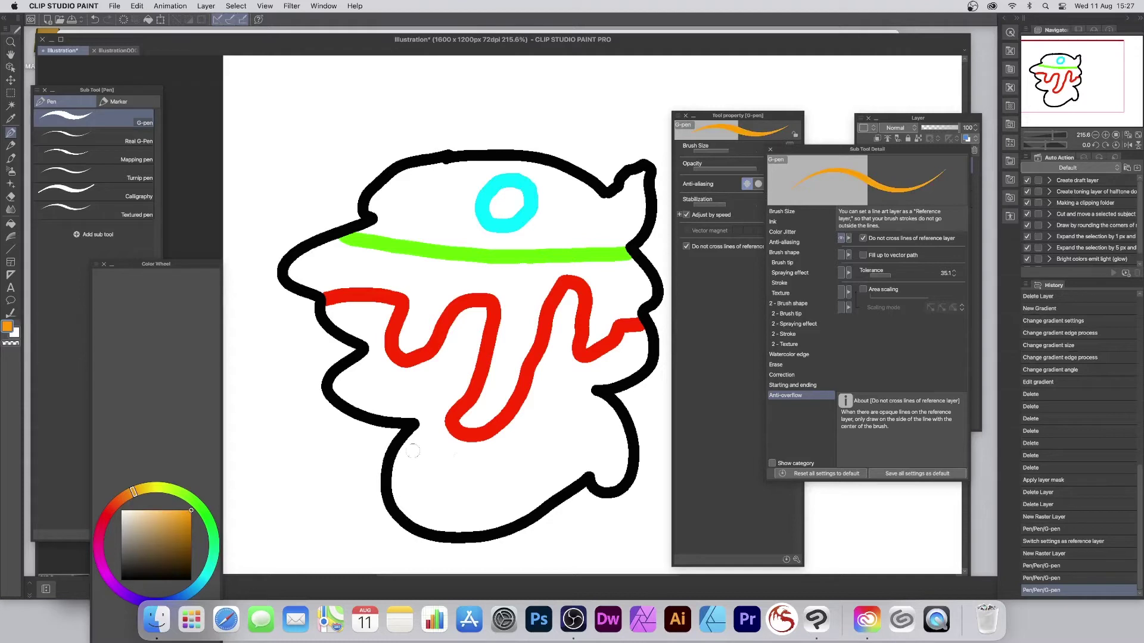
{"action": "mouse_move", "coordinate": [396, 454]}
{"action": "left_mouse_down"}
{"action": "mouse_move", "coordinate": [416, 476]}
{"action": "mouse_move", "coordinate": [501, 481]}
{"action": "mouse_move", "coordinate": [554, 440]}
{"action": "mouse_move", "coordinate": [560, 400]}
{"action": "mouse_move", "coordinate": [621, 424]}
{"action": "left_mouse_up"}
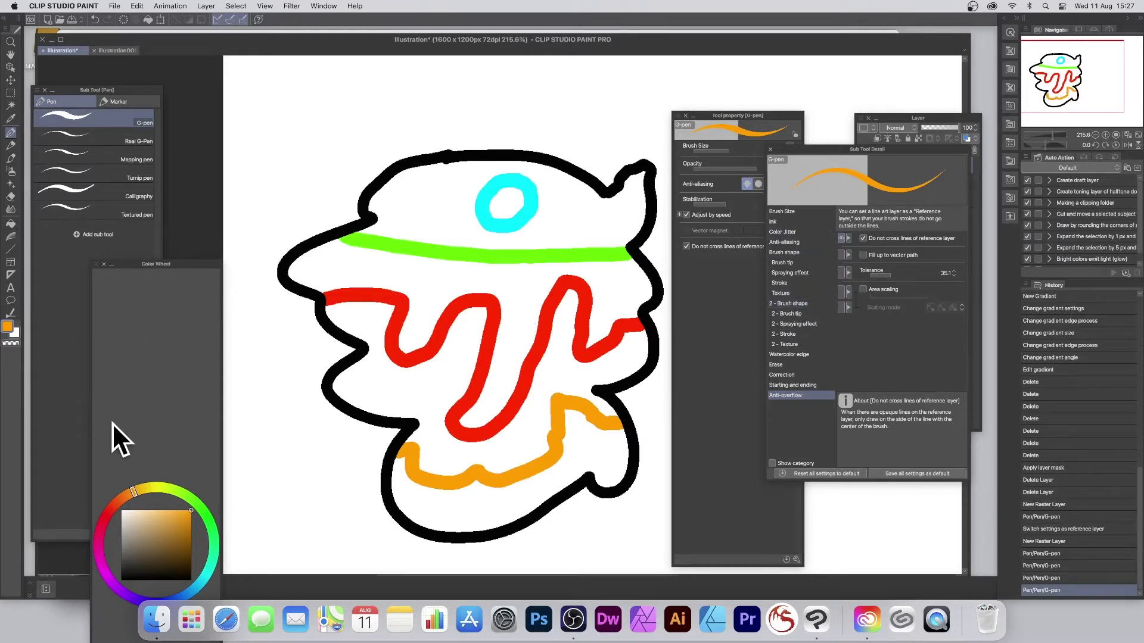
Switch to the Freeform gradient tool with the Normal paint sub tool.
{"action": "left_click", "coordinate": [12, 237]}
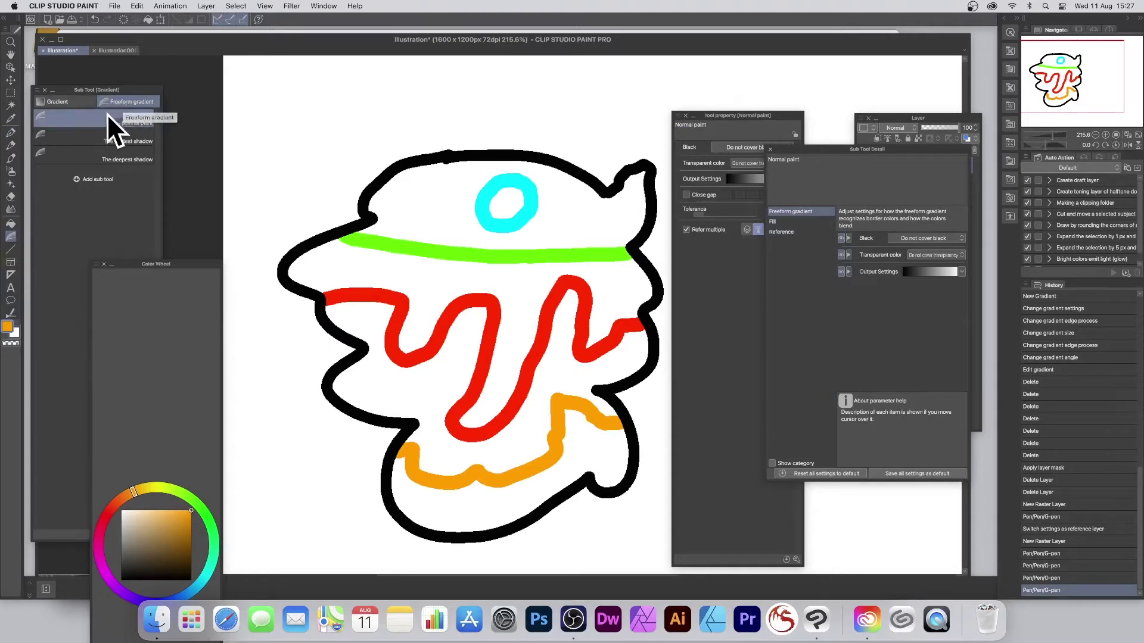
{"action": "left_click", "coordinate": [71, 103]}
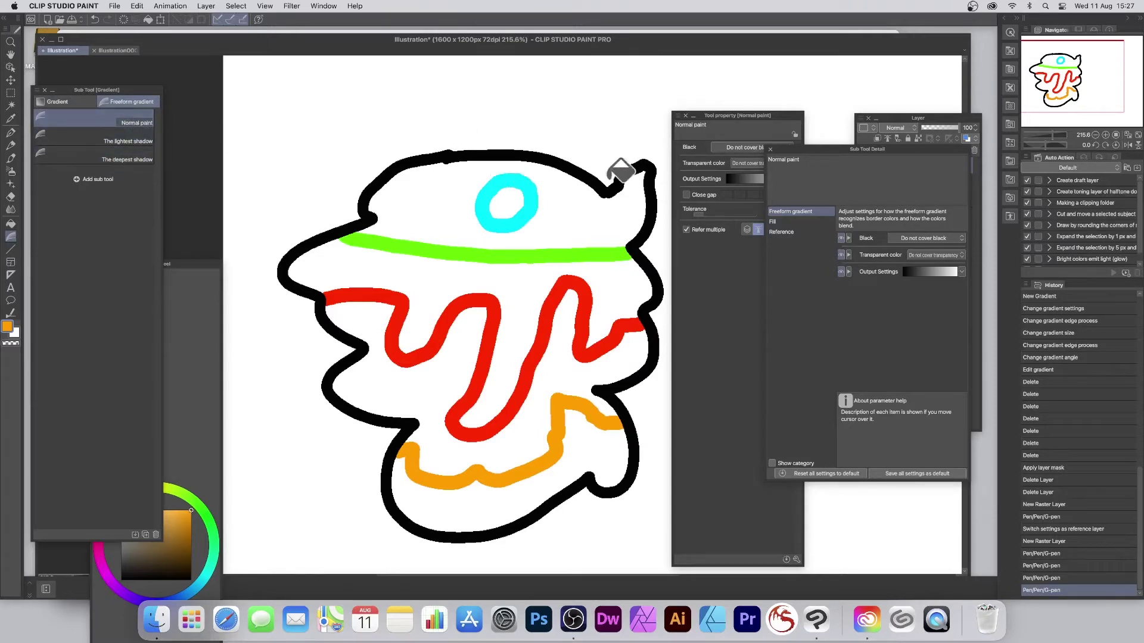
Try the freeform gradient fill twice across the colour strokes inside the outline, undoing it each time.
{"action": "mouse_move", "coordinate": [462, 186]}
{"action": "left_mouse_down"}
{"action": "mouse_move", "coordinate": [425, 391]}
{"action": "mouse_move", "coordinate": [471, 478]}
{"action": "left_mouse_up"}
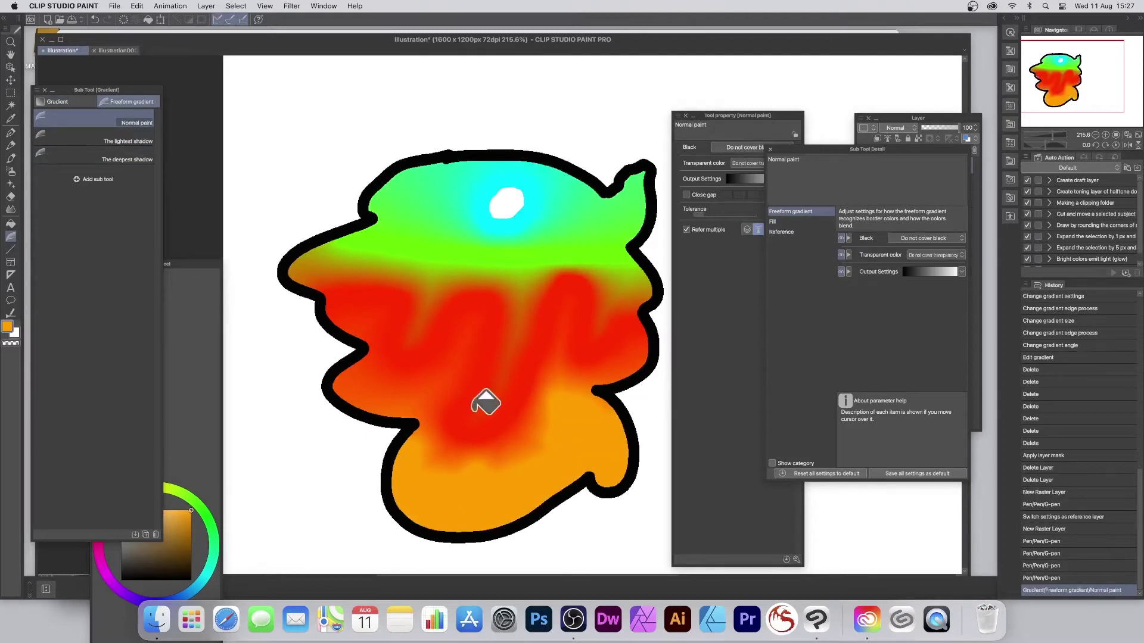
{"action": "key", "text": "super+z"}
{"action": "mouse_move", "coordinate": [447, 187]}
{"action": "left_mouse_down"}
{"action": "mouse_move", "coordinate": [431, 323]}
{"action": "mouse_move", "coordinate": [455, 471]}
{"action": "left_mouse_up"}
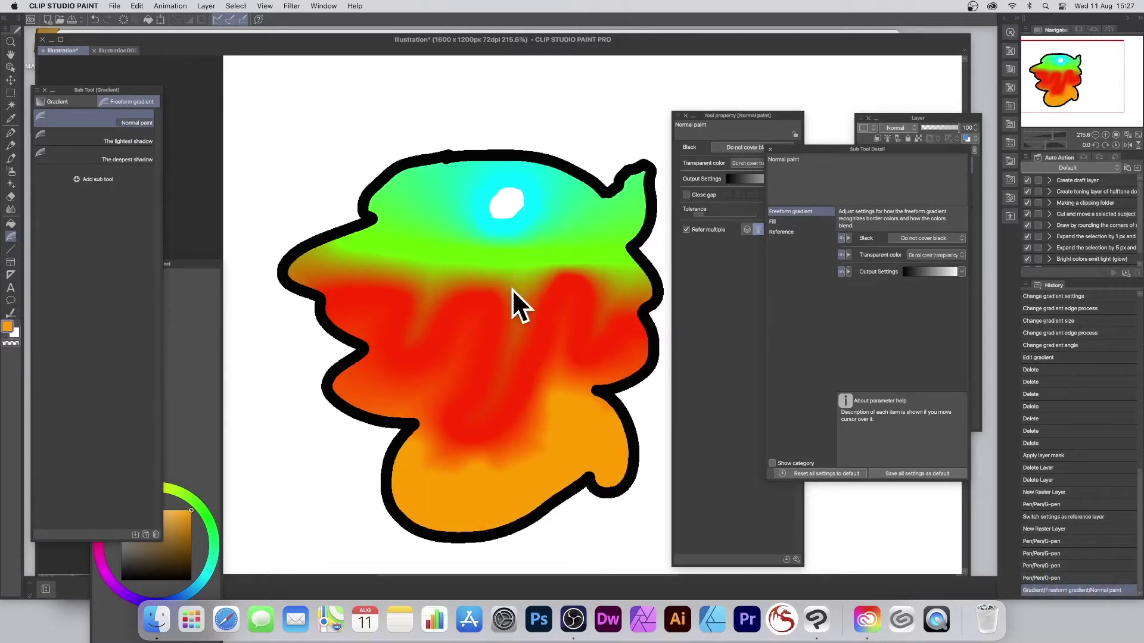
{"action": "key", "text": "super+z"}
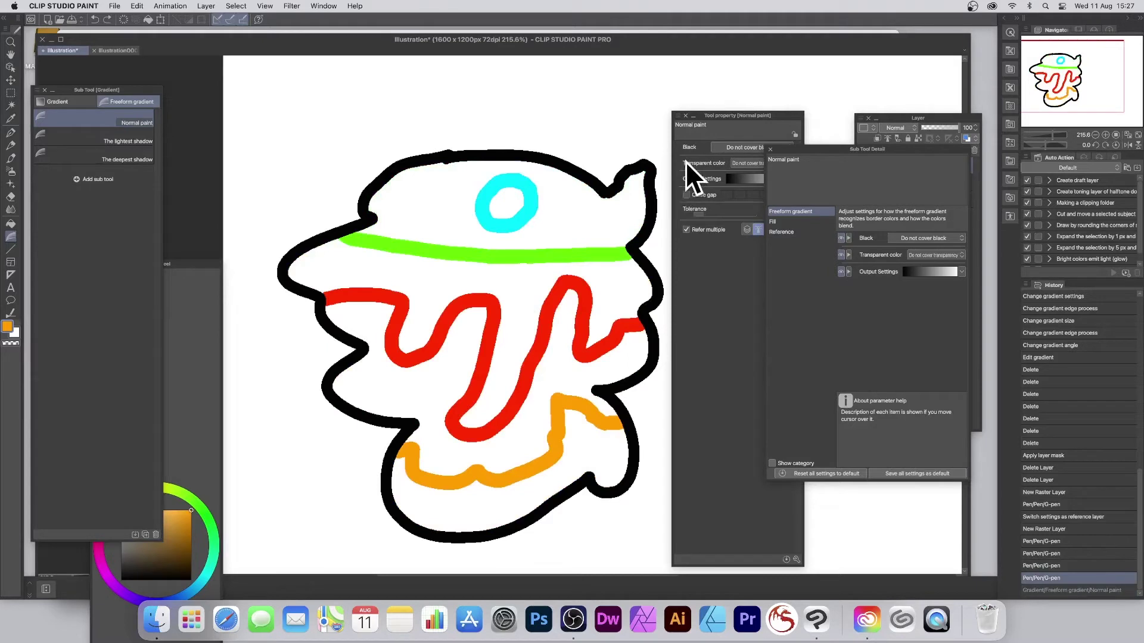
Set the freeform gradient's tolerance to 79.7 and blend the green, cyan, red and orange strokes to fill the outlined shape.
{"action": "left_click", "coordinate": [737, 286]}
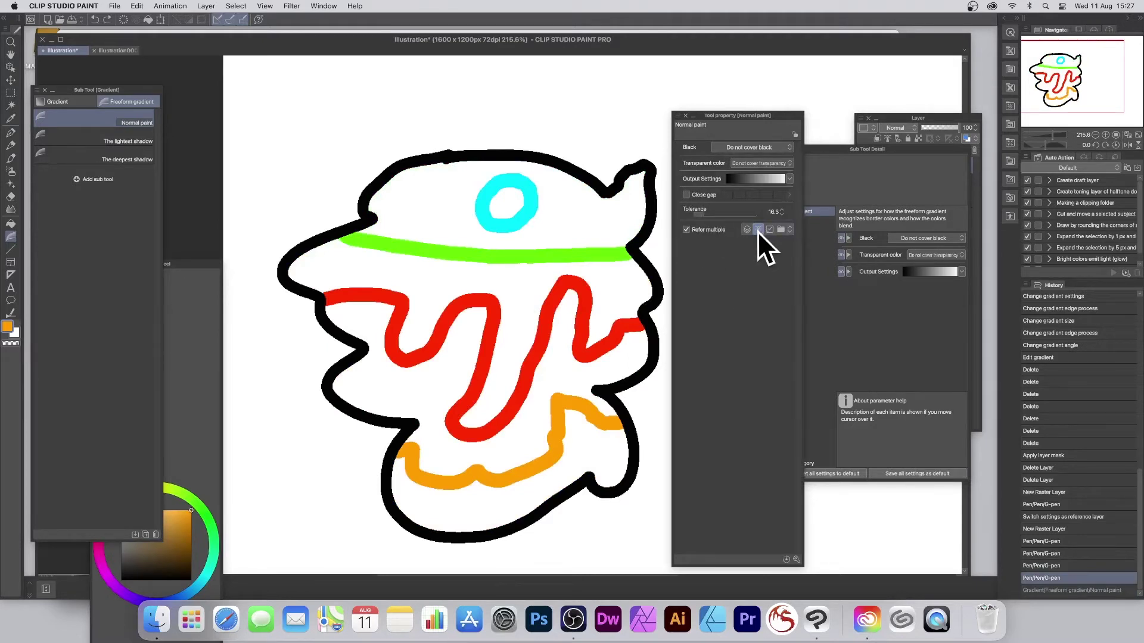
{"action": "left_click", "coordinate": [703, 213]}
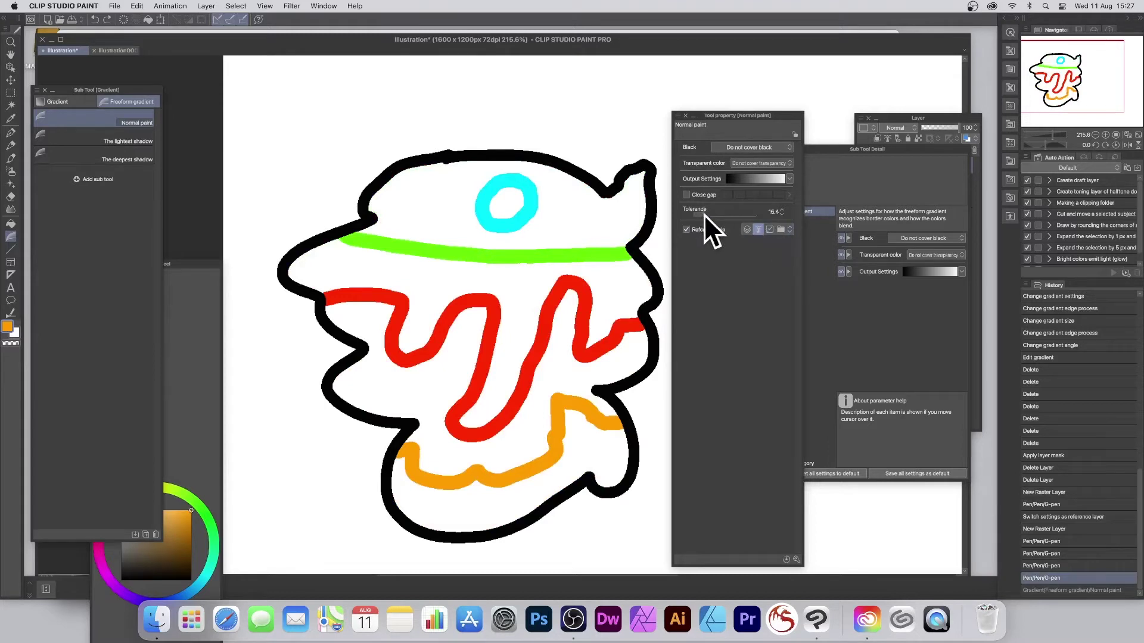
{"action": "left_click_drag", "start_coordinate": [743, 215], "coordinate": [745, 214]}
{"action": "mouse_move", "coordinate": [592, 224]}
{"action": "left_mouse_down"}
{"action": "mouse_move", "coordinate": [561, 261]}
{"action": "mouse_move", "coordinate": [527, 411]}
{"action": "mouse_move", "coordinate": [526, 476]}
{"action": "mouse_move", "coordinate": [554, 475]}
{"action": "left_mouse_up"}
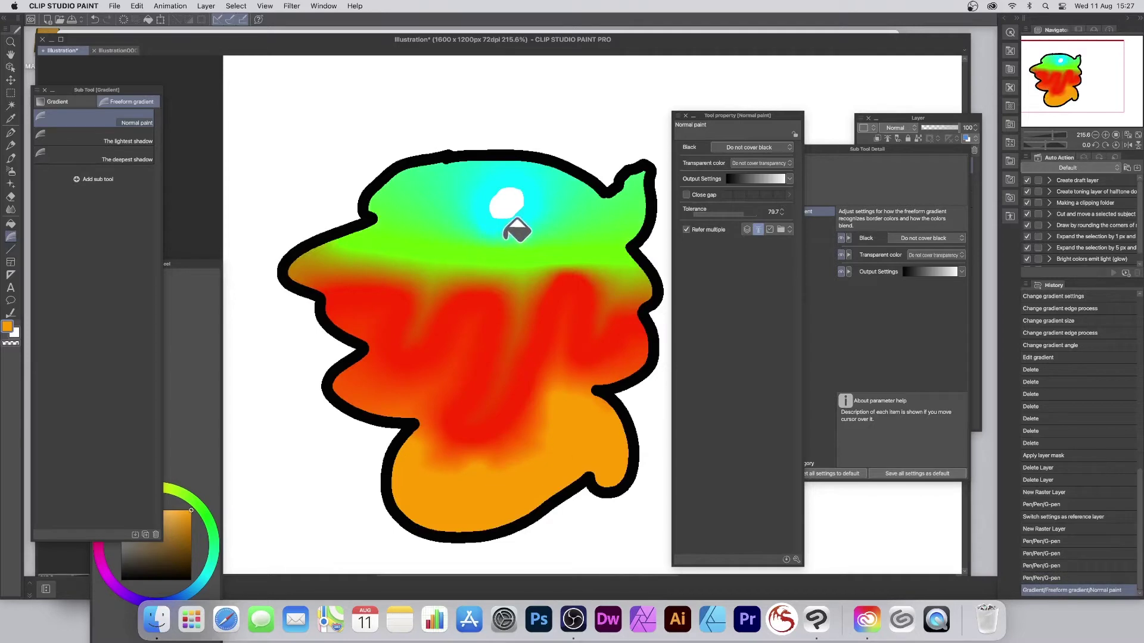
Undo the gradient fill, raise the tolerance to 91.9, and try filling the outlined shape again, undoing the result.
{"action": "key", "text": "super+z"}
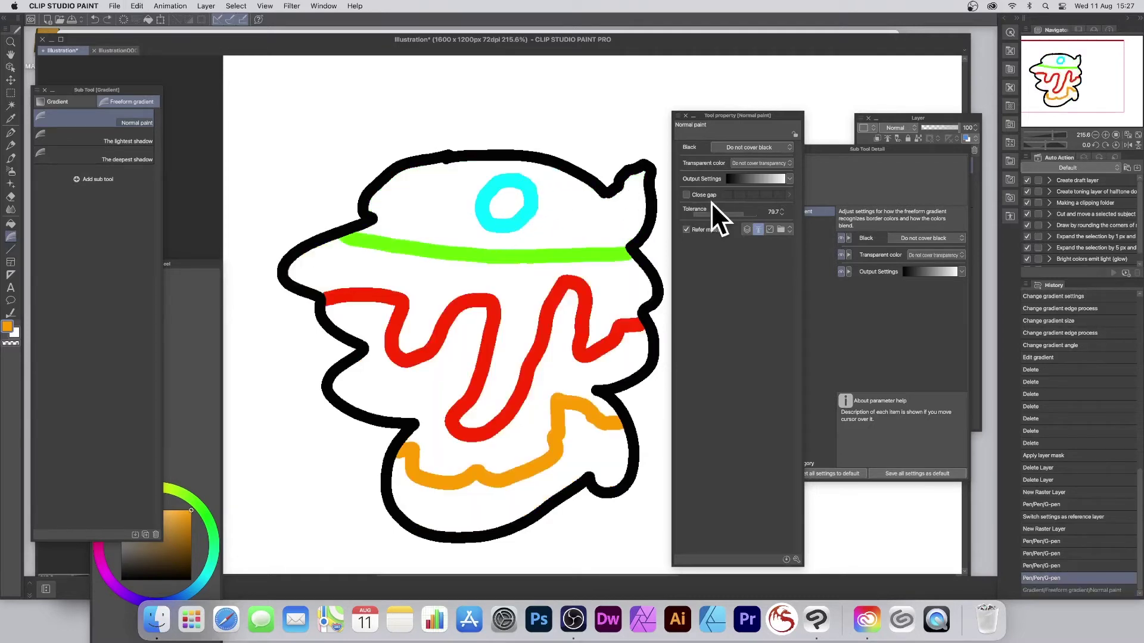
{"action": "mouse_move", "coordinate": [503, 199]}
{"action": "left_mouse_down"}
{"action": "mouse_move", "coordinate": [513, 256]}
{"action": "mouse_move", "coordinate": [489, 491]}
{"action": "left_mouse_up"}
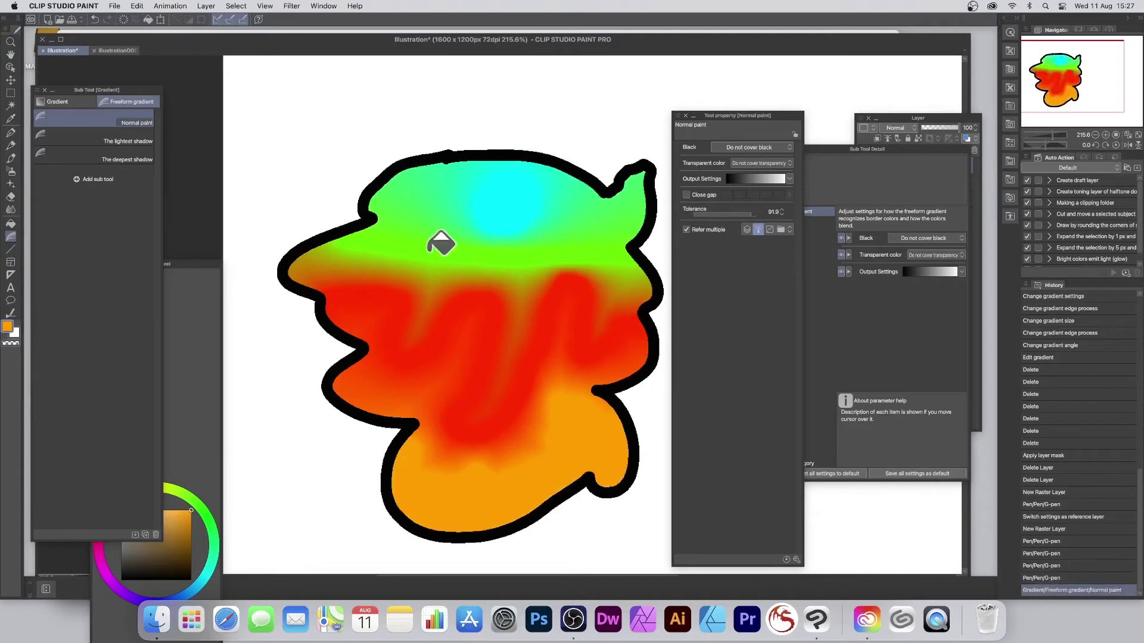
{"action": "key", "text": "super+z"}
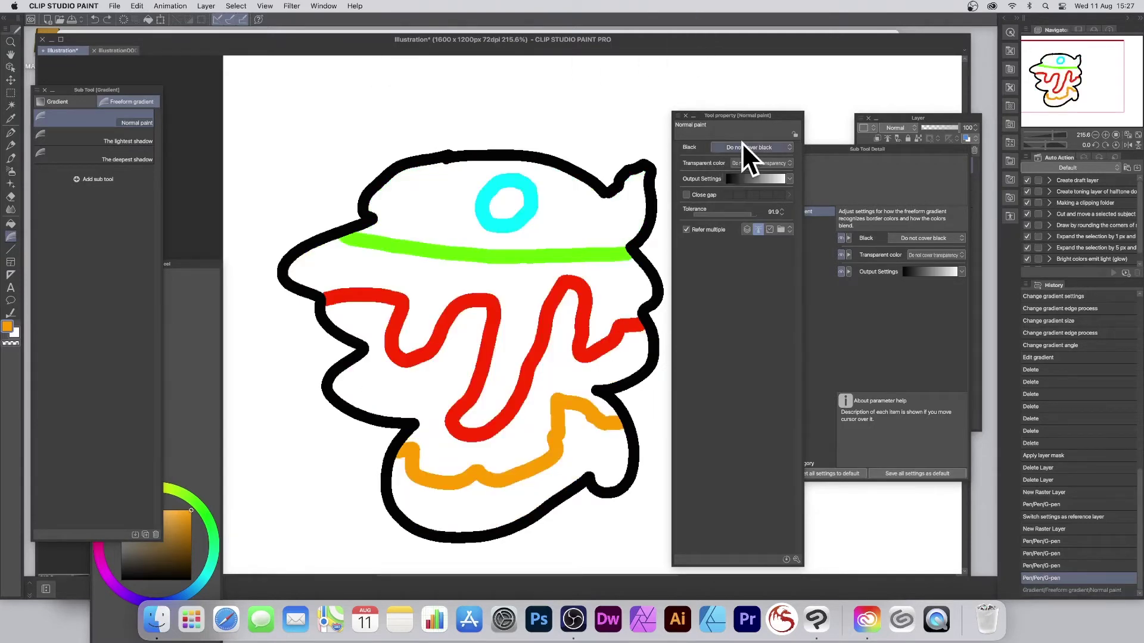
Open the Fill settings in the Normal paint sub tool details and enable Close gap.
{"action": "left_click", "coordinate": [857, 149]}
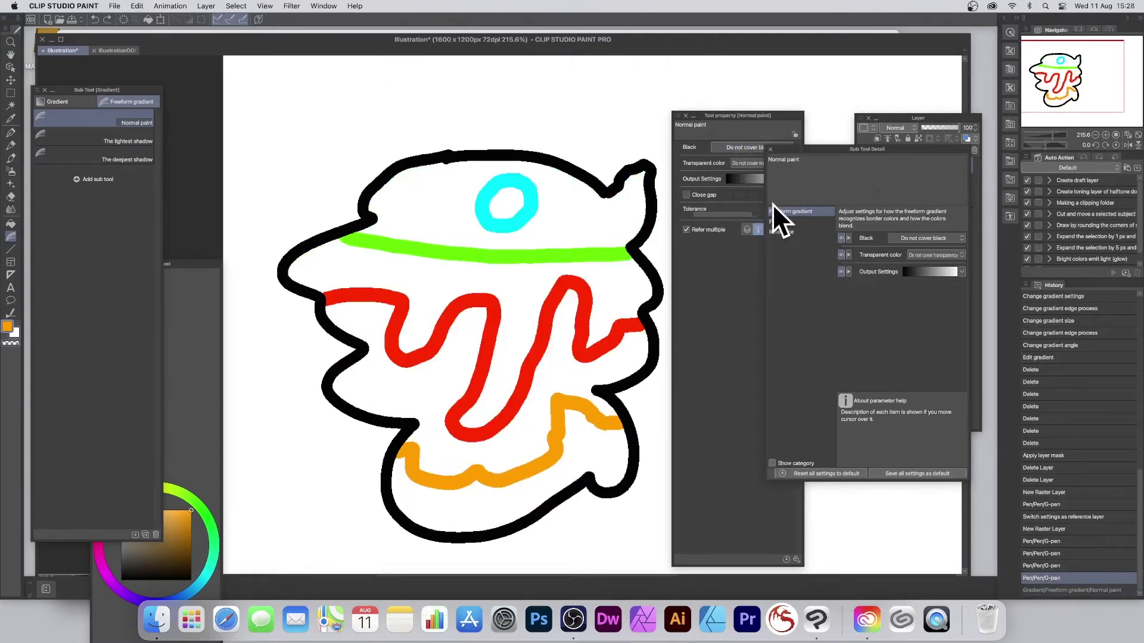
{"action": "left_click", "coordinate": [782, 221]}
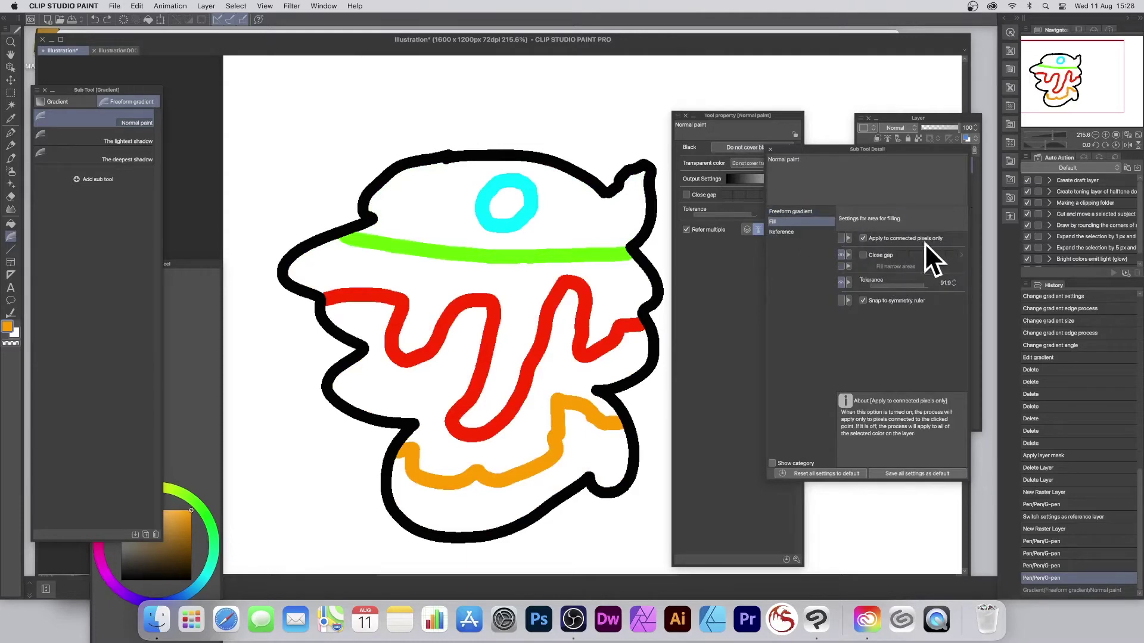
{"action": "left_click", "coordinate": [862, 256]}
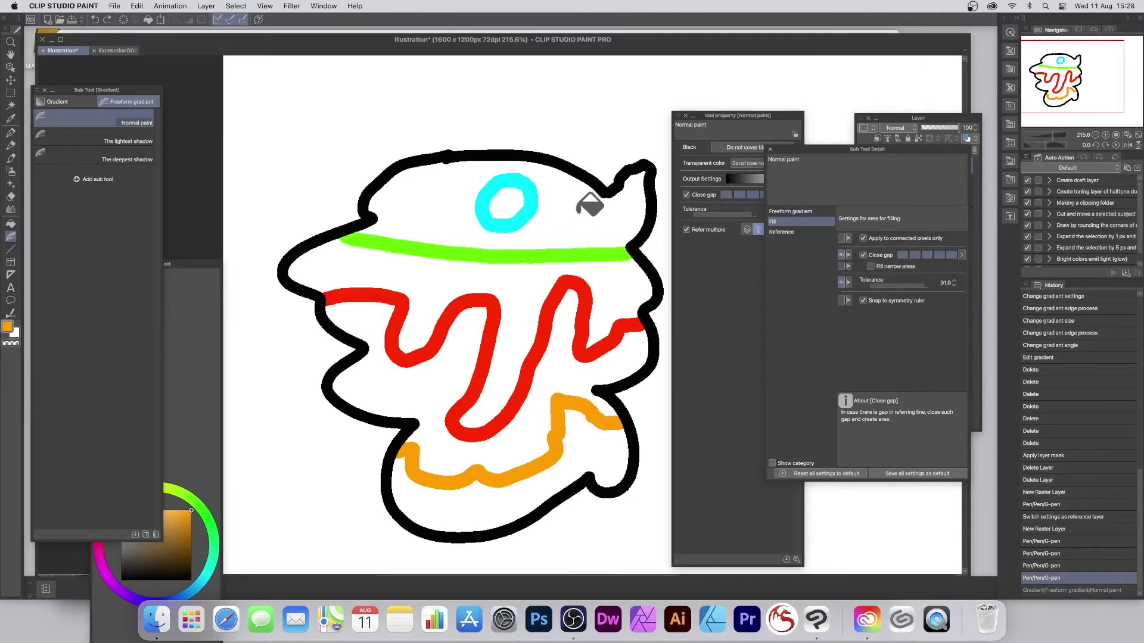
Try the freeform gradient fill three times across the colour strokes with Close gap enabled, undoing it each time.
{"action": "left_click", "coordinate": [521, 238]}
{"action": "left_click", "coordinate": [479, 298]}
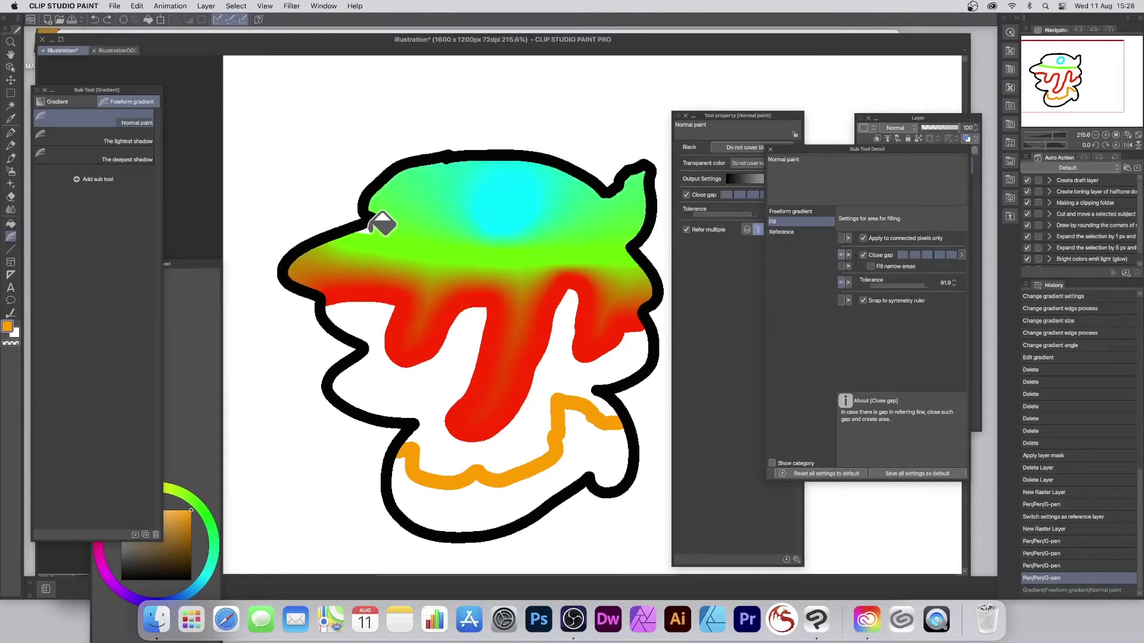
{"action": "left_click", "coordinate": [393, 295]}
{"action": "left_click", "coordinate": [597, 410]}
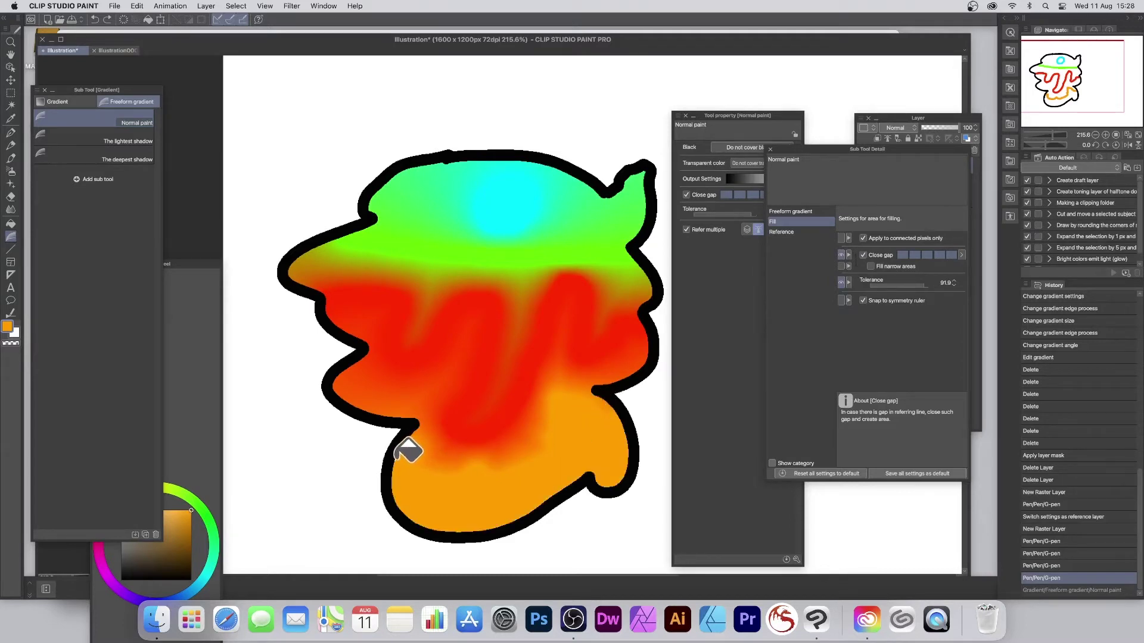
{"action": "left_click", "coordinate": [485, 427]}
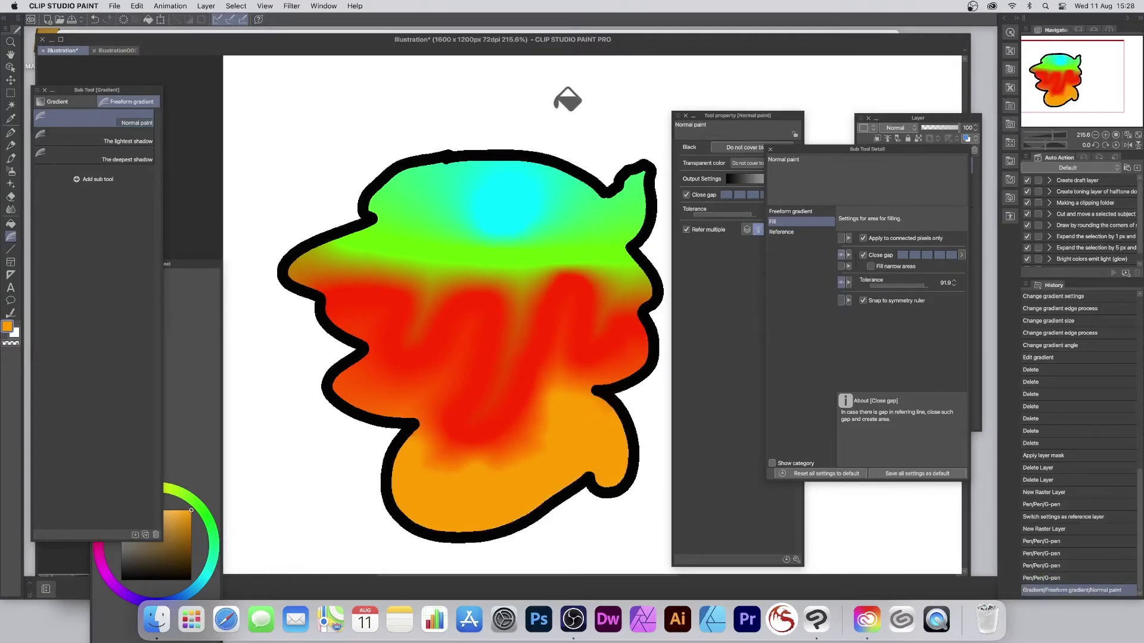
{"action": "key", "text": "super+z"}
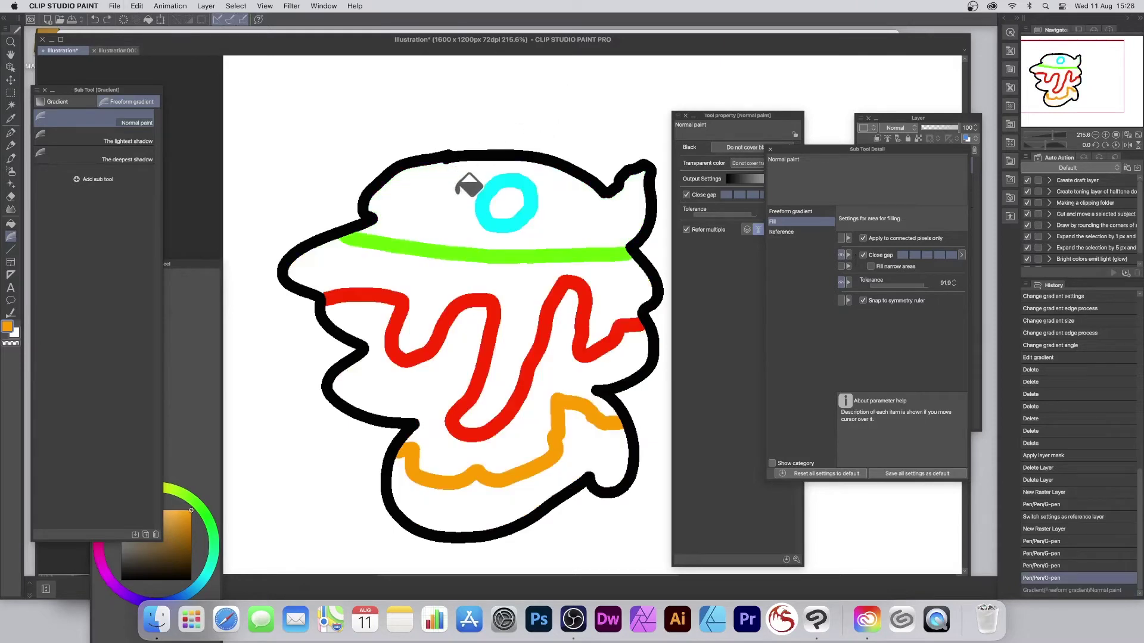
{"action": "mouse_move", "coordinate": [459, 183]}
{"action": "left_mouse_down"}
{"action": "mouse_move", "coordinate": [457, 274]}
{"action": "mouse_move", "coordinate": [427, 240]}
{"action": "mouse_move", "coordinate": [381, 242]}
{"action": "mouse_move", "coordinate": [376, 218]}
{"action": "mouse_move", "coordinate": [357, 243]}
{"action": "mouse_move", "coordinate": [430, 327]}
{"action": "mouse_move", "coordinate": [425, 359]}
{"action": "mouse_move", "coordinate": [518, 425]}
{"action": "mouse_move", "coordinate": [579, 446]}
{"action": "mouse_move", "coordinate": [419, 453]}
{"action": "left_mouse_up"}
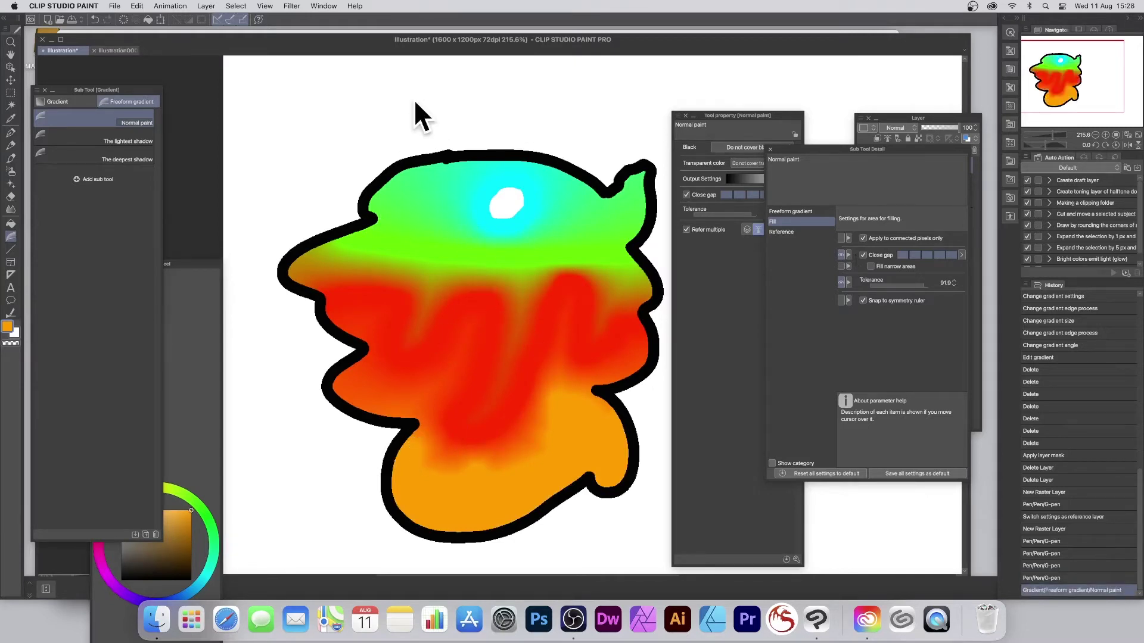
{"action": "key", "text": "super+z"}
{"action": "mouse_move", "coordinate": [544, 248]}
{"action": "left_mouse_down"}
{"action": "mouse_move", "coordinate": [413, 221]}
{"action": "mouse_move", "coordinate": [473, 230]}
{"action": "mouse_move", "coordinate": [360, 232]}
{"action": "mouse_move", "coordinate": [393, 370]}
{"action": "mouse_move", "coordinate": [522, 402]}
{"action": "mouse_move", "coordinate": [576, 462]}
{"action": "mouse_move", "coordinate": [417, 452]}
{"action": "left_mouse_up"}
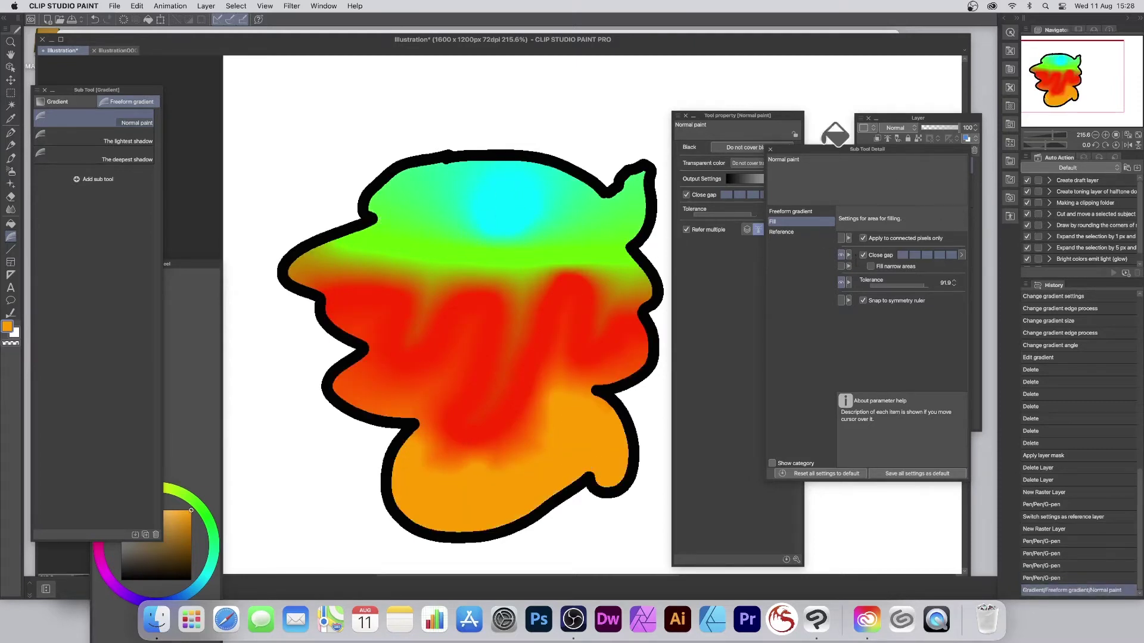
{"action": "key", "text": "super+z"}
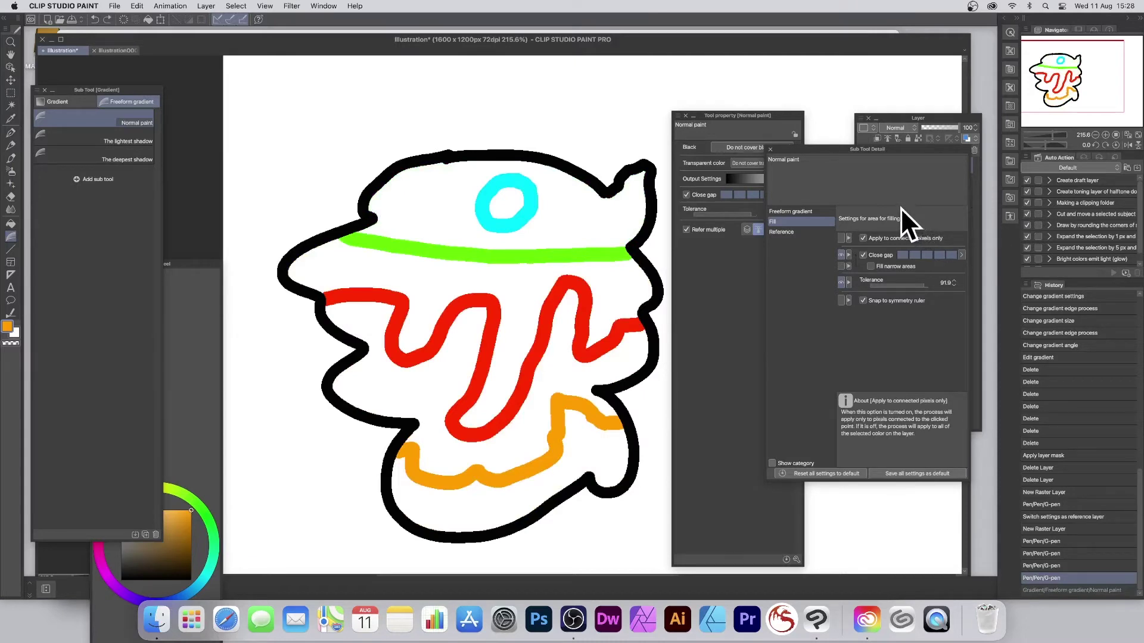
Disable Close gap and try the freeform gradient fill across the outlined shape, undoing it.
{"action": "left_click", "coordinate": [863, 255]}
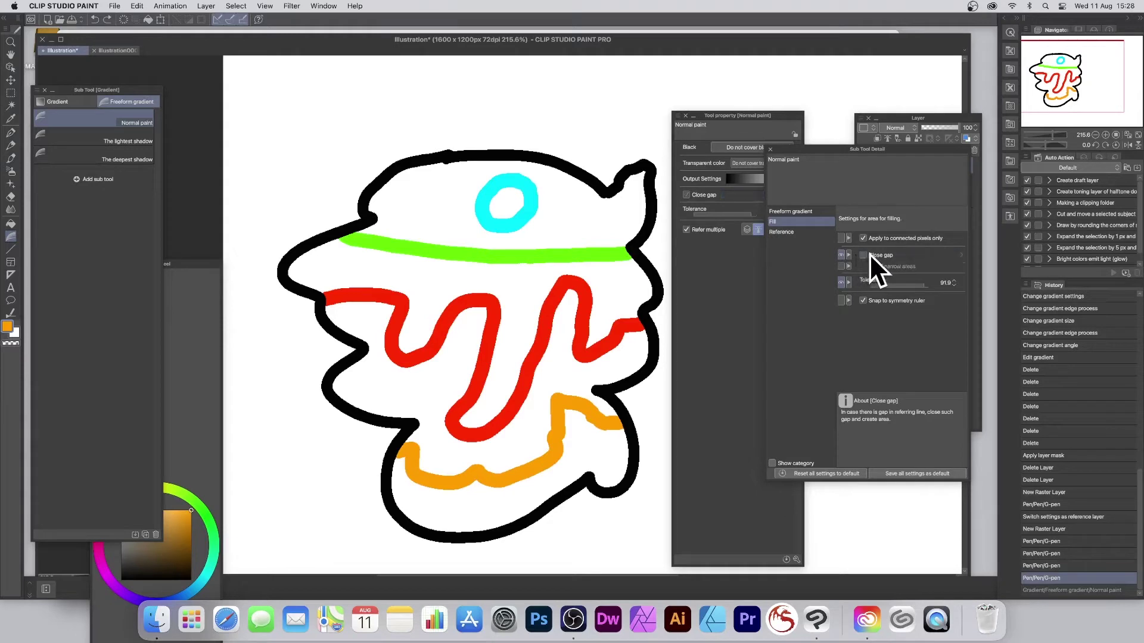
{"action": "left_click", "coordinate": [452, 191]}
{"action": "left_click", "coordinate": [459, 310]}
{"action": "left_click", "coordinate": [602, 465]}
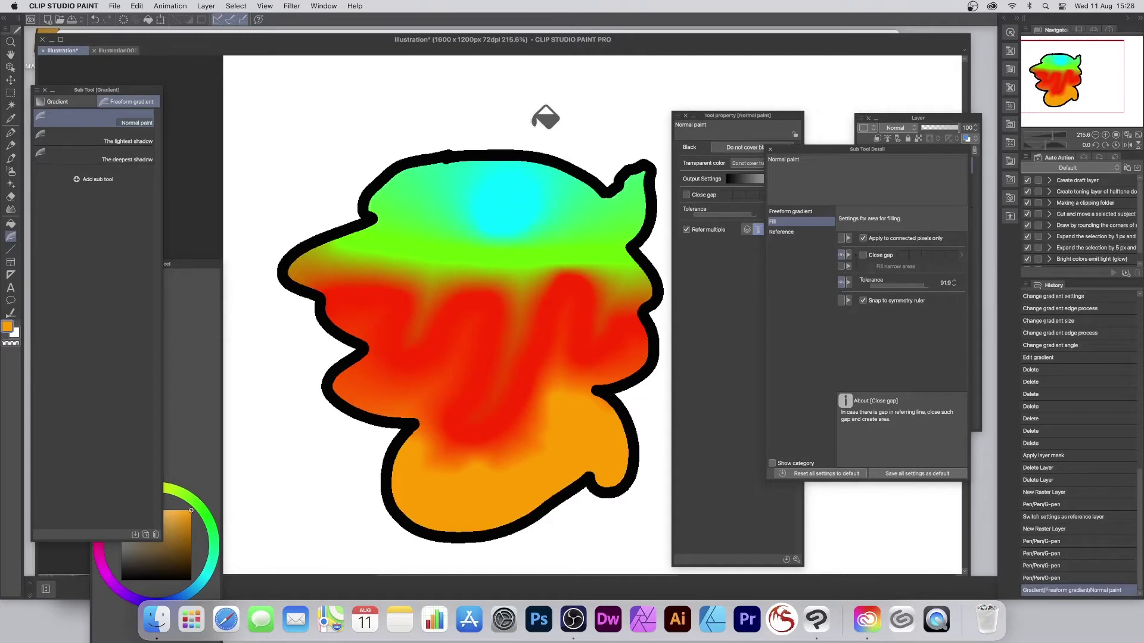
{"action": "key", "text": "super+z"}
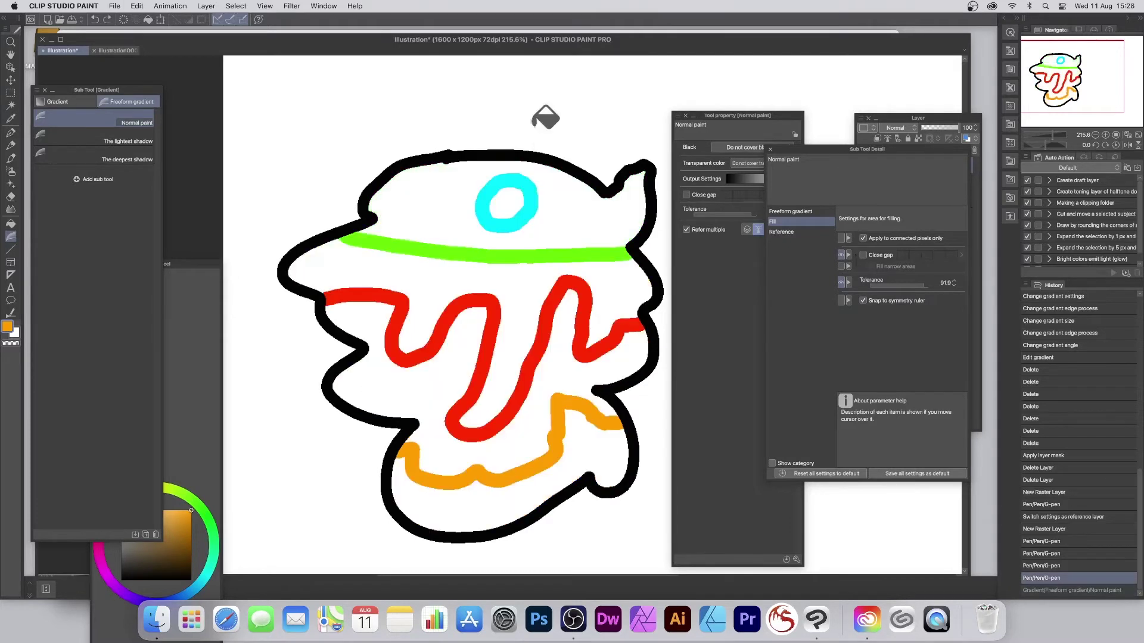
Try filling the outlined shape with The lightest shadow sub tool and undo the fill.
{"action": "left_click", "coordinate": [114, 138]}
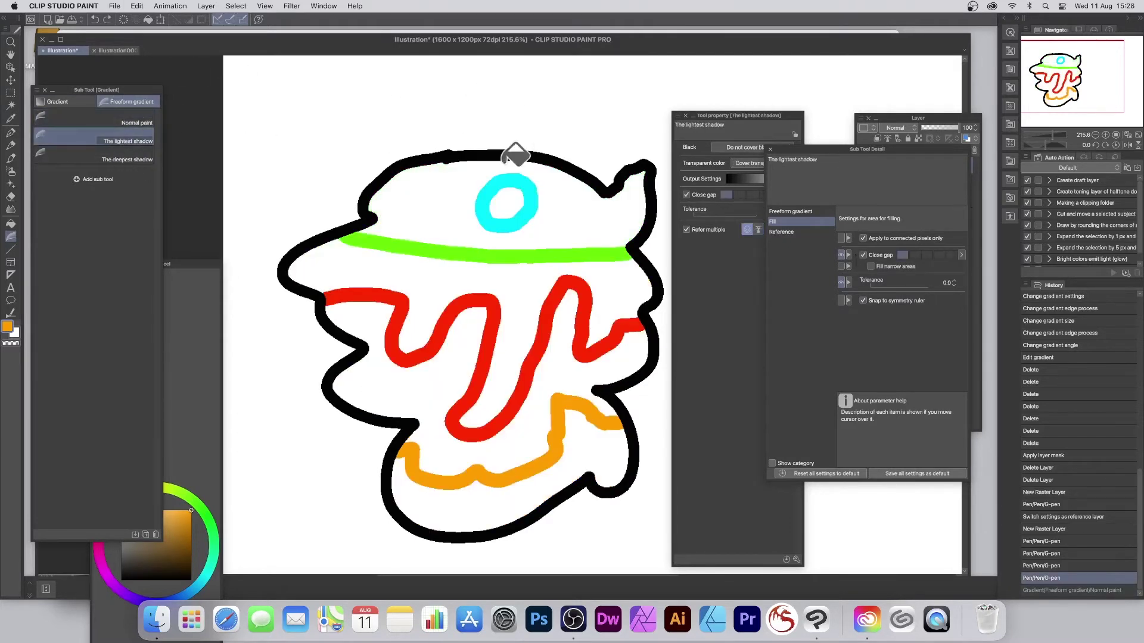
{"action": "left_click", "coordinate": [554, 184]}
{"action": "left_click", "coordinate": [452, 300]}
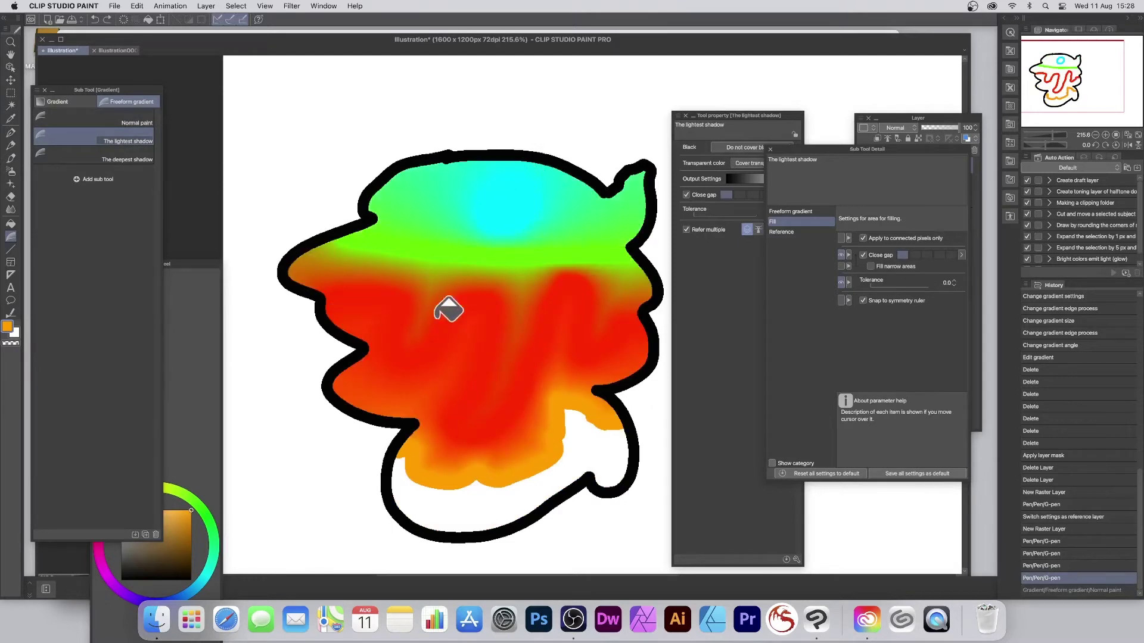
{"action": "left_click", "coordinate": [594, 447]}
{"action": "key", "text": "super+z"}
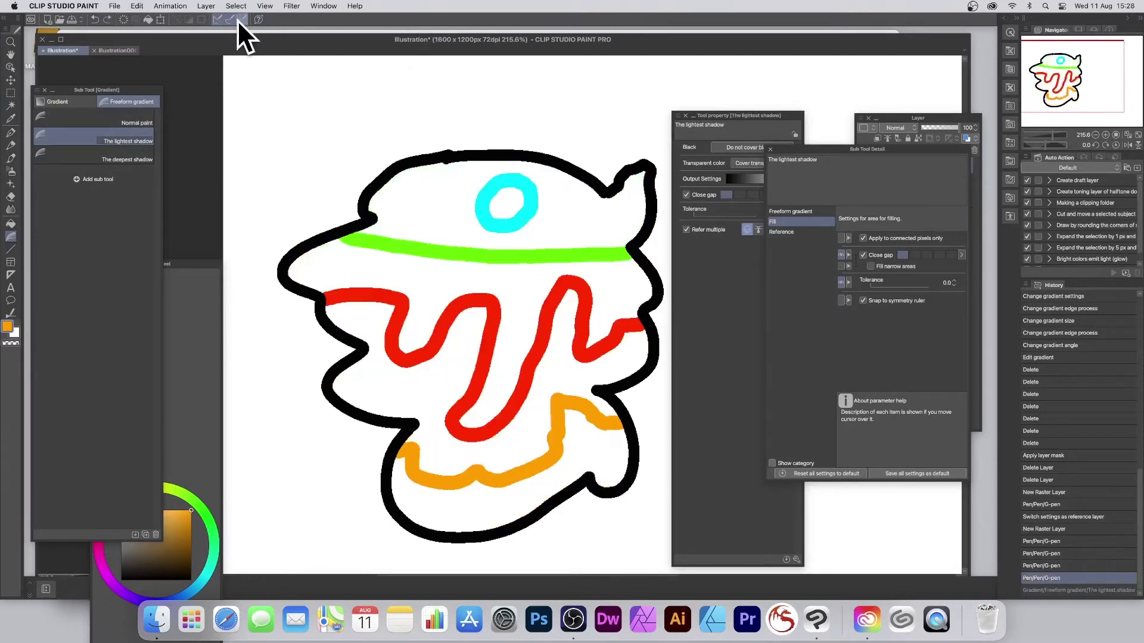
Try filling the outlined shape with The deepest shadow sub tool, look at its Reference settings, and undo the fill.
{"action": "left_click", "coordinate": [120, 157]}
{"action": "left_click", "coordinate": [530, 200]}
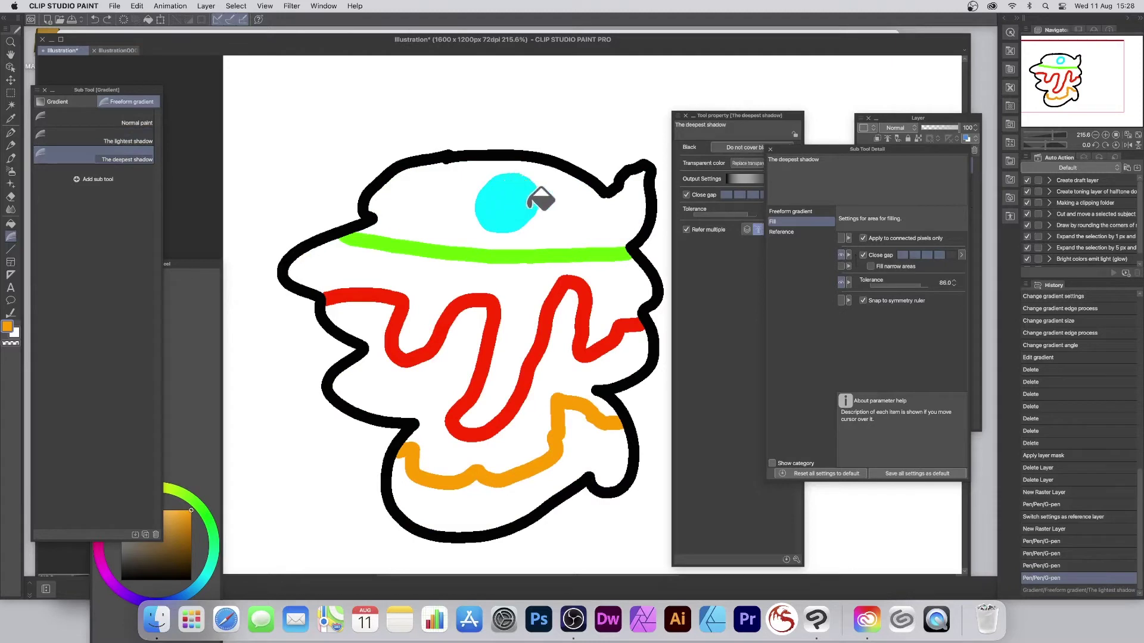
{"action": "left_click", "coordinate": [540, 201]}
{"action": "left_click", "coordinate": [444, 239]}
{"action": "left_click", "coordinate": [544, 348]}
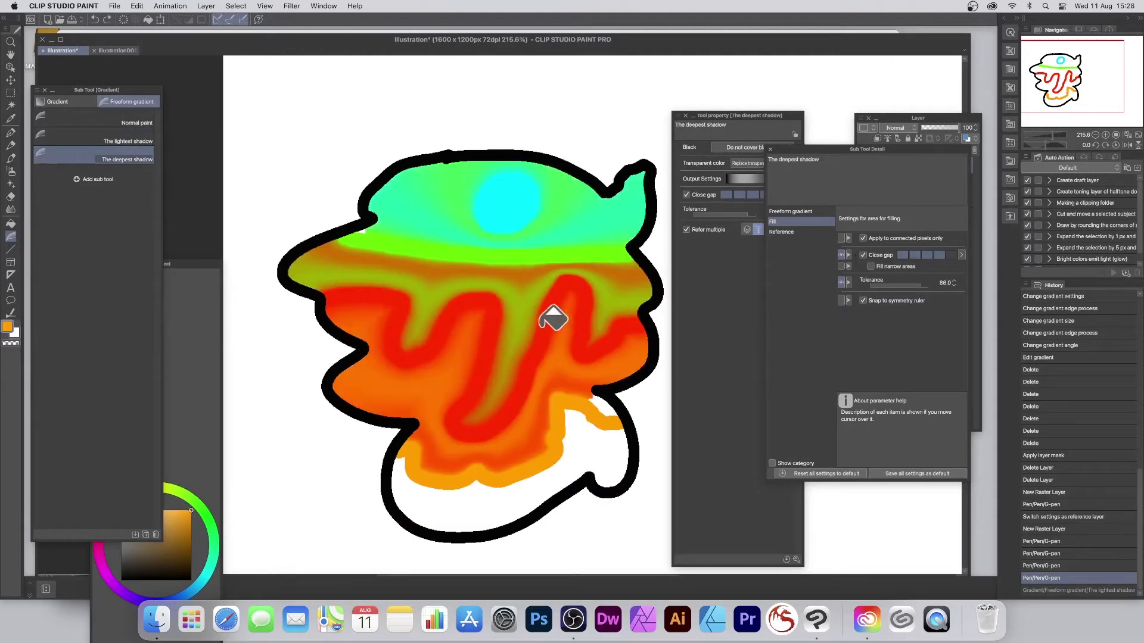
{"action": "left_click", "coordinate": [569, 459]}
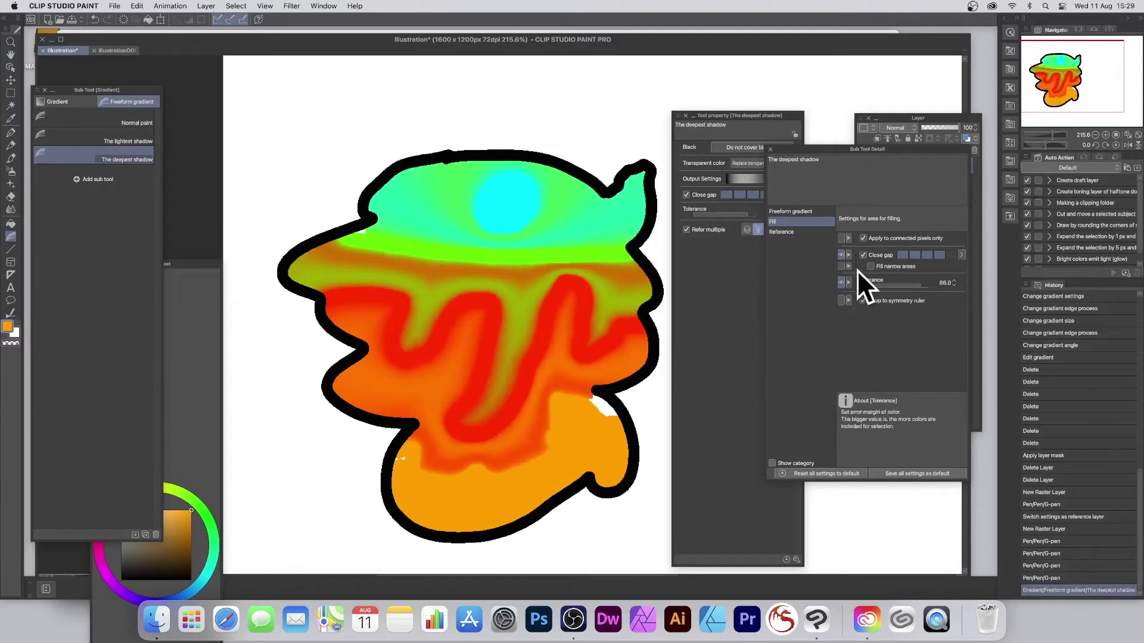
{"action": "left_click", "coordinate": [799, 232]}
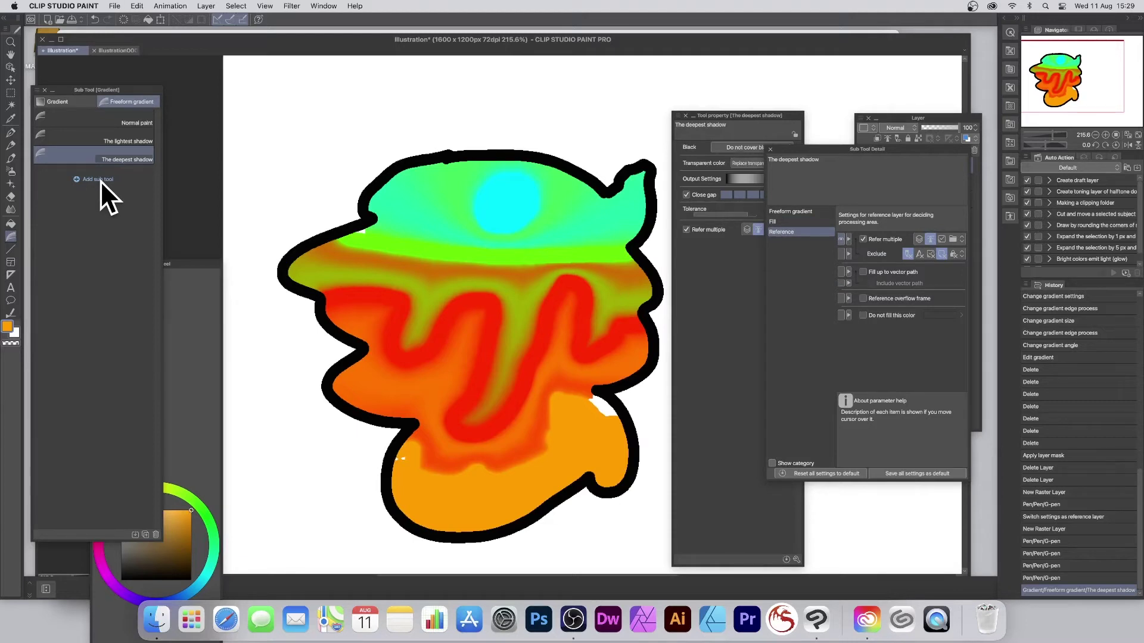
{"action": "key", "text": "super+z"}
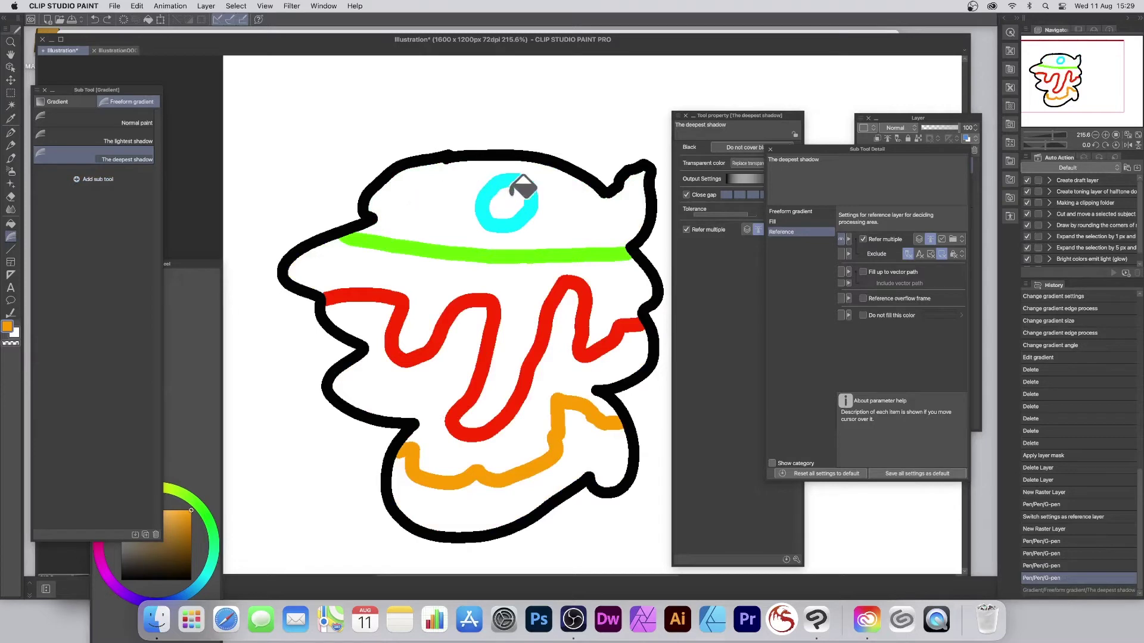
Return to the Normal paint sub tool and blend the cyan, green, red and orange strokes to fill the outlined shape.
{"action": "left_click", "coordinate": [104, 120]}
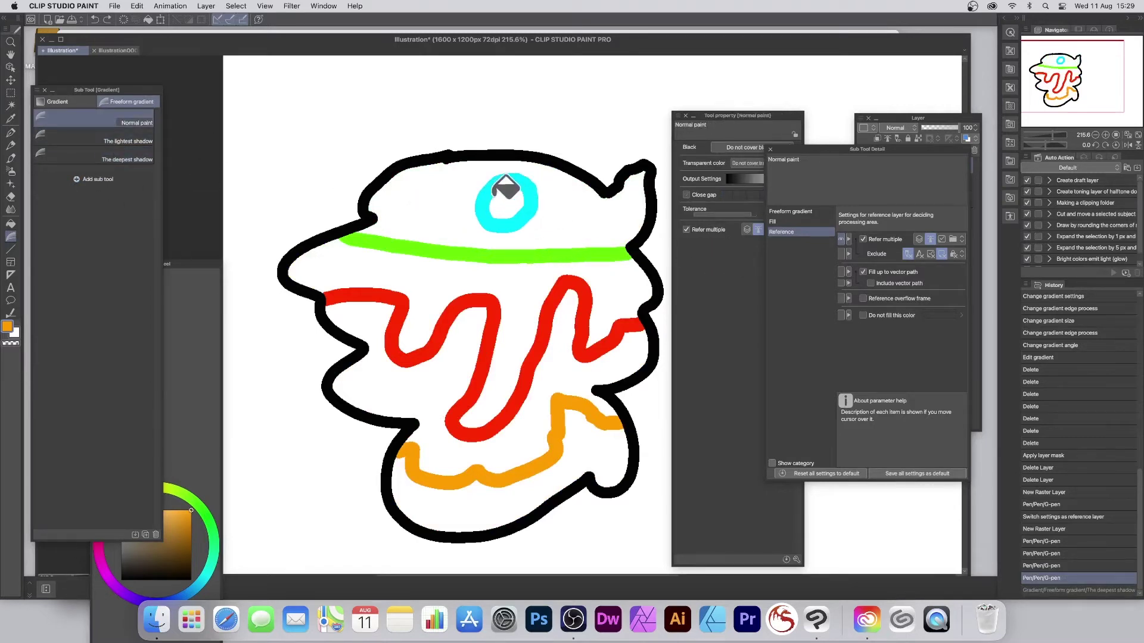
{"action": "mouse_move", "coordinate": [510, 196]}
{"action": "left_mouse_down"}
{"action": "mouse_move", "coordinate": [380, 243]}
{"action": "mouse_move", "coordinate": [496, 259]}
{"action": "mouse_move", "coordinate": [455, 323]}
{"action": "mouse_move", "coordinate": [494, 339]}
{"action": "mouse_move", "coordinate": [462, 390]}
{"action": "mouse_move", "coordinate": [565, 454]}
{"action": "mouse_move", "coordinate": [591, 430]}
{"action": "left_mouse_up"}
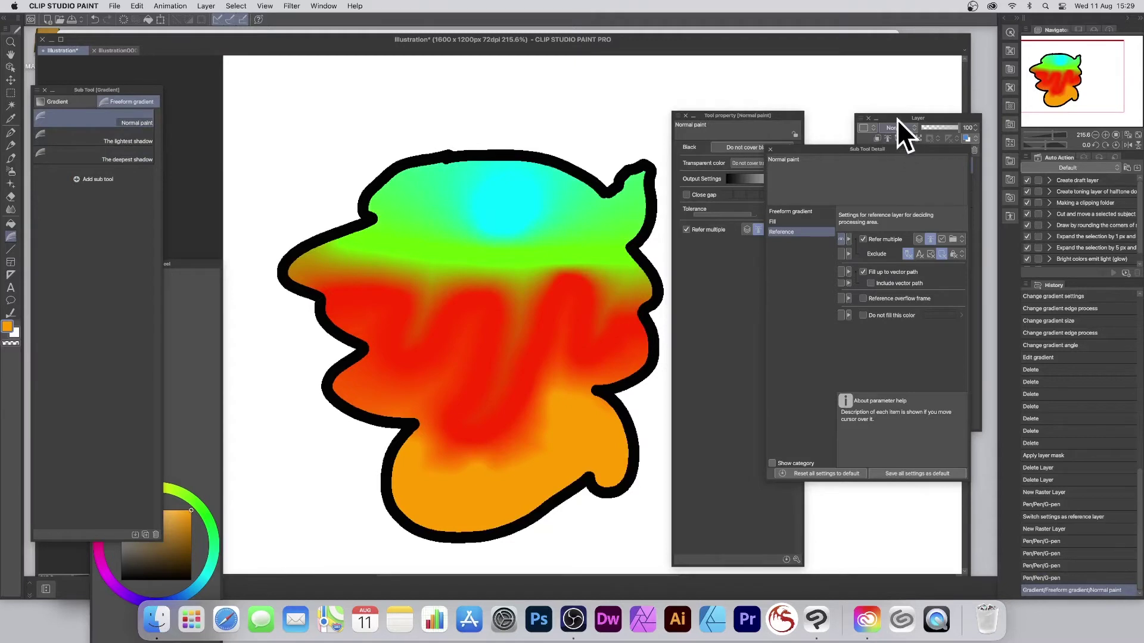
Select both the colour layer and the outline layer and merge them into one layer.
{"action": "left_click_drag", "start_coordinate": [895, 116], "coordinate": [868, 95]}
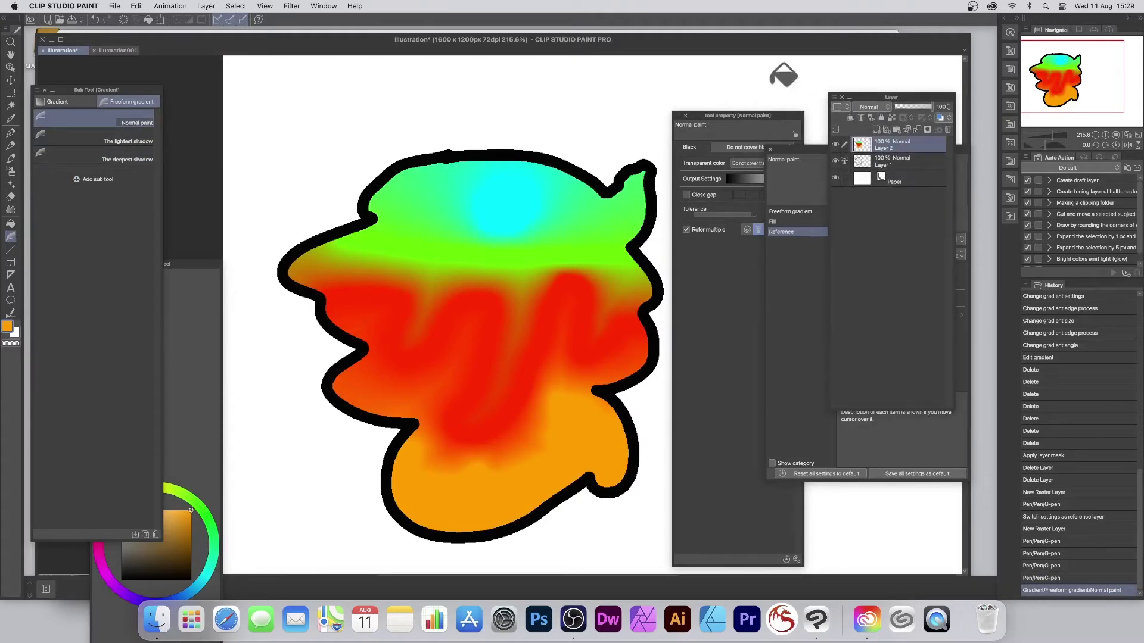
{"action": "left_click", "coordinate": [883, 158], "text": "shift"}
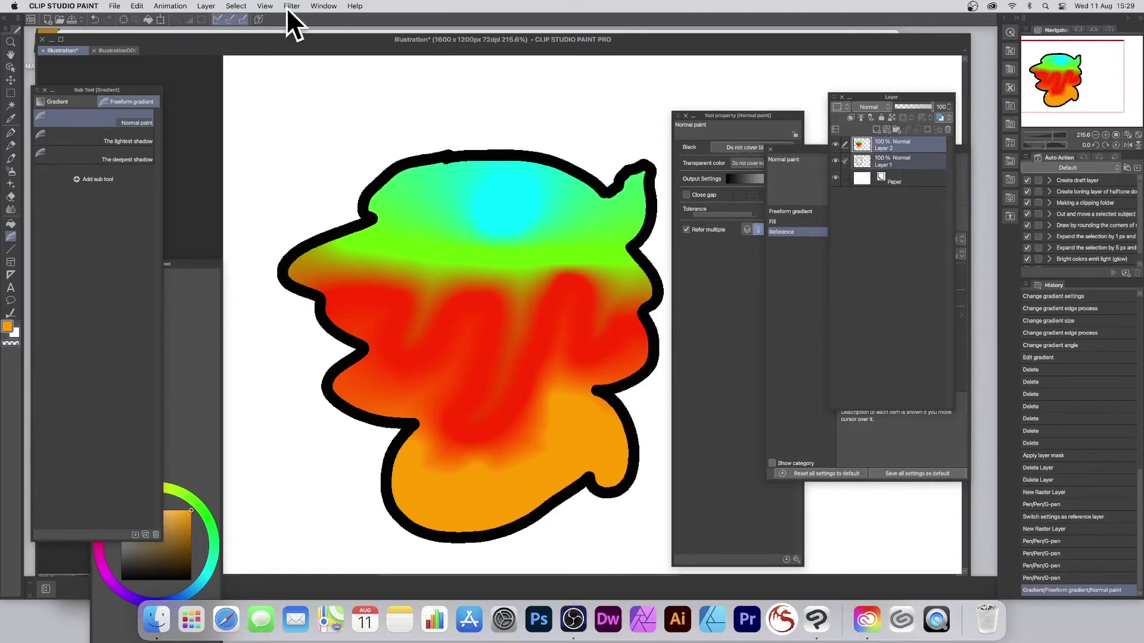
{"action": "left_click", "coordinate": [203, 5]}
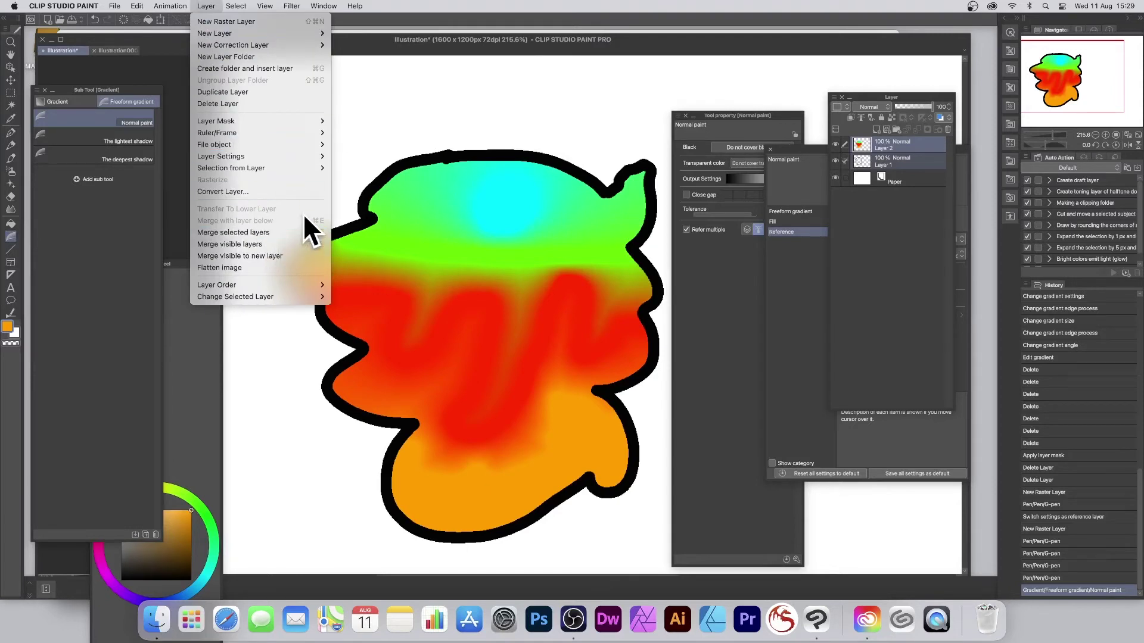
{"action": "left_click", "coordinate": [273, 232]}
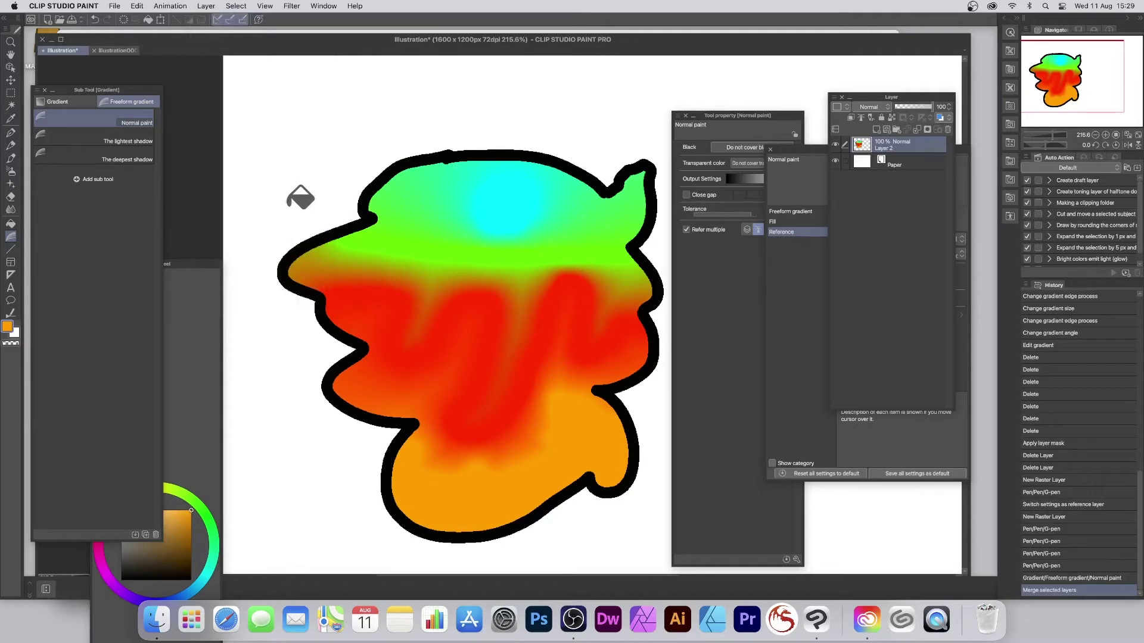
Try a Gaussian blur with strength 40.14 on the merged layer, then undo the blur and the layer merge.
{"action": "left_click", "coordinate": [289, 7]}
{"action": "mouse_move", "coordinate": [290, 34]}
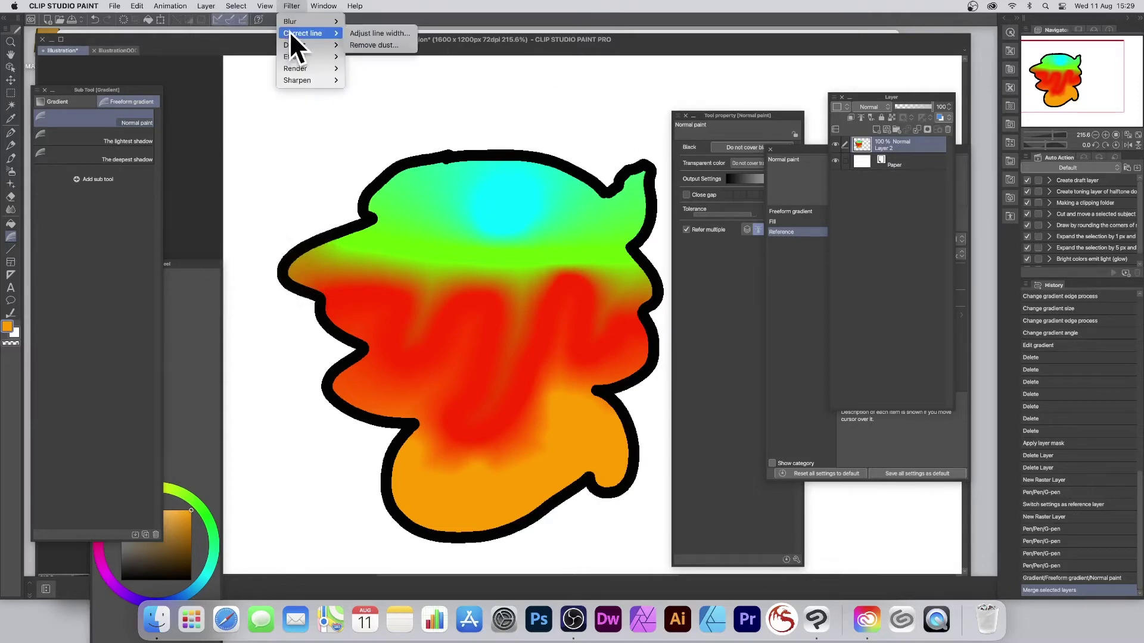
{"action": "left_click", "coordinate": [380, 45]}
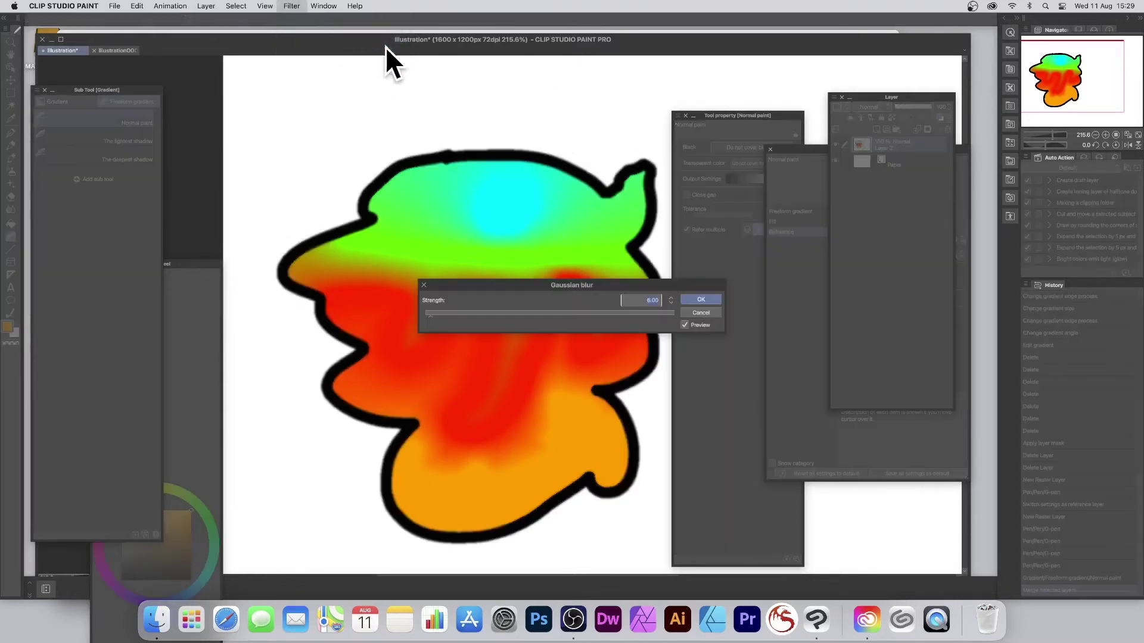
{"action": "left_click_drag", "start_coordinate": [448, 309], "coordinate": [473, 312]}
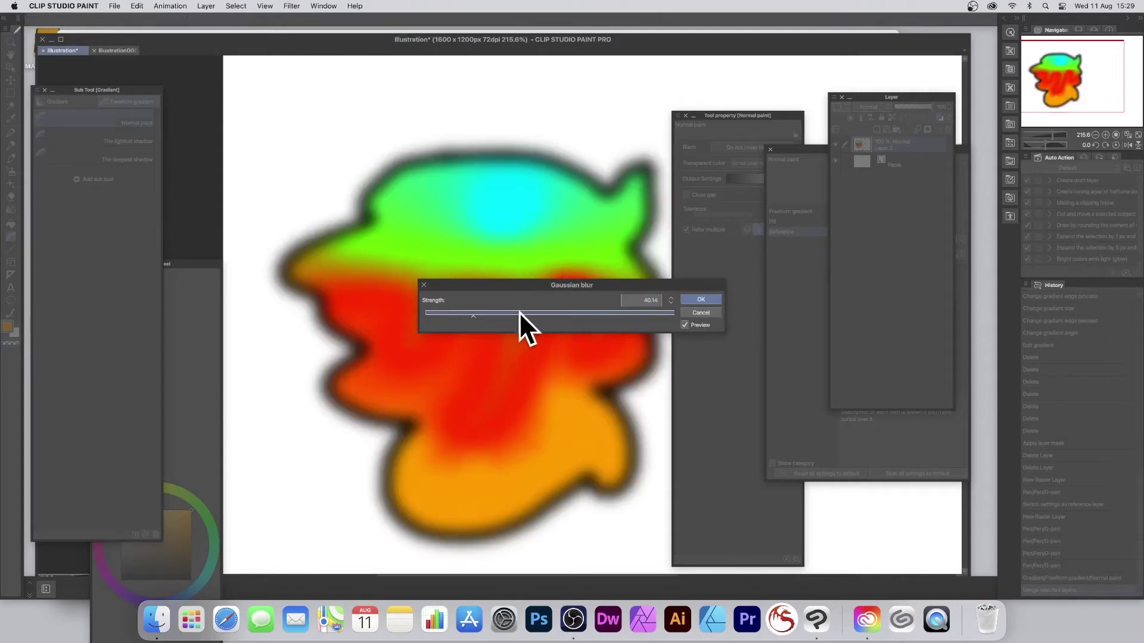
{"action": "left_click", "coordinate": [691, 299]}
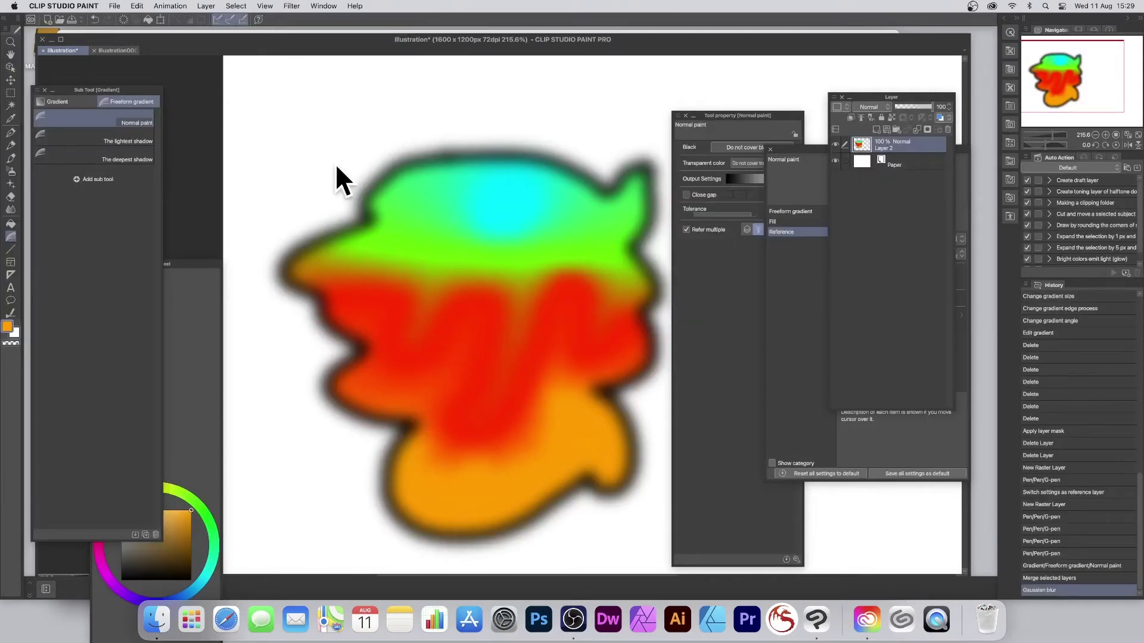
{"action": "key", "text": "super+z"}
{"action": "key", "text": "super+z"}
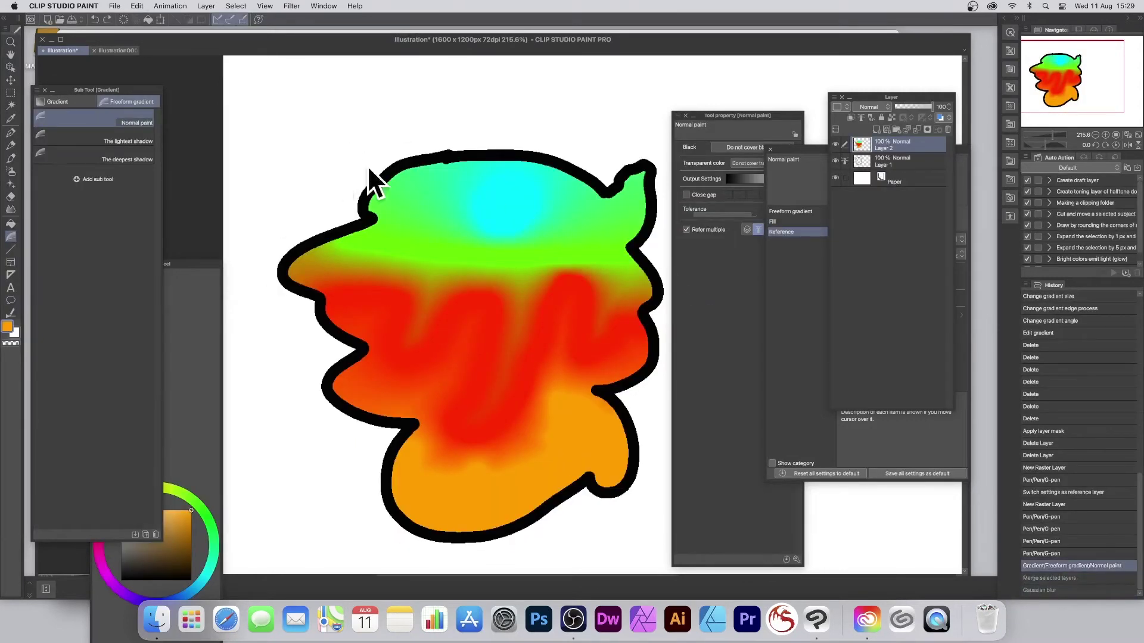
Hide the outline layer and move the gradient colour layer up and to the left on the canvas.
{"action": "left_click", "coordinate": [882, 162]}
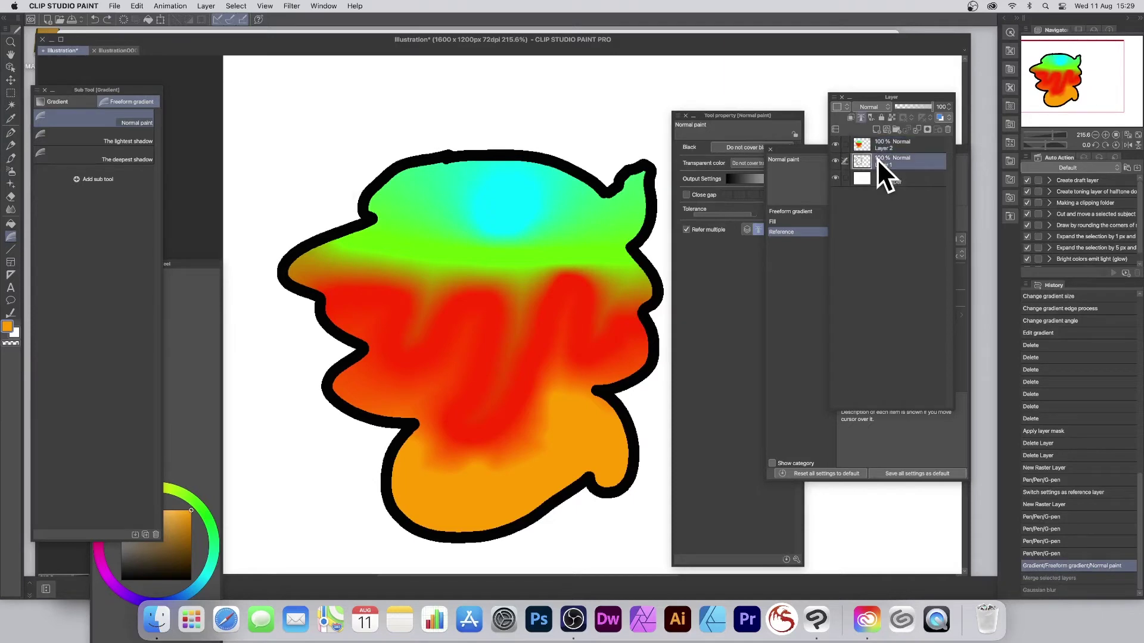
{"action": "left_click", "coordinate": [835, 162]}
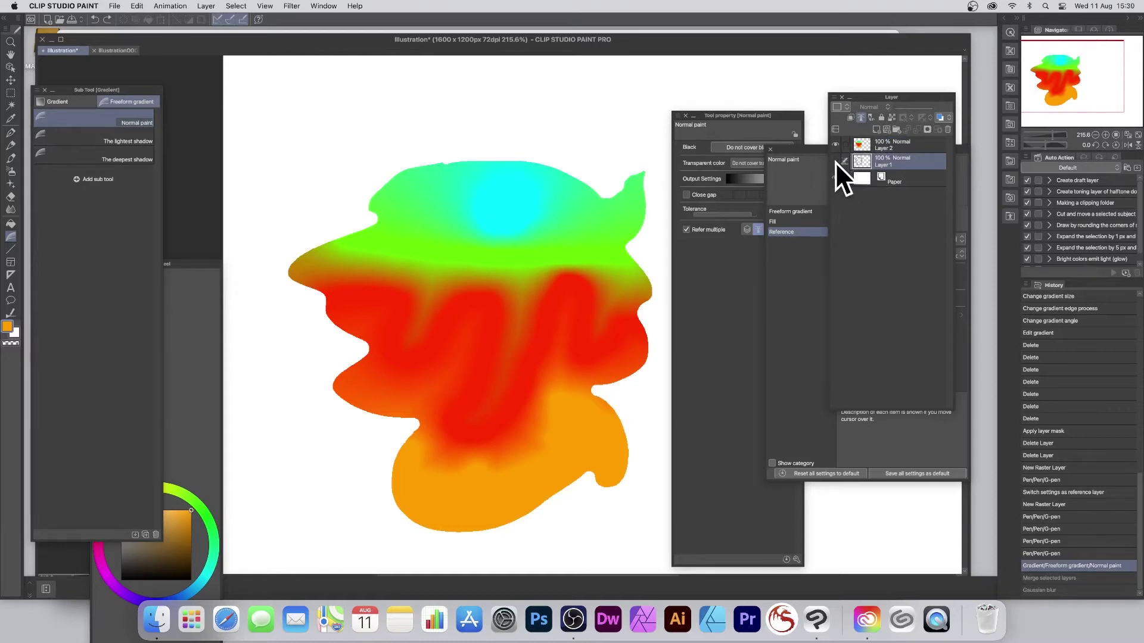
{"action": "left_click", "coordinate": [10, 80]}
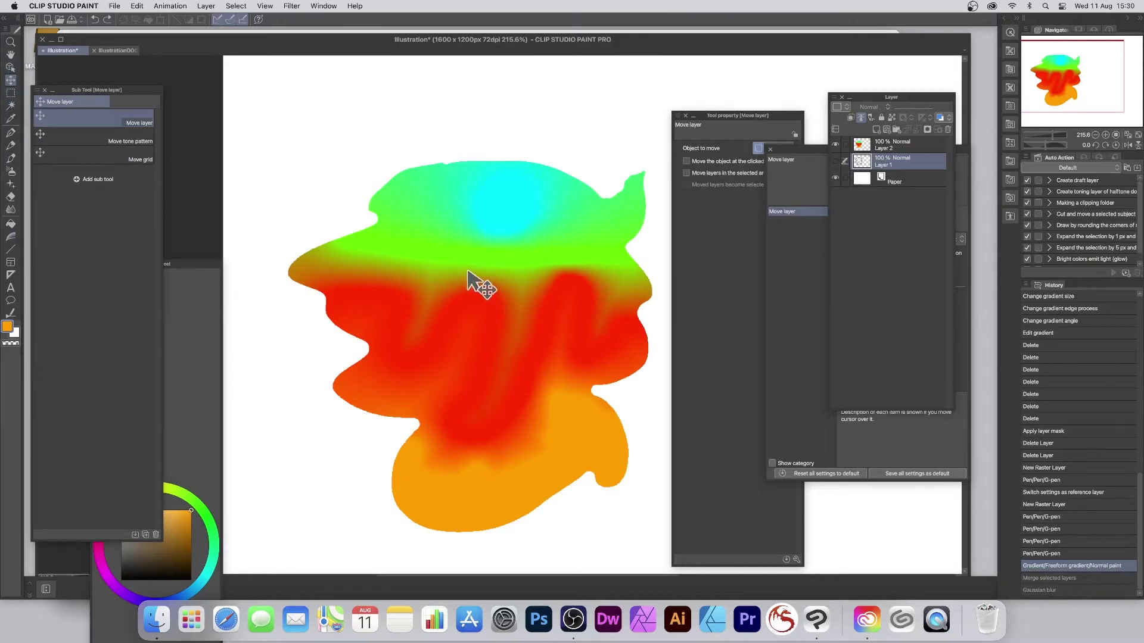
{"action": "left_click", "coordinate": [889, 144]}
{"action": "left_click_drag", "start_coordinate": [530, 288], "coordinate": [494, 210]}
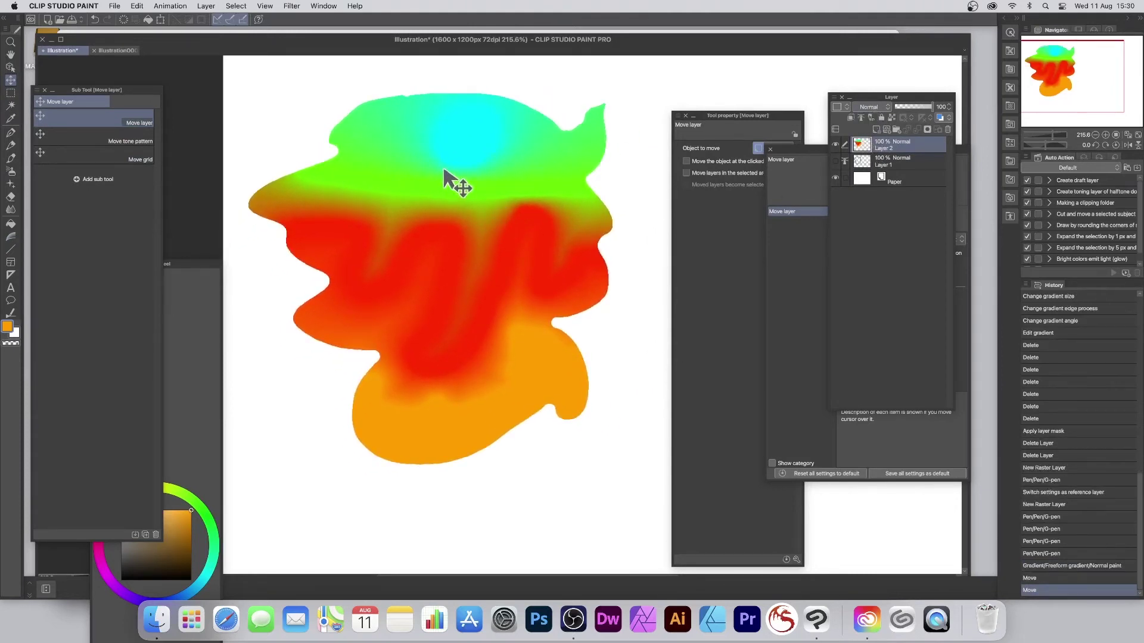
Try the Wave distortion filter on the gradient colour layer and cancel it.
{"action": "left_click", "coordinate": [288, 6]}
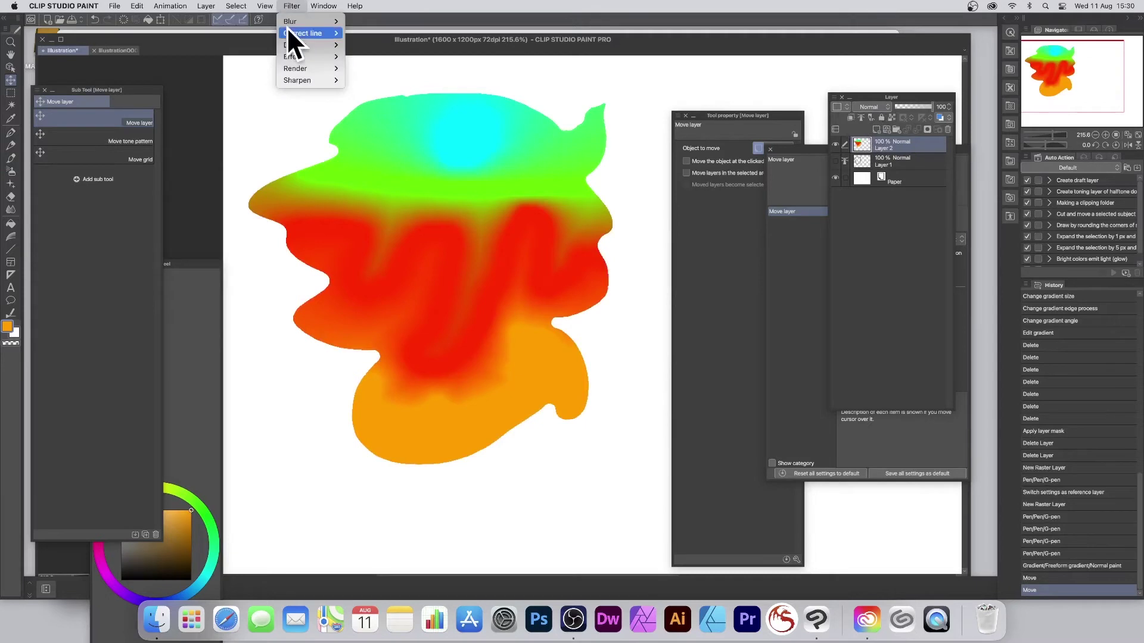
{"action": "mouse_move", "coordinate": [294, 46]}
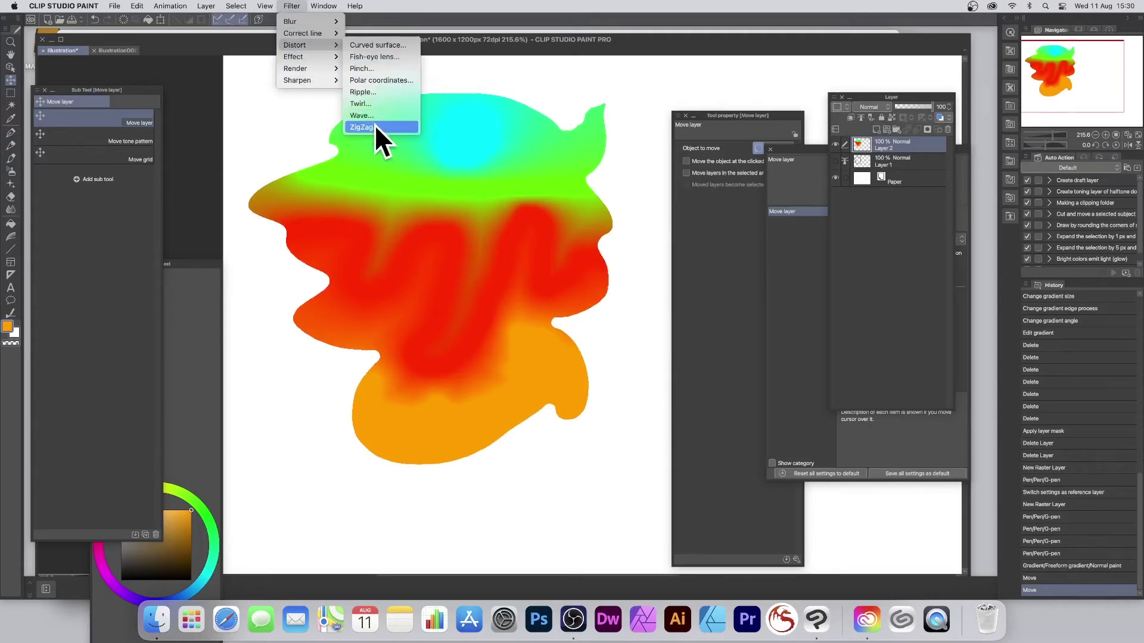
{"action": "left_click", "coordinate": [361, 115]}
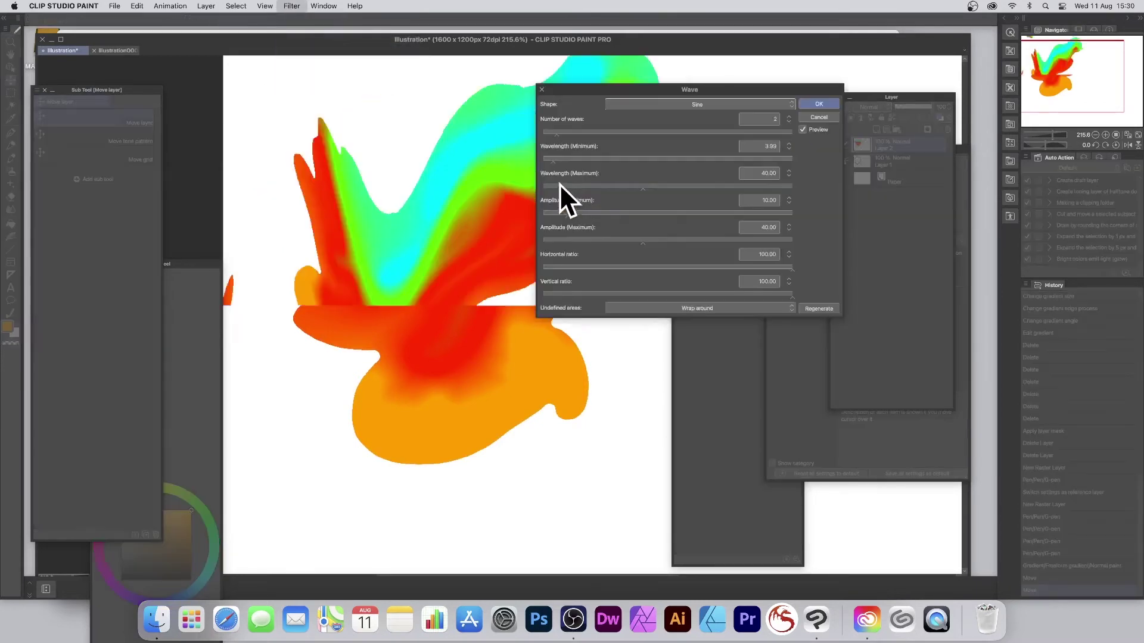
{"action": "left_click", "coordinate": [826, 117]}
Try the Blur (strong) filter on the gradient colour layer, then undo it.
{"action": "left_click", "coordinate": [293, 5]}
{"action": "mouse_move", "coordinate": [316, 21]}
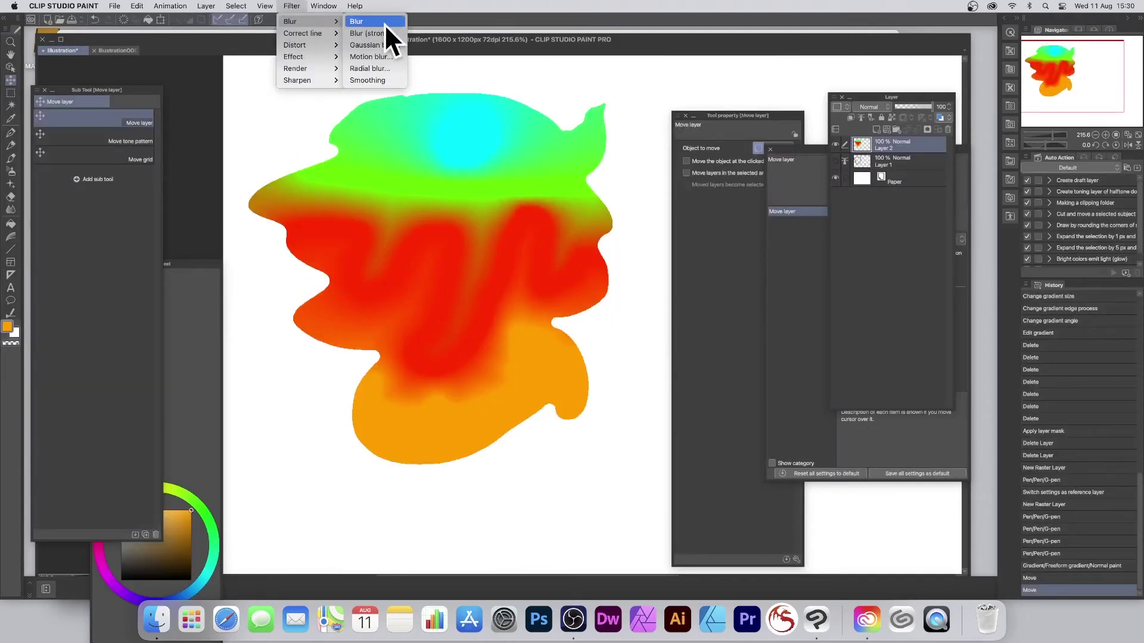
{"action": "left_click", "coordinate": [375, 33]}
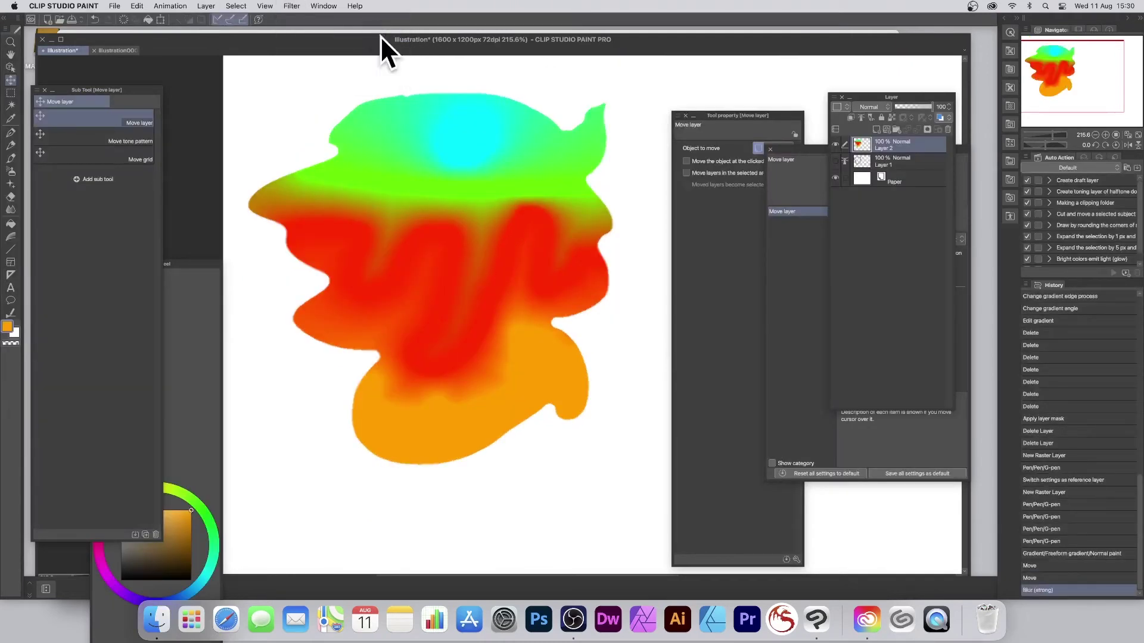
{"action": "key", "text": "super+z"}
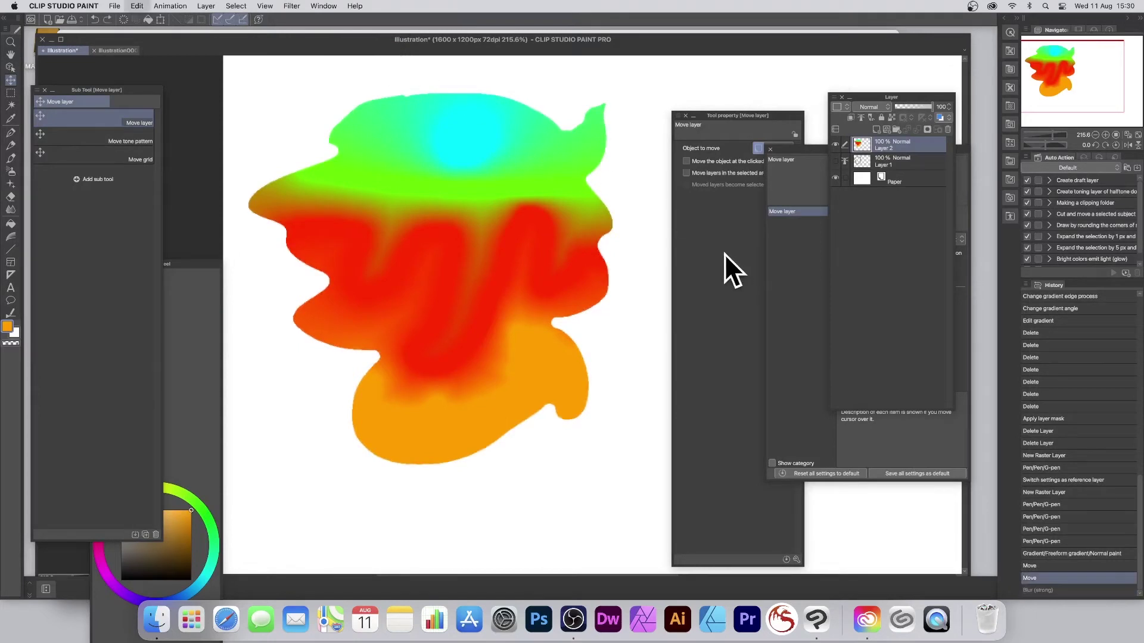
Free Transform the gradient shape by pulling its upper-left corner inward and down, and apply the transformation.
{"action": "left_click", "coordinate": [136, 6]}
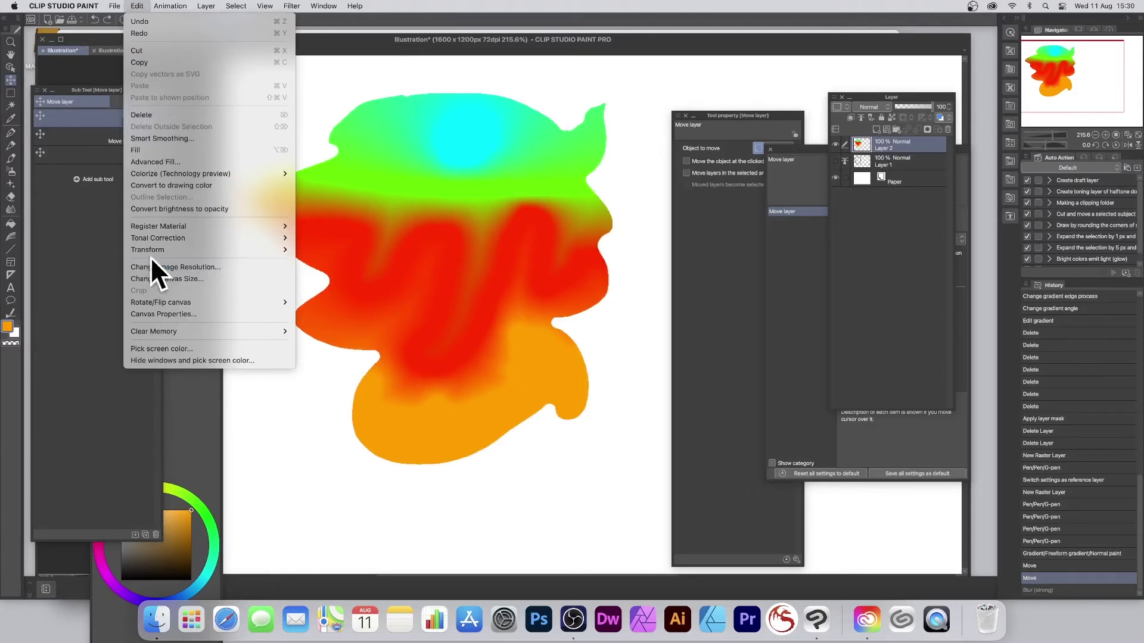
{"action": "mouse_move", "coordinate": [155, 248]}
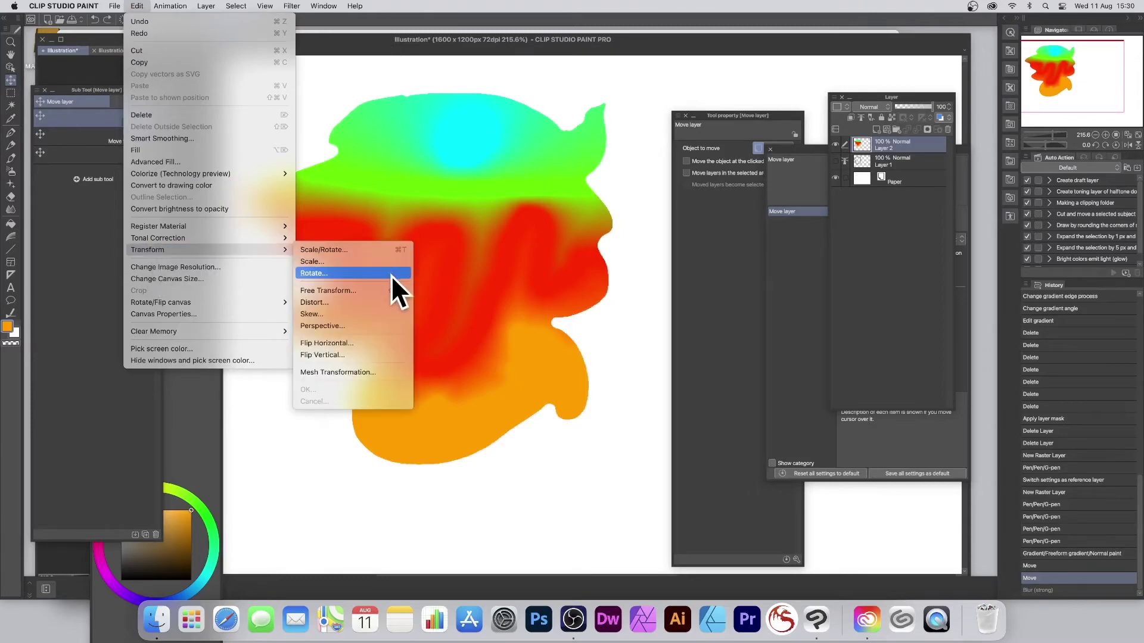
{"action": "left_click", "coordinate": [345, 290]}
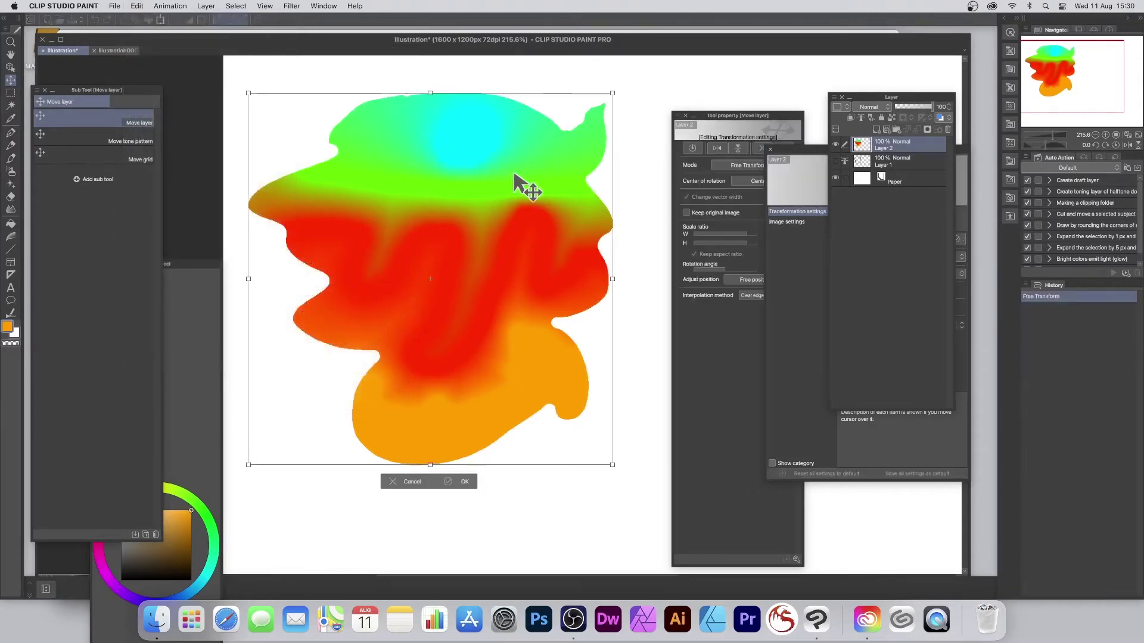
{"action": "left_click_drag", "start_coordinate": [249, 94], "coordinate": [359, 187]}
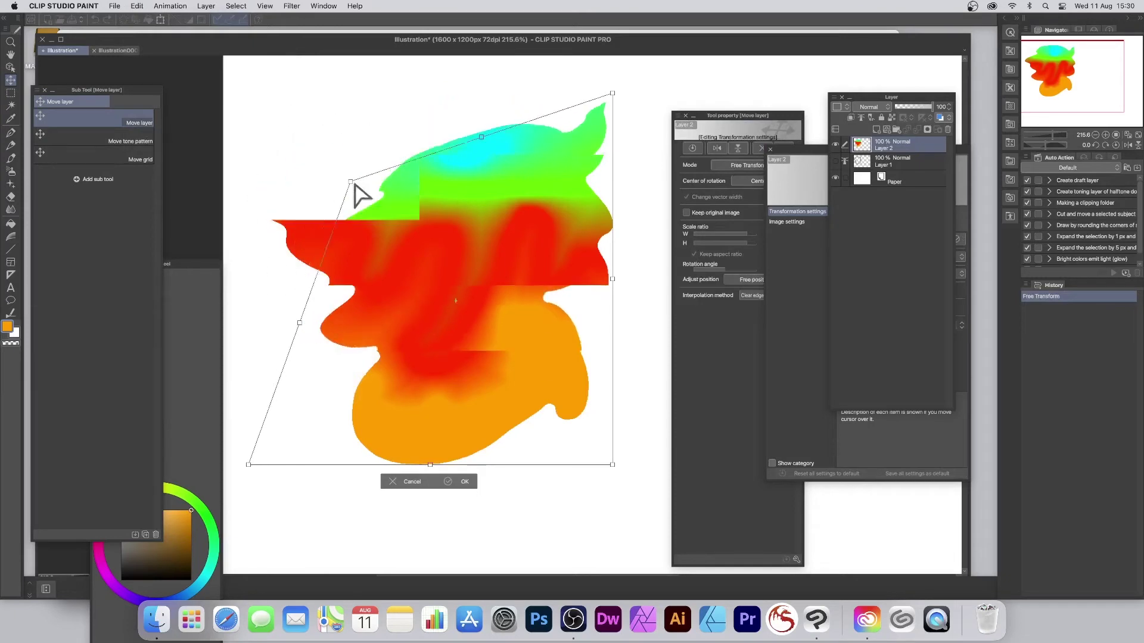
{"action": "left_click", "coordinate": [465, 482]}
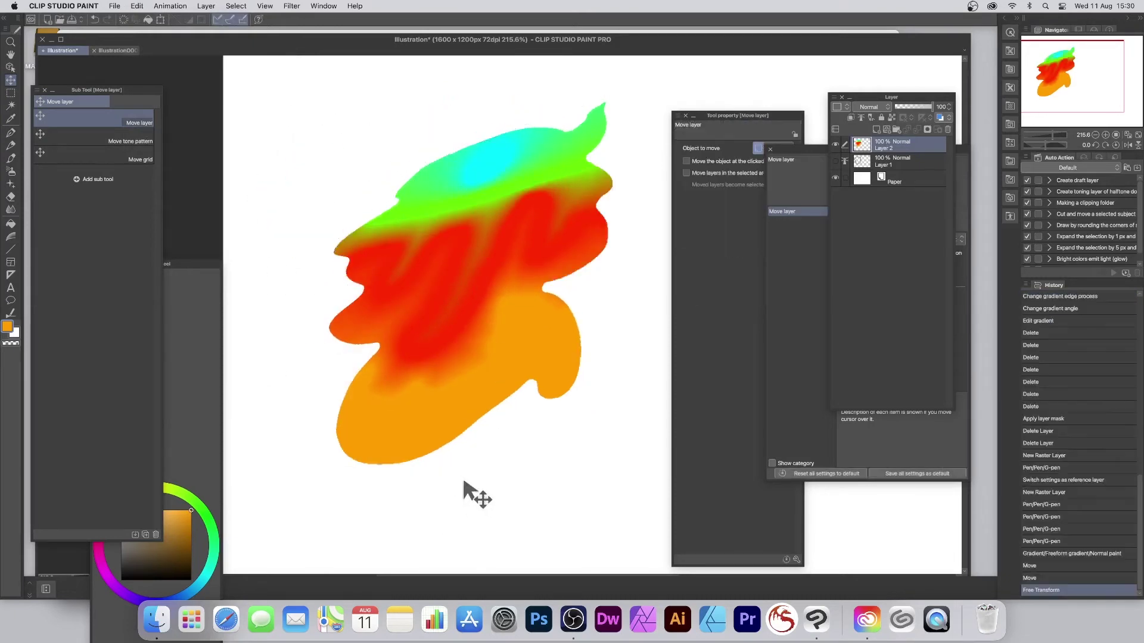
Try a Hue/Saturation/Luminosity correction layer with the hue at -91, then cancel it.
{"action": "left_click", "coordinate": [205, 6]}
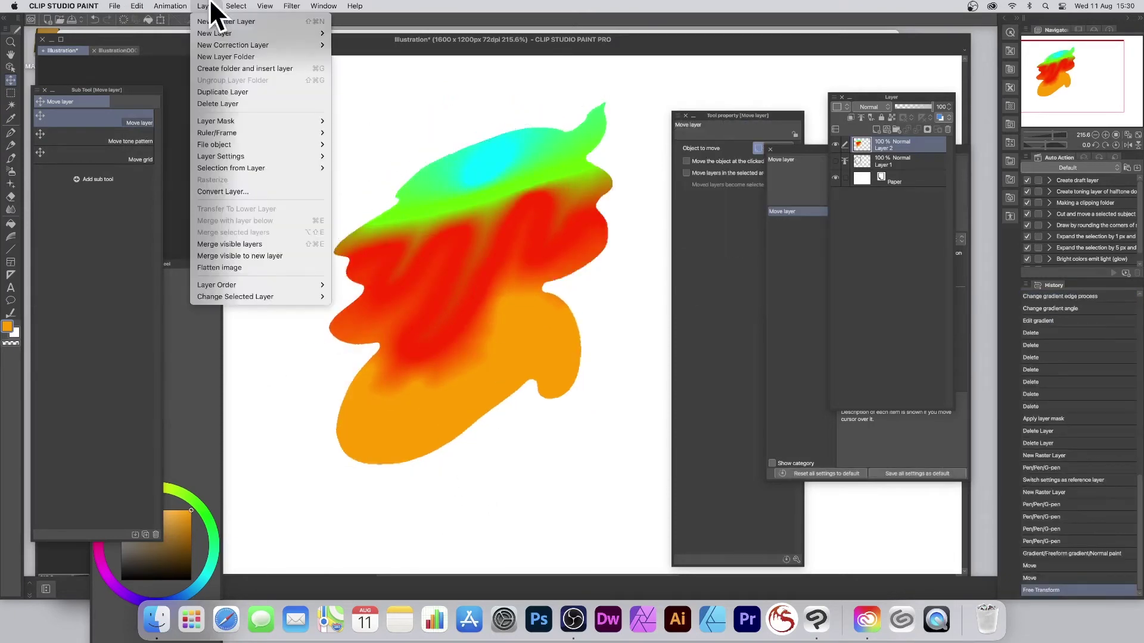
{"action": "mouse_move", "coordinate": [214, 33]}
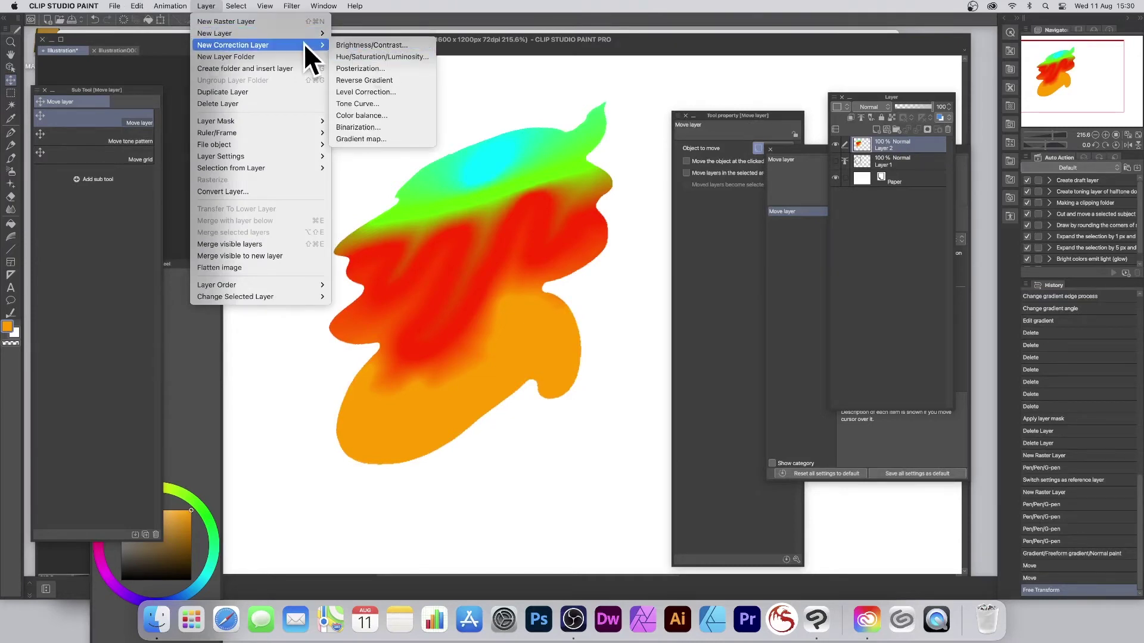
{"action": "left_click", "coordinate": [384, 56]}
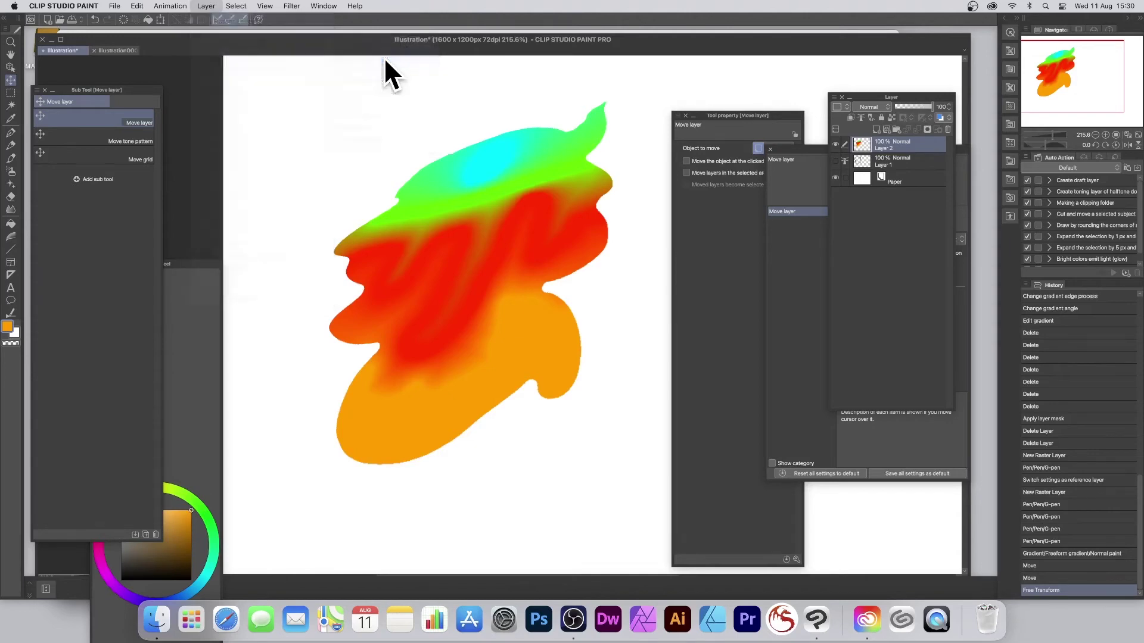
{"action": "mouse_move", "coordinate": [594, 294]}
{"action": "left_mouse_down"}
{"action": "mouse_move", "coordinate": [609, 293]}
{"action": "mouse_move", "coordinate": [501, 288]}
{"action": "left_mouse_up"}
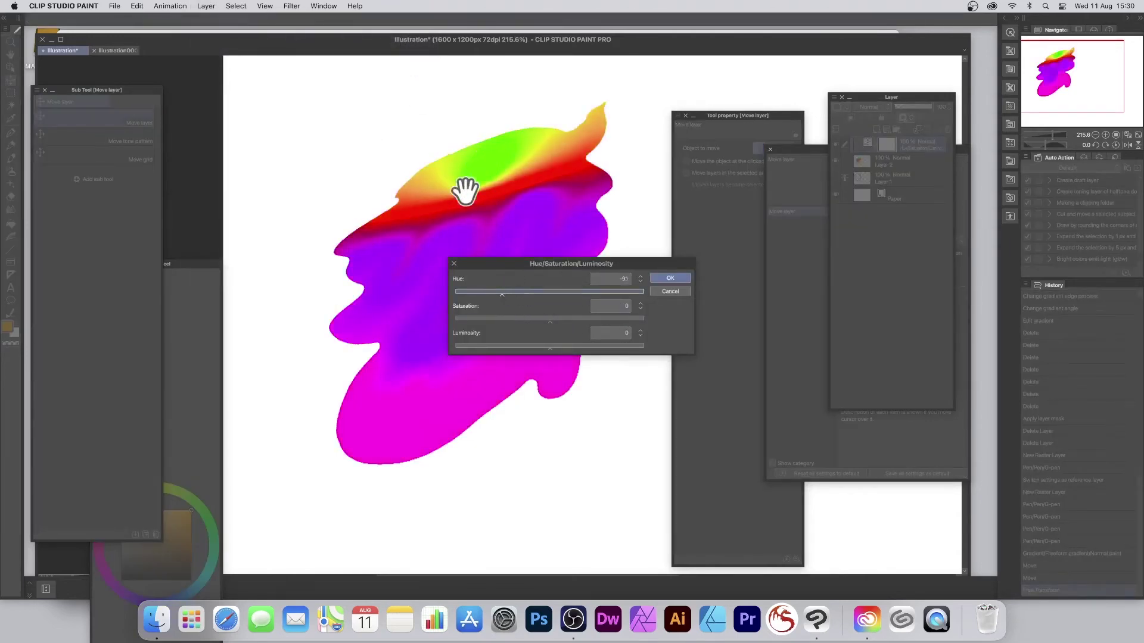
{"action": "left_click", "coordinate": [674, 290]}
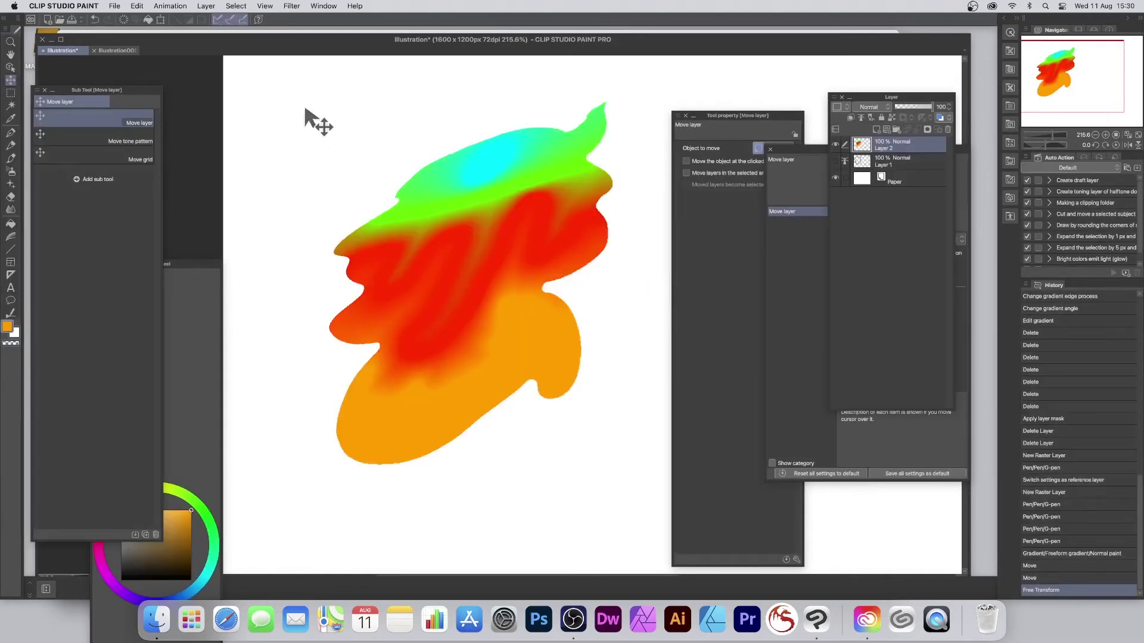
Move the gradient shape up and left, duplicate its layer, and offset the copy down and to the right.
{"action": "left_click_drag", "start_coordinate": [484, 224], "coordinate": [431, 204]}
{"action": "left_click", "coordinate": [209, 6]}
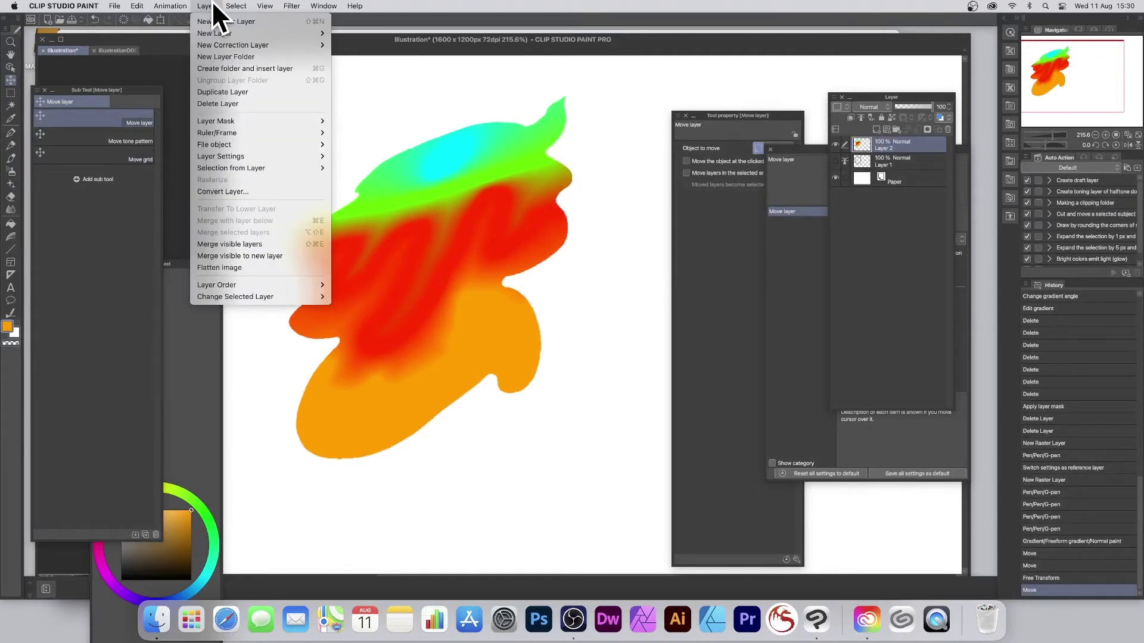
{"action": "left_click", "coordinate": [224, 92]}
{"action": "left_click_drag", "start_coordinate": [480, 219], "coordinate": [528, 261]}
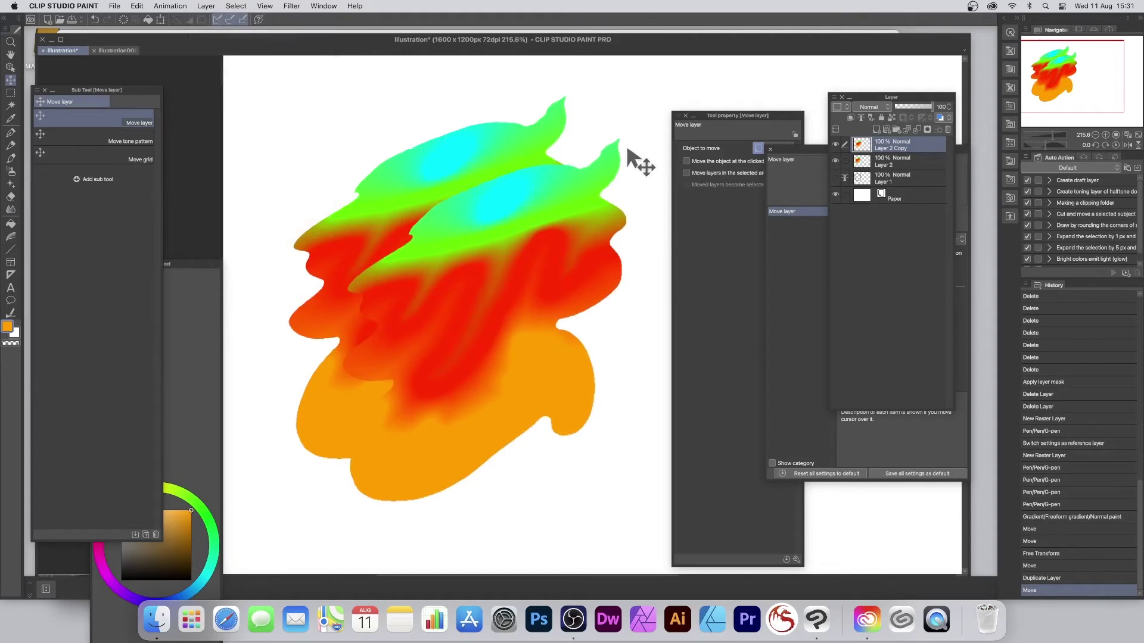
{"action": "left_click_drag", "start_coordinate": [492, 332], "coordinate": [483, 348]}
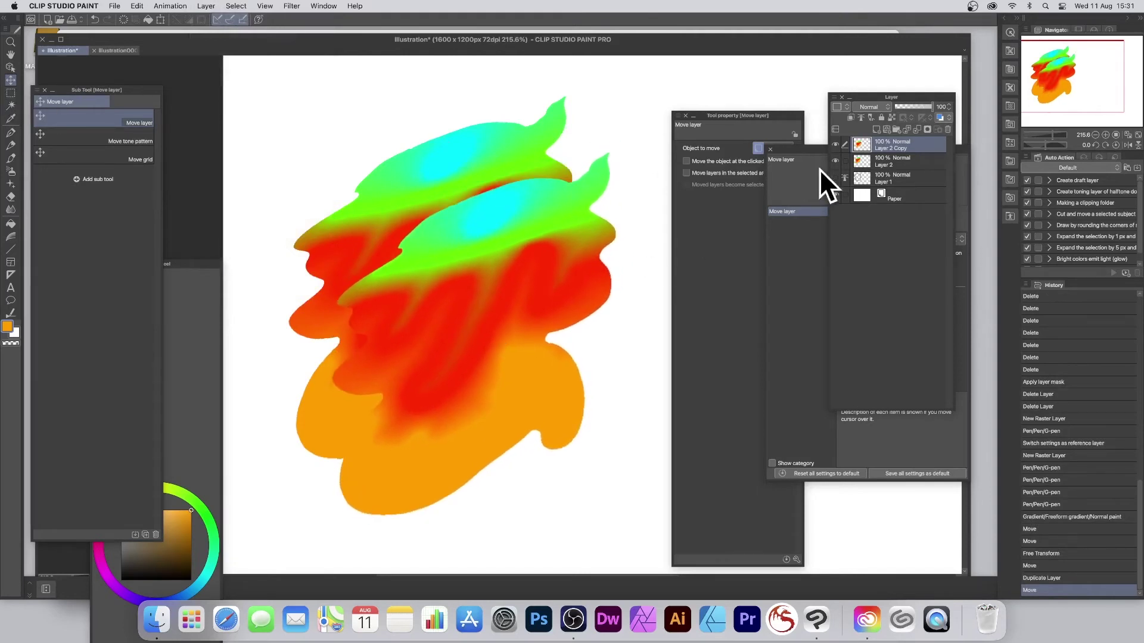
Try the Lighten blending mode on the duplicate layer while shifting it slightly, then set its blending mode to Difference.
{"action": "left_click", "coordinate": [871, 107]}
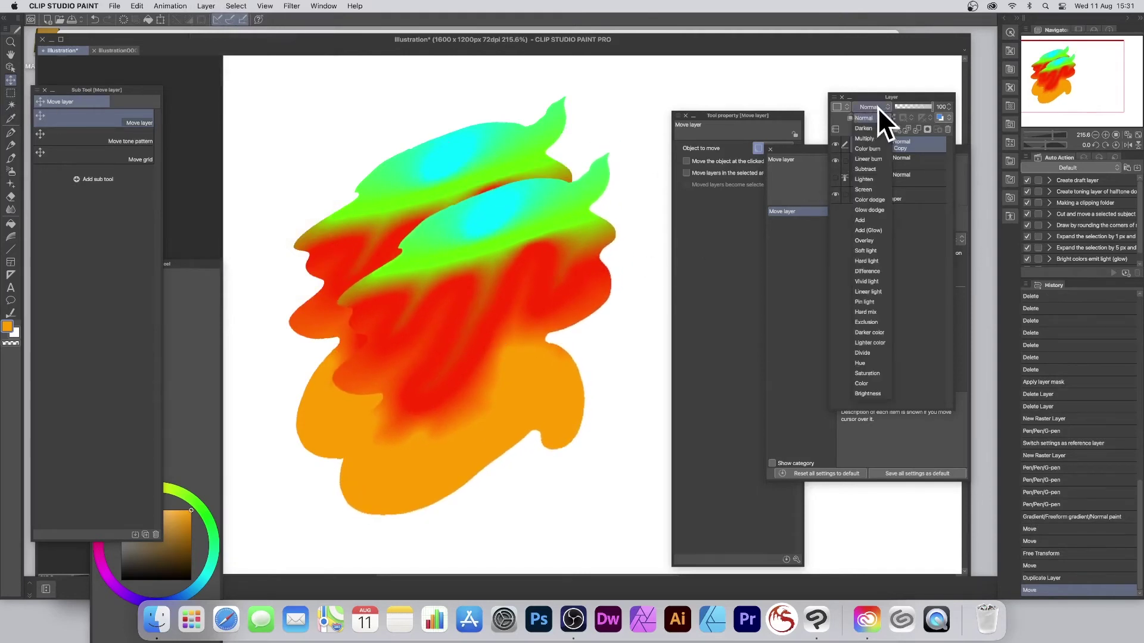
{"action": "left_click", "coordinate": [866, 178]}
{"action": "left_click_drag", "start_coordinate": [426, 253], "coordinate": [444, 228]}
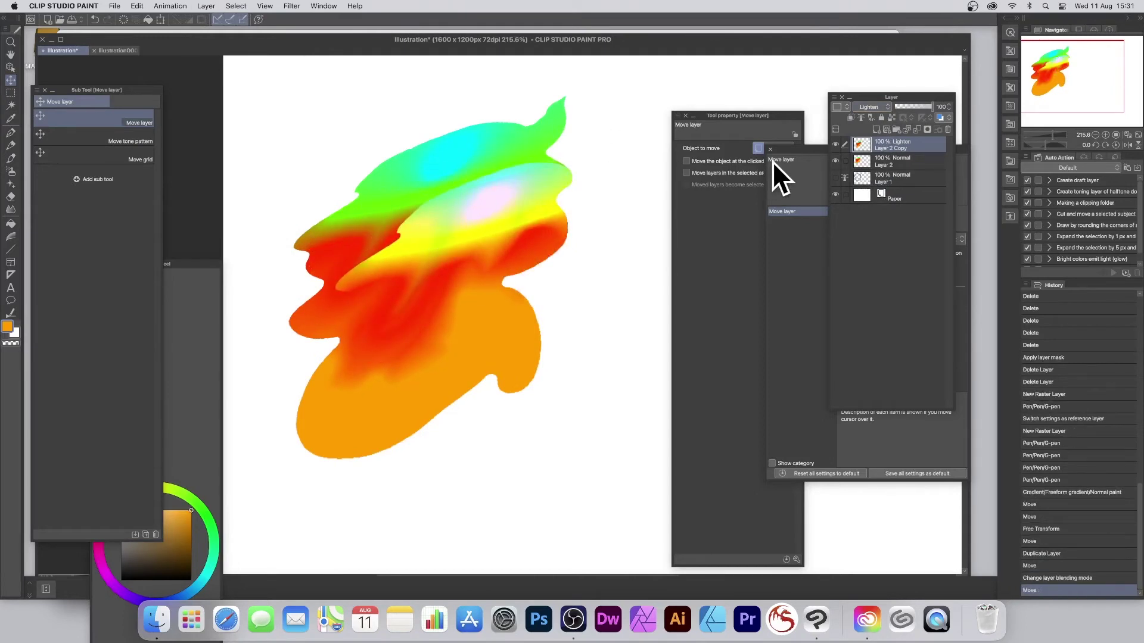
{"action": "left_click", "coordinate": [871, 107]}
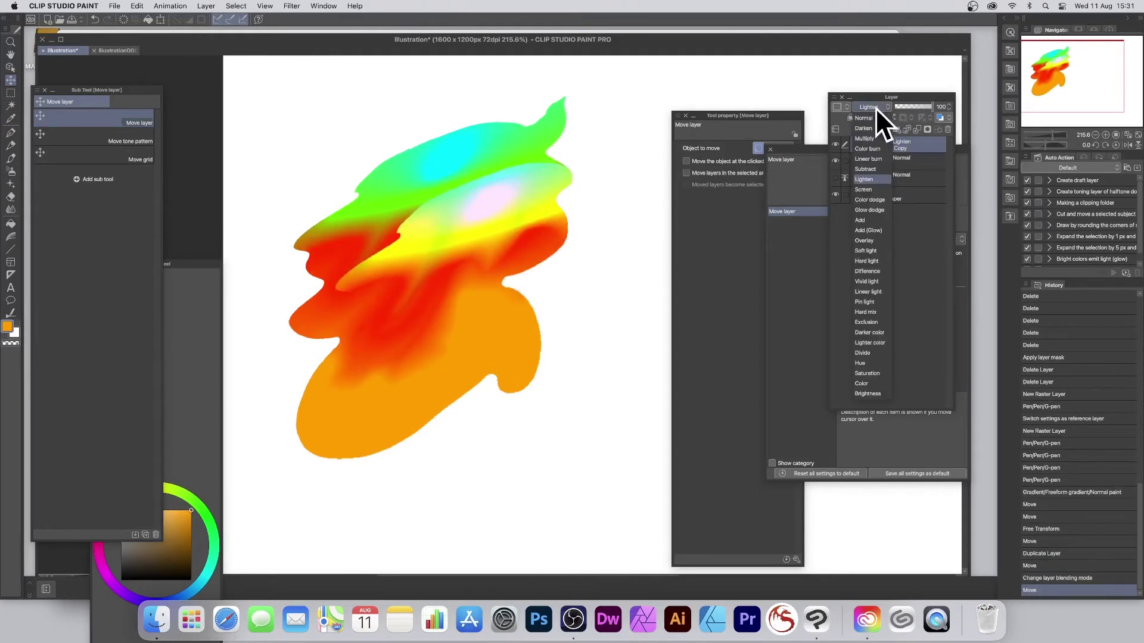
{"action": "left_click", "coordinate": [866, 271]}
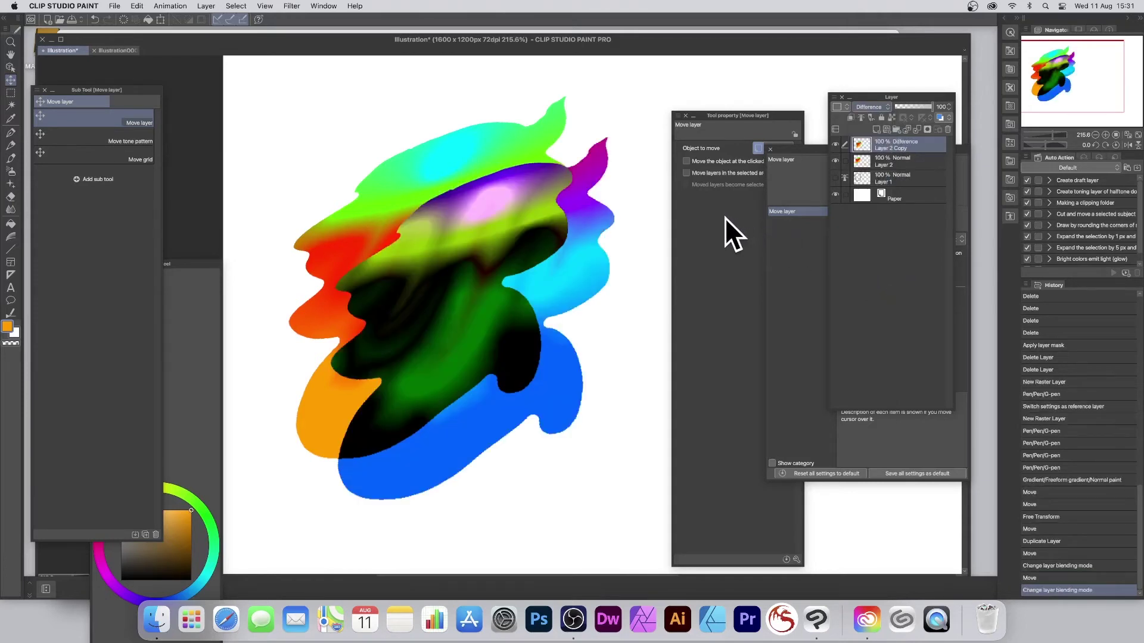
Clear the duplicate layer's contents and delete all three layers above the paper layer.
{"action": "key", "text": "Delete"}
{"action": "key", "text": "Delete"}
{"action": "left_click_drag", "start_coordinate": [490, 239], "coordinate": [567, 228]}
{"action": "key", "text": "Delete"}
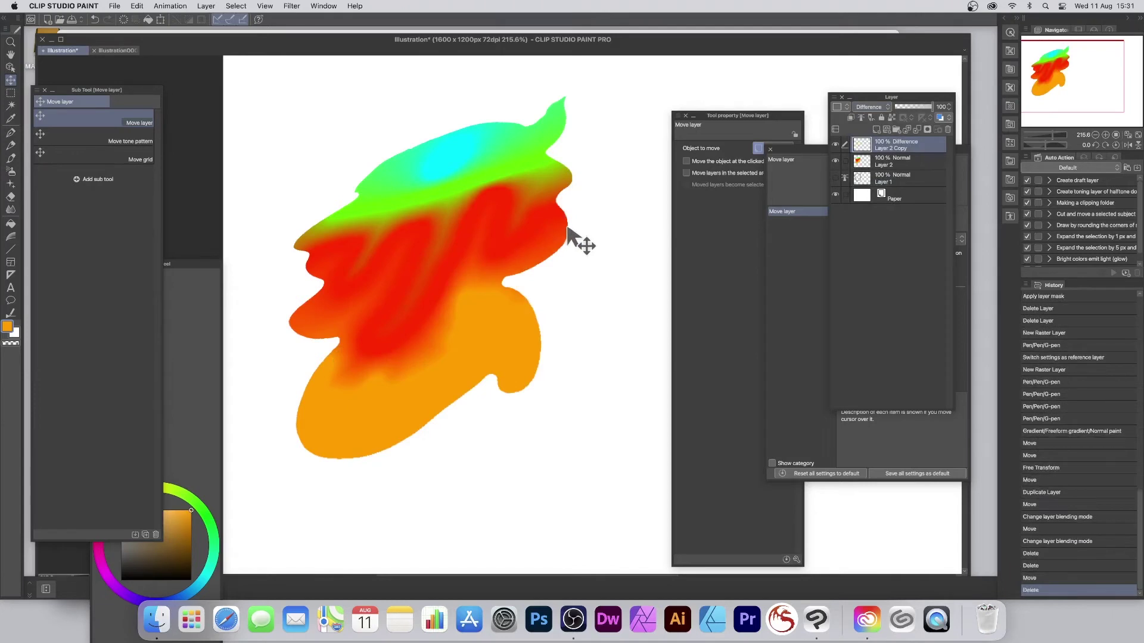
{"action": "left_click", "coordinate": [898, 175], "text": "shift"}
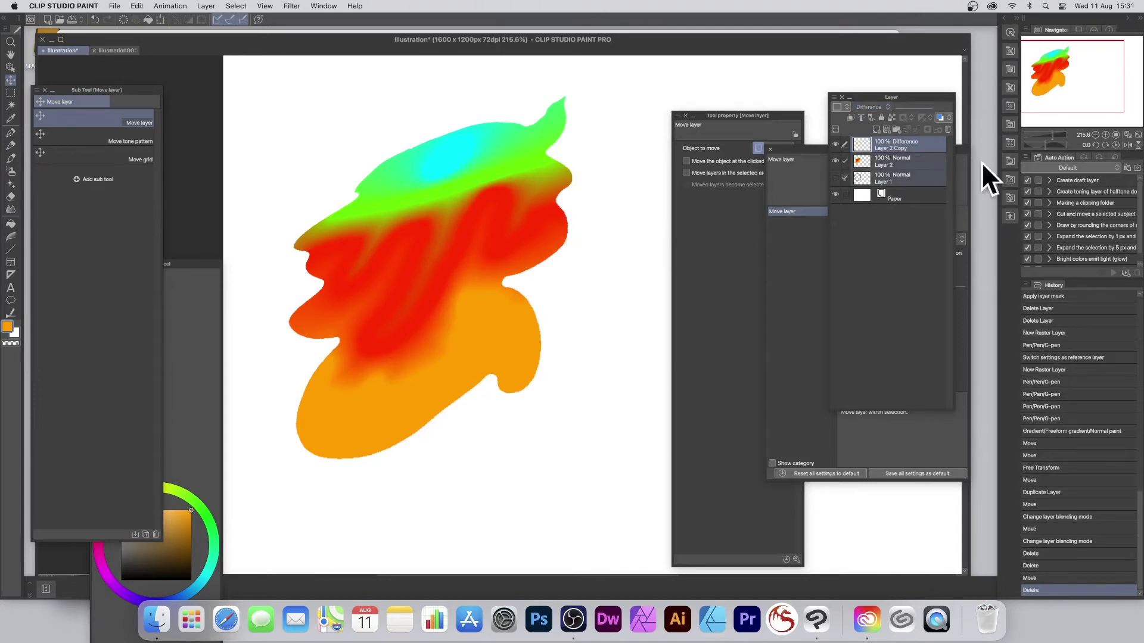
{"action": "left_click", "coordinate": [949, 129]}
{"action": "left_click", "coordinate": [630, 236]}
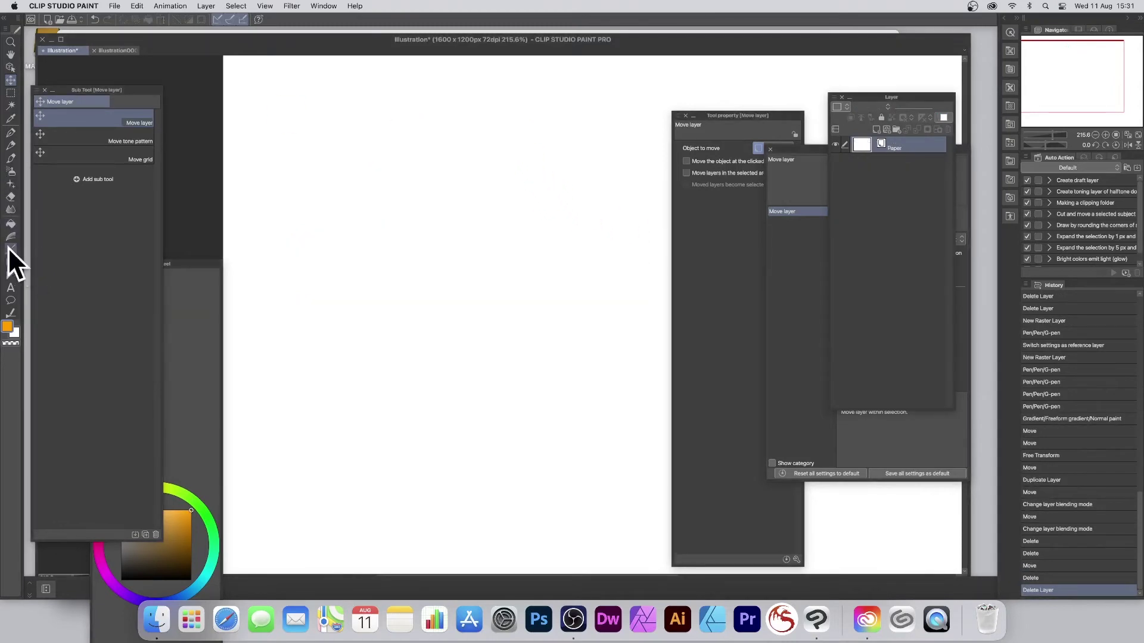
Set up the Rectangle figure sub tool with a brush size of 53.4 and black as the drawing colour.
{"action": "left_click_drag", "start_coordinate": [7, 250], "coordinate": [84, 227]}
{"action": "left_click", "coordinate": [69, 227]}
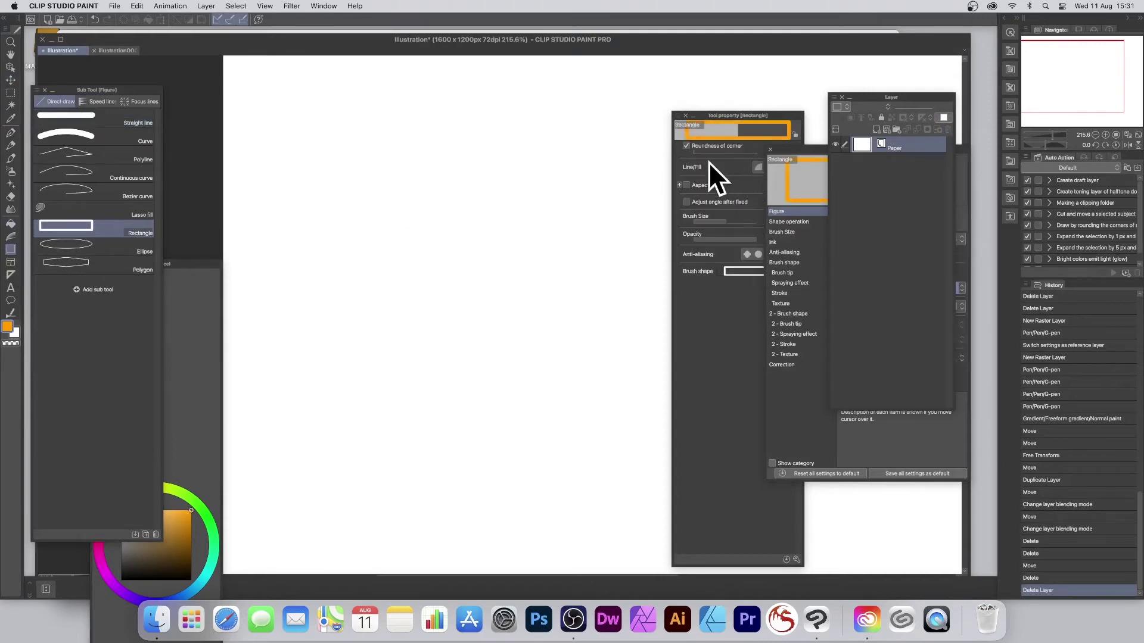
{"action": "left_click", "coordinate": [699, 295]}
{"action": "left_click_drag", "start_coordinate": [718, 220], "coordinate": [734, 220]}
{"action": "left_click_drag", "start_coordinate": [143, 560], "coordinate": [122, 580]}
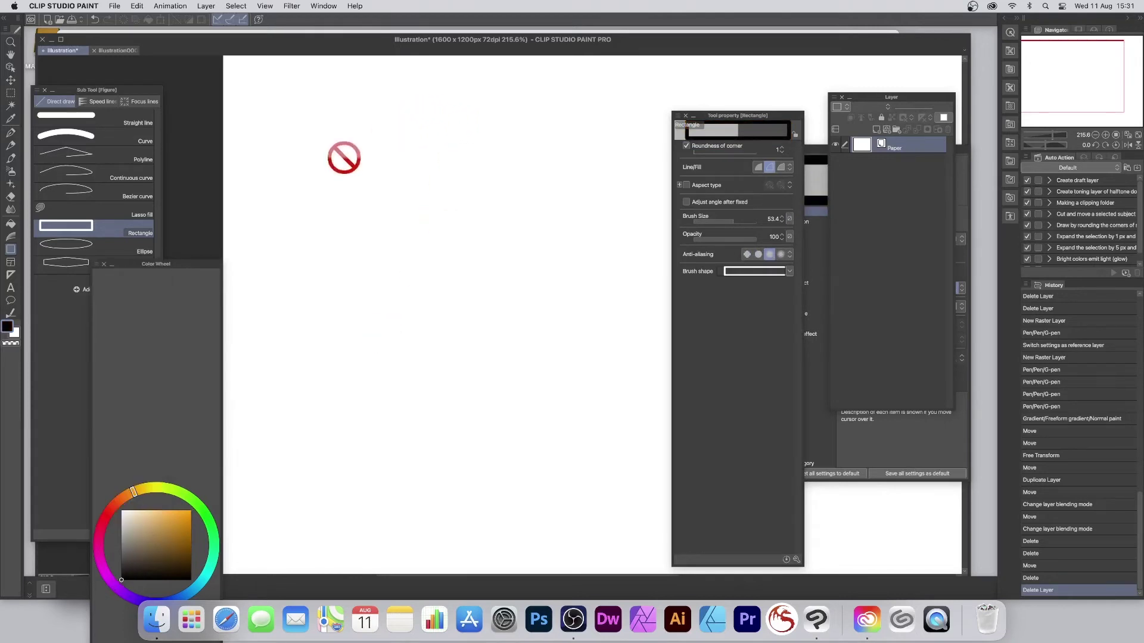
Create a new raster layer and draw a large, thick black upright rectangle with rounded corners in the middle of the canvas.
{"action": "left_click", "coordinate": [206, 6]}
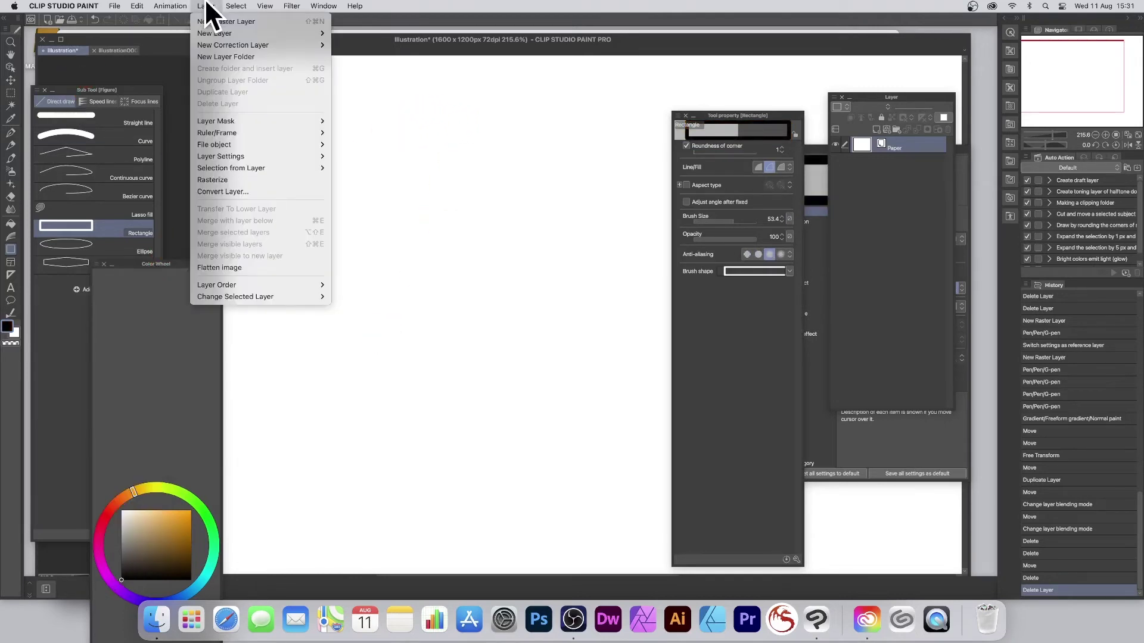
{"action": "mouse_move", "coordinate": [203, 33]}
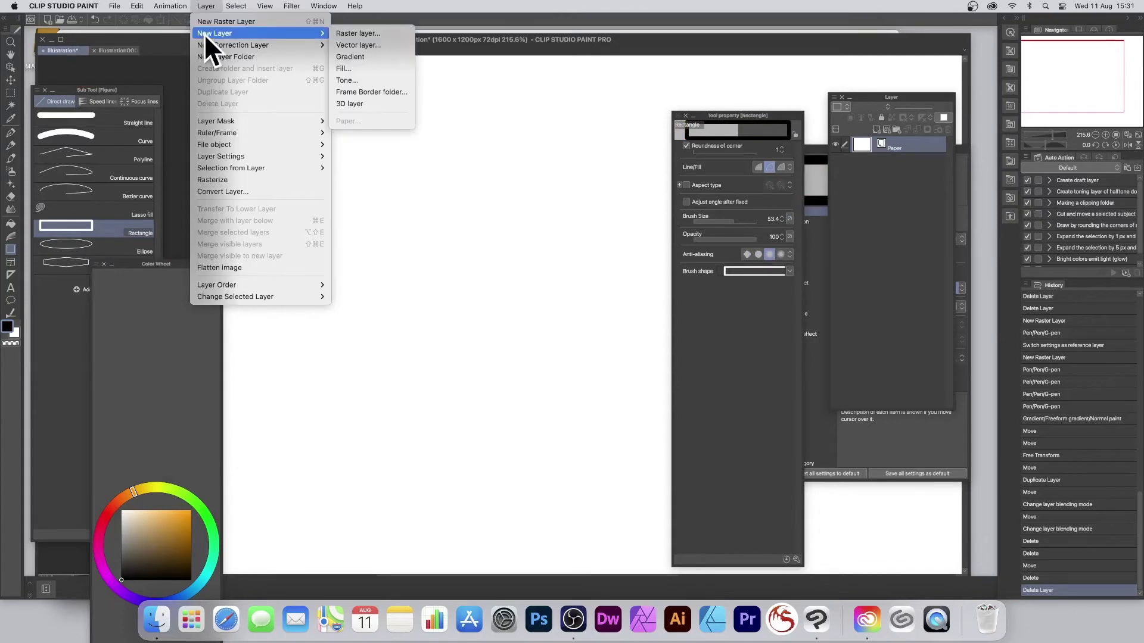
{"action": "left_click", "coordinate": [362, 34]}
{"action": "left_click", "coordinate": [661, 293]}
{"action": "left_click_drag", "start_coordinate": [340, 116], "coordinate": [613, 499]}
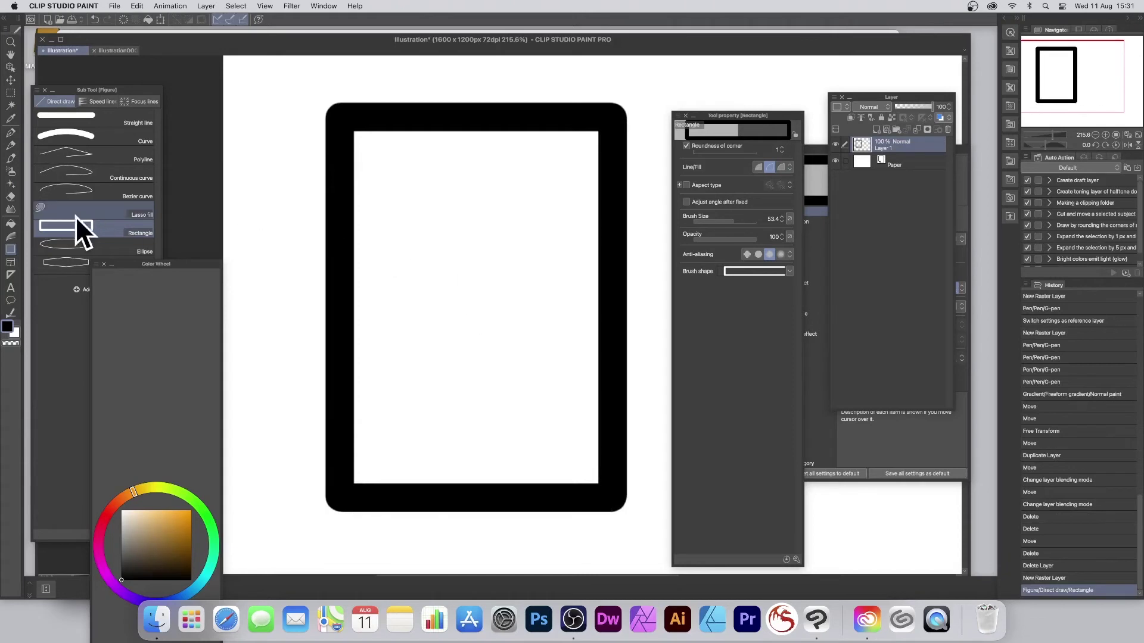
Set the black rectangle's layer as the reference layer and add a new raster layer above it for Straight line drawing.
{"action": "left_click", "coordinate": [76, 118]}
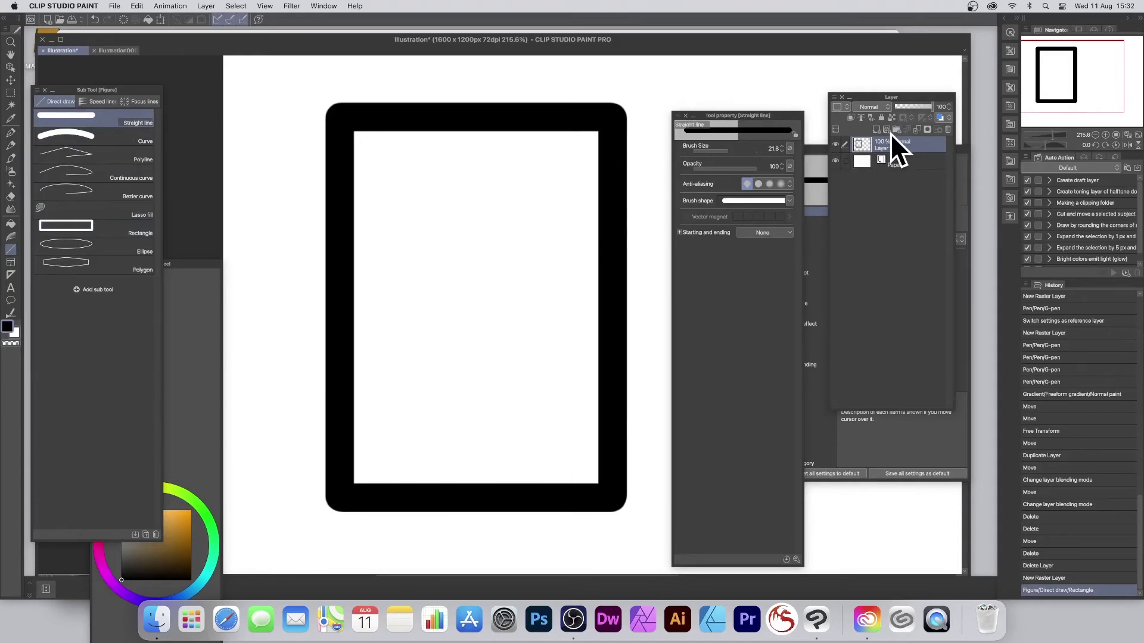
{"action": "left_click", "coordinate": [860, 118]}
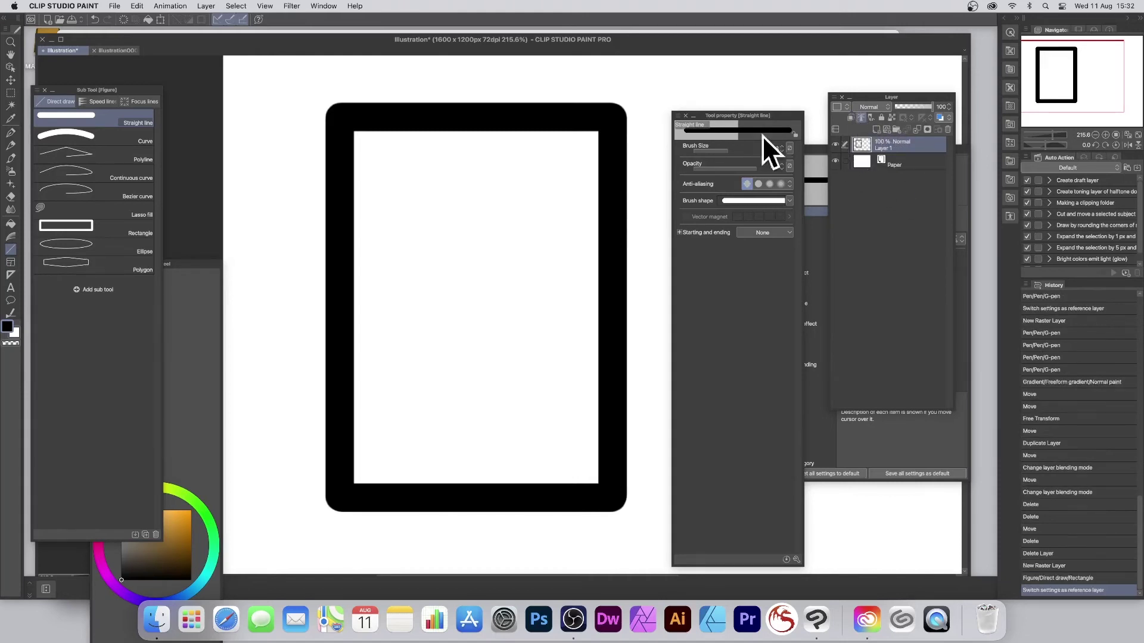
{"action": "left_click", "coordinate": [206, 6]}
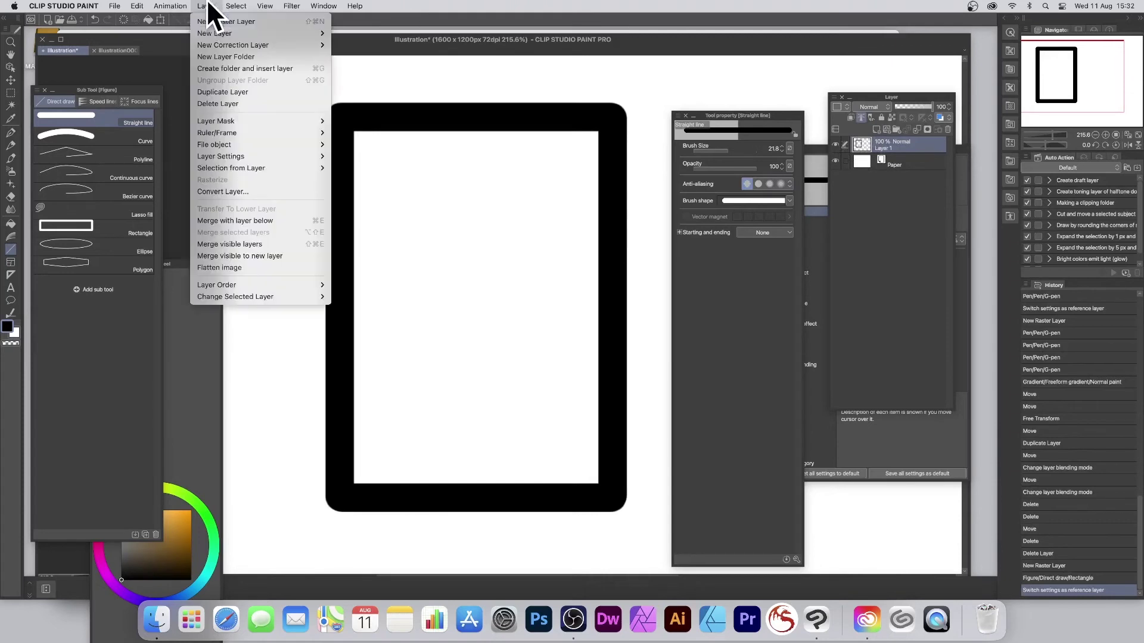
{"action": "mouse_move", "coordinate": [207, 31]}
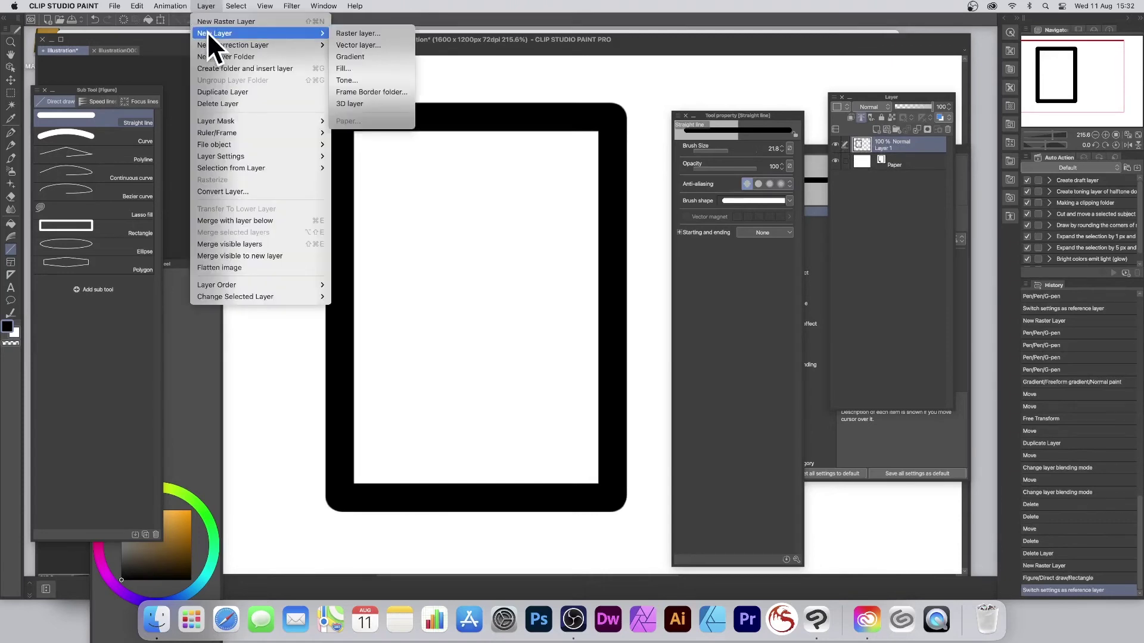
{"action": "left_click", "coordinate": [359, 33]}
{"action": "left_click", "coordinate": [655, 303]}
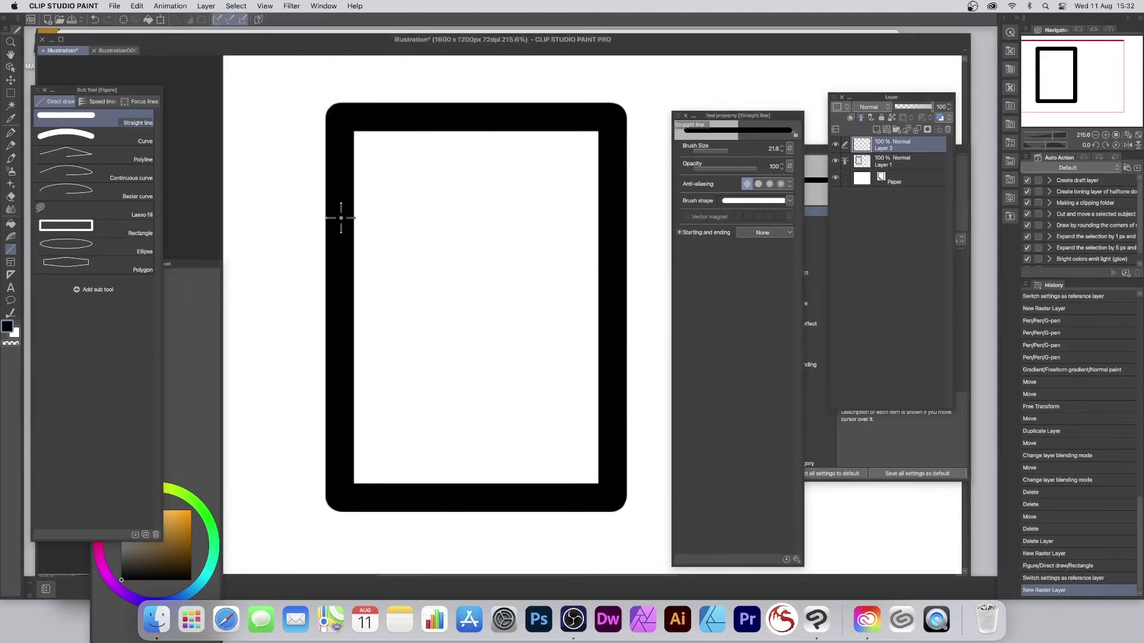
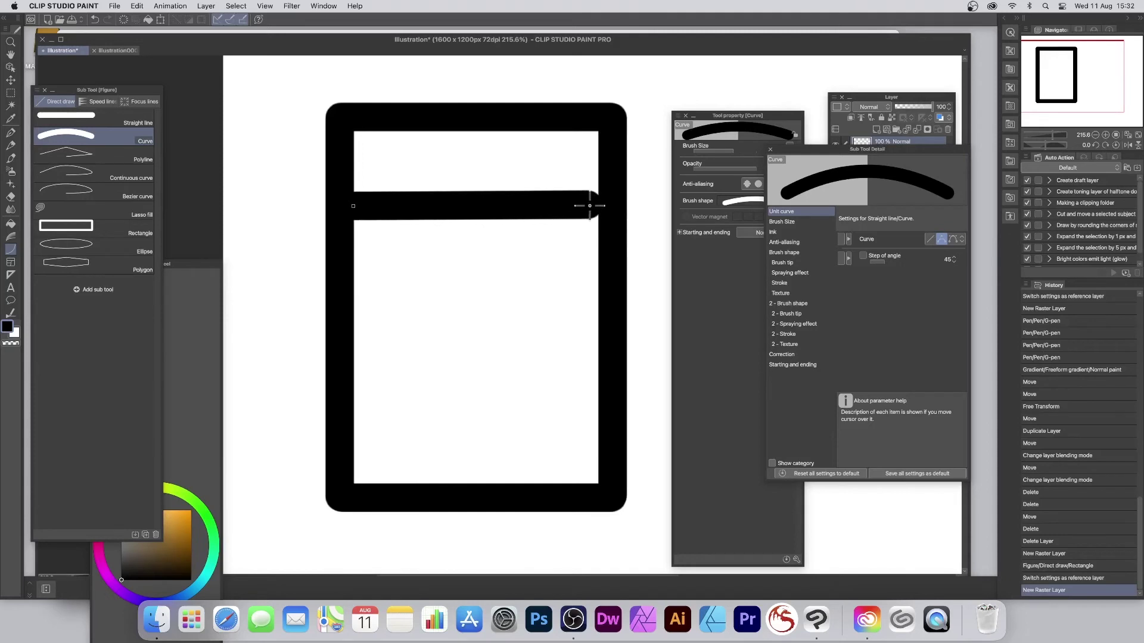
Undo the black curve drawn across the frame and change the drawing colour to orange.
{"action": "left_click", "coordinate": [373, 161]}
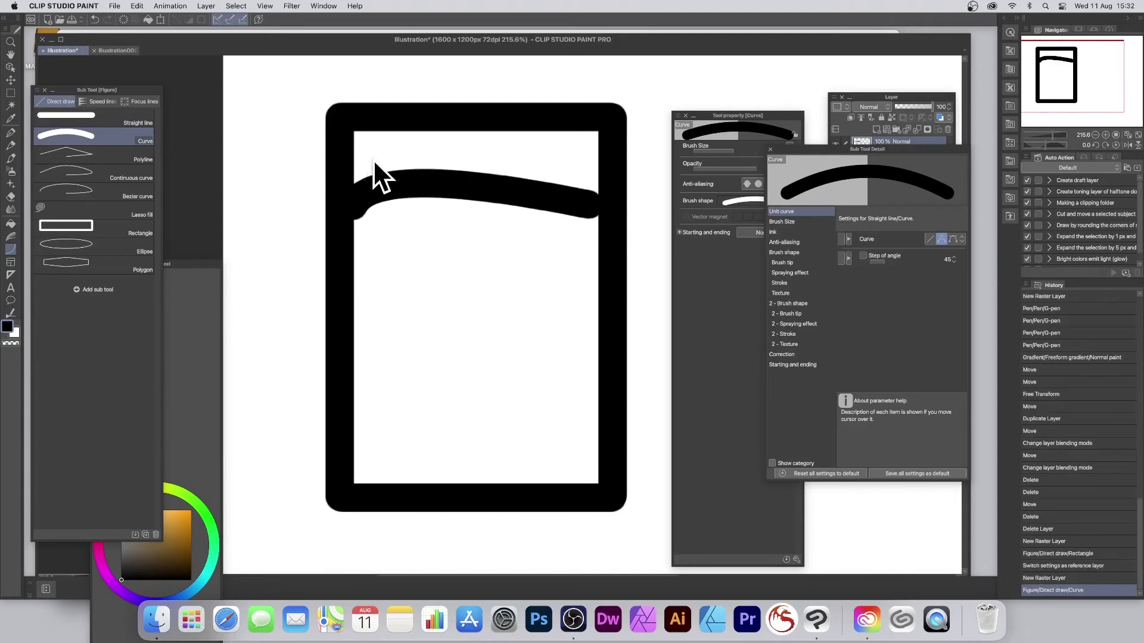
{"action": "key", "text": "super+z"}
{"action": "left_click", "coordinate": [189, 511]}
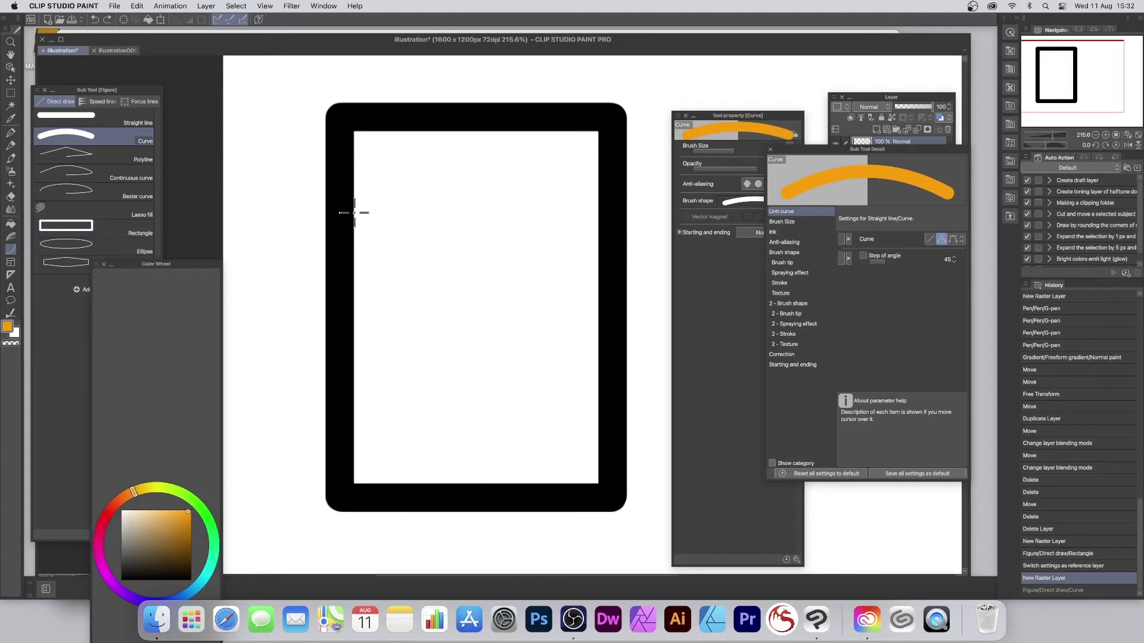
{"action": "mouse_move", "coordinate": [354, 213]}
{"action": "left_mouse_down"}
{"action": "mouse_move", "coordinate": [585, 191]}
{"action": "mouse_move", "coordinate": [668, 207]}
{"action": "left_mouse_up"}
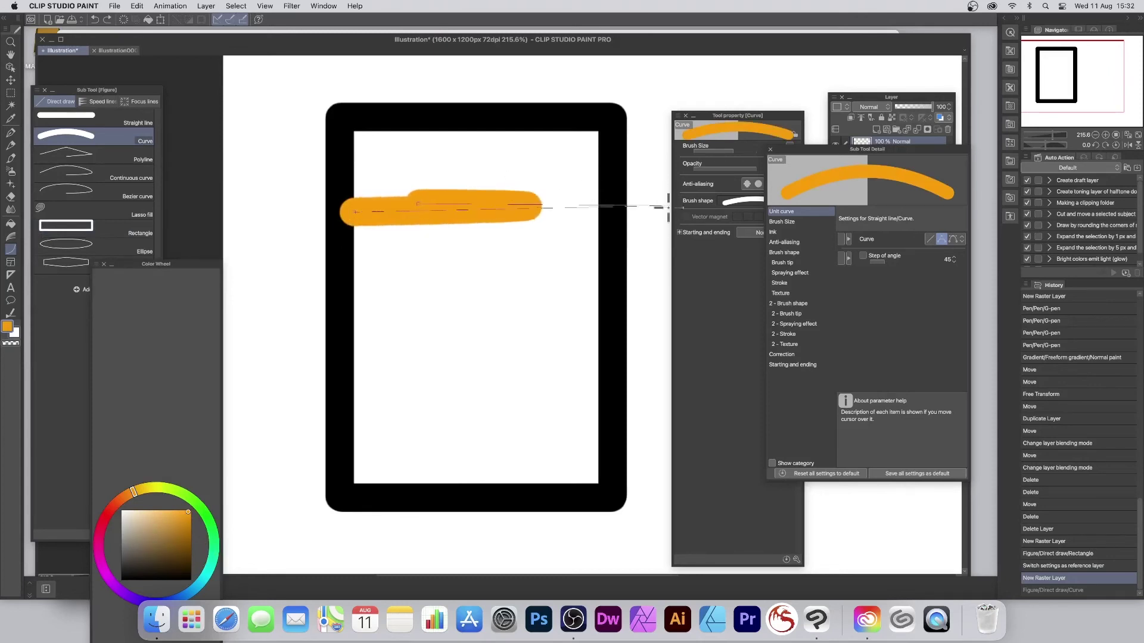
{"action": "left_click", "coordinate": [597, 263]}
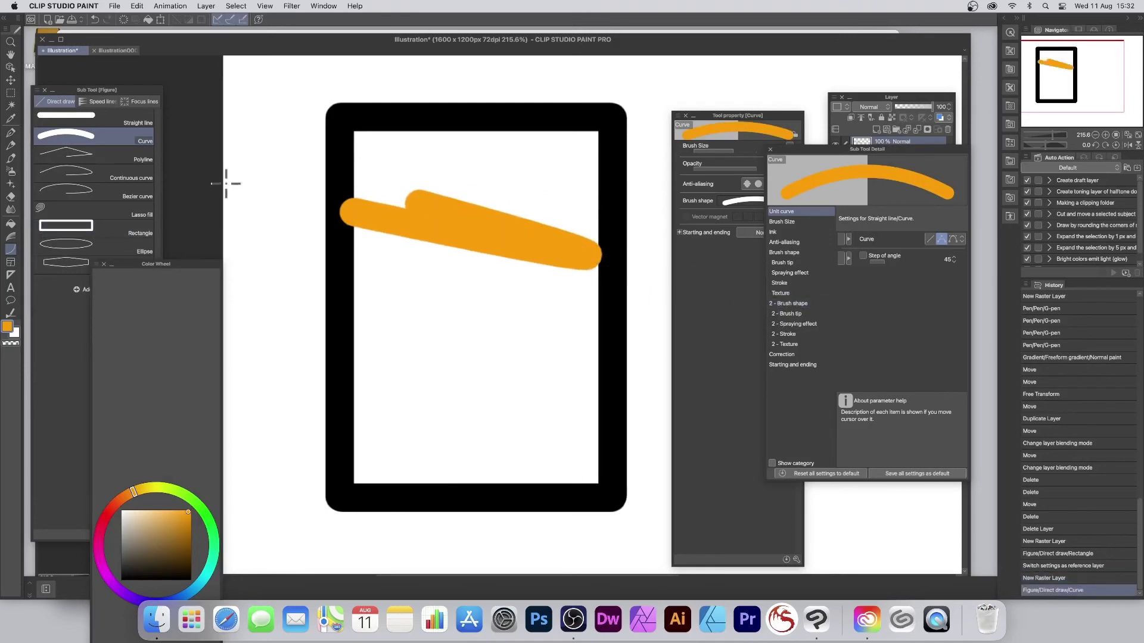
{"action": "key", "text": "super+z"}
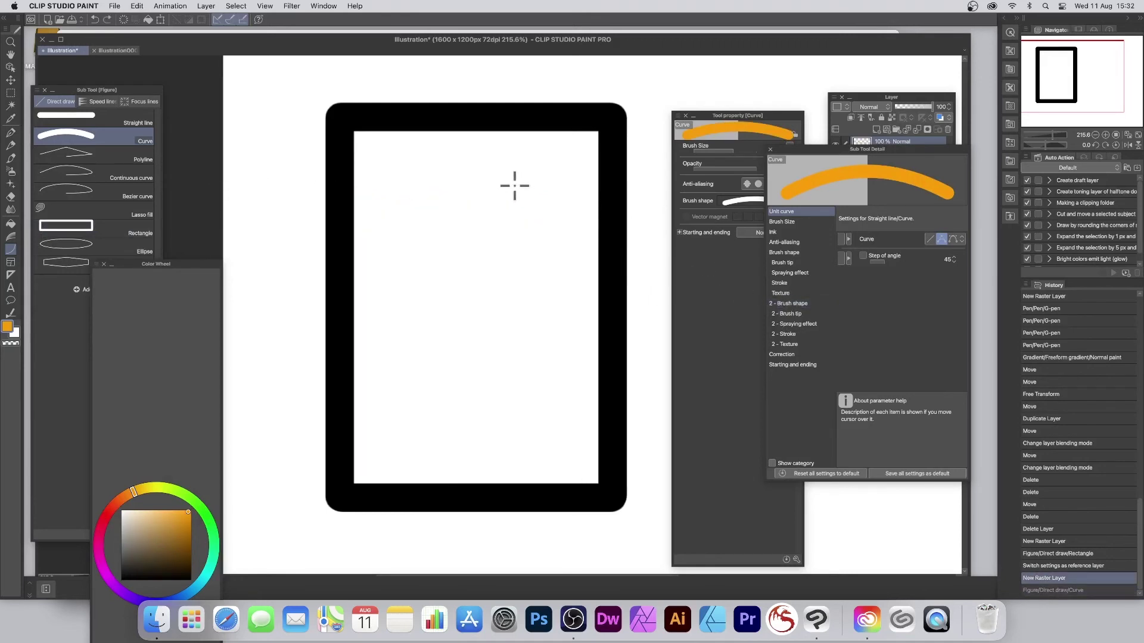
With the Straight line sub tool, draw an orange line across the upper part of the frame and a bright green one below it.
{"action": "left_click", "coordinate": [746, 183]}
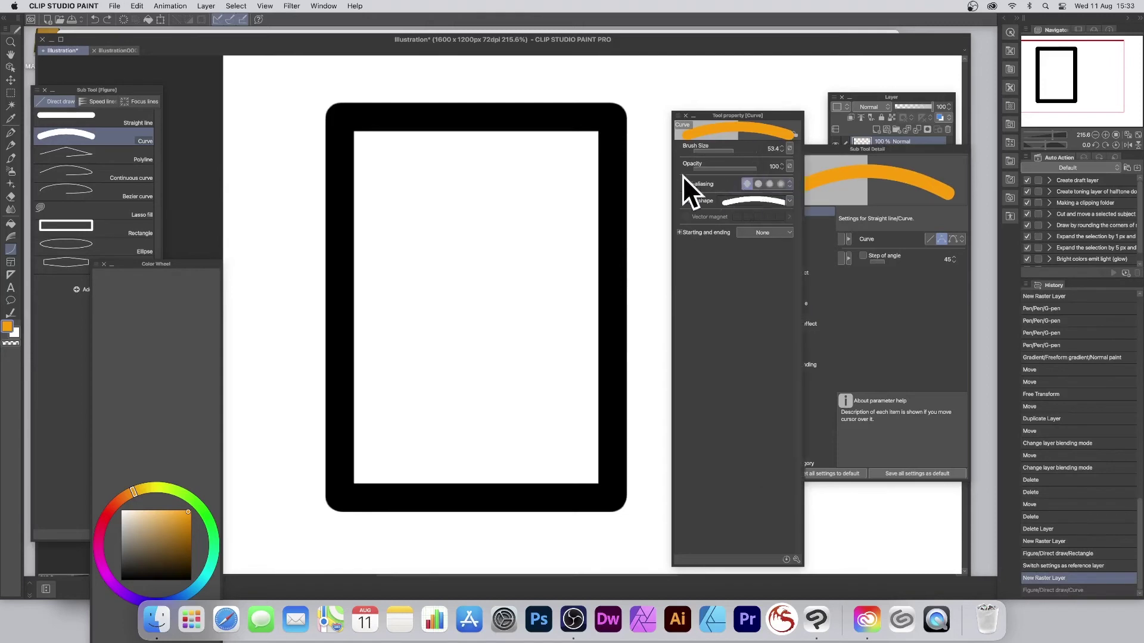
{"action": "left_click", "coordinate": [679, 233]}
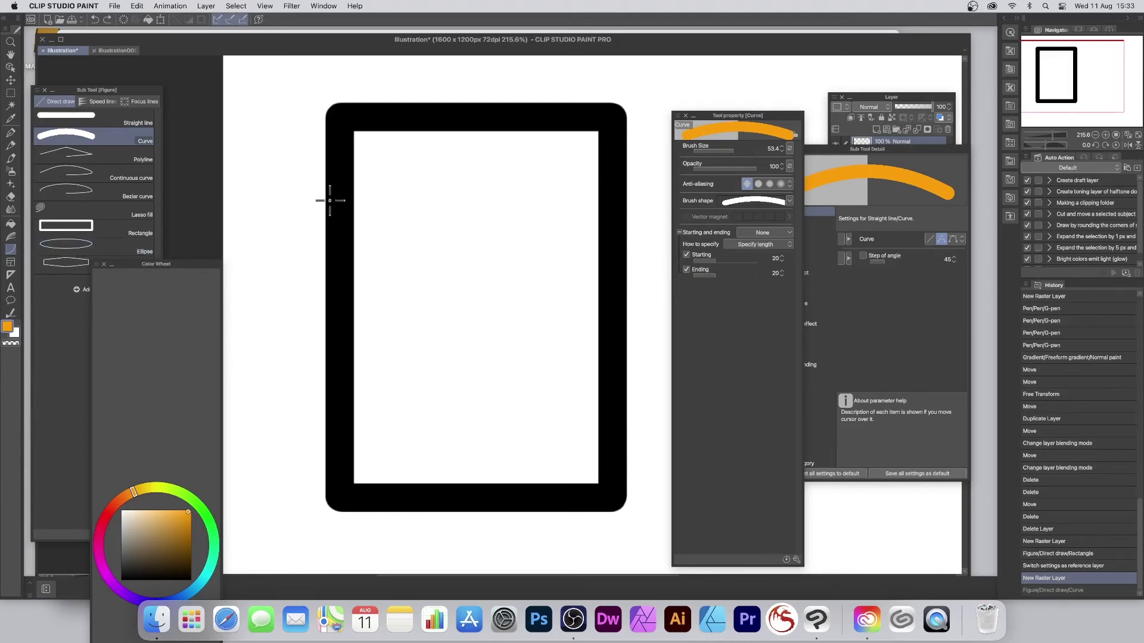
{"action": "left_click", "coordinate": [101, 122]}
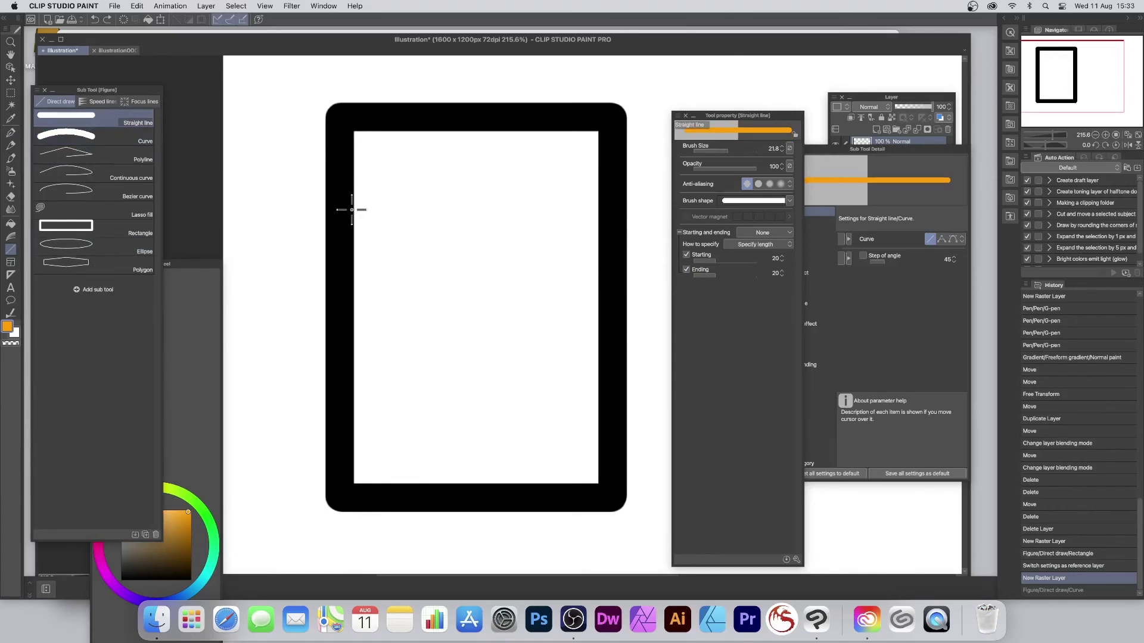
{"action": "left_click_drag", "start_coordinate": [352, 210], "coordinate": [395, 192]}
{"action": "key", "text": "super+z"}
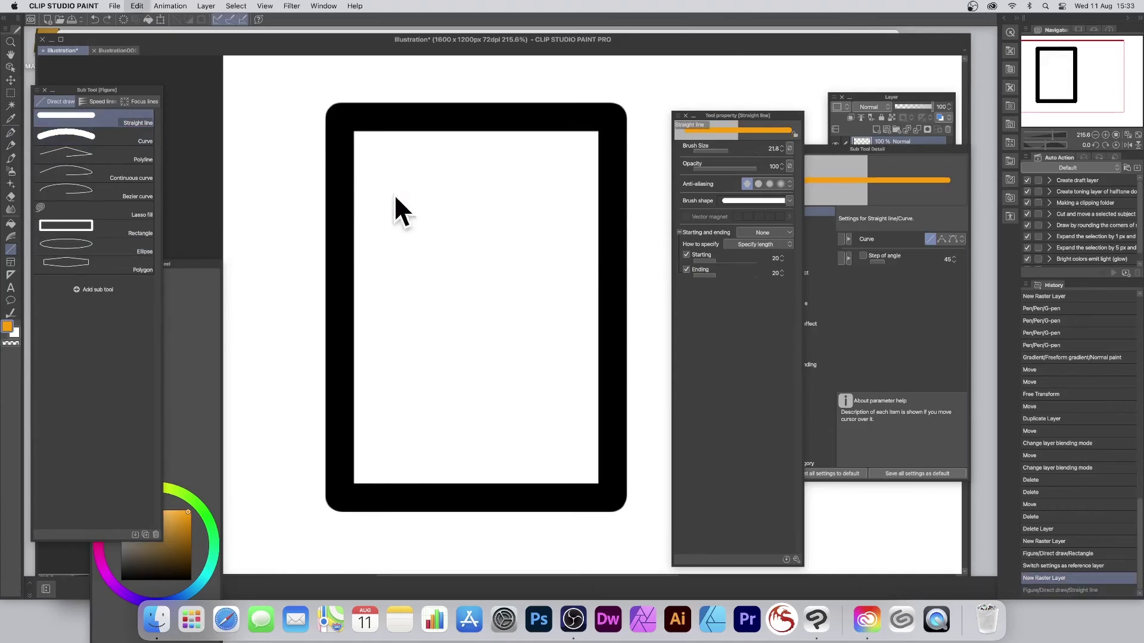
{"action": "mouse_move", "coordinate": [356, 218]}
{"action": "left_mouse_down"}
{"action": "mouse_move", "coordinate": [612, 194]}
{"action": "mouse_move", "coordinate": [600, 200]}
{"action": "left_mouse_up"}
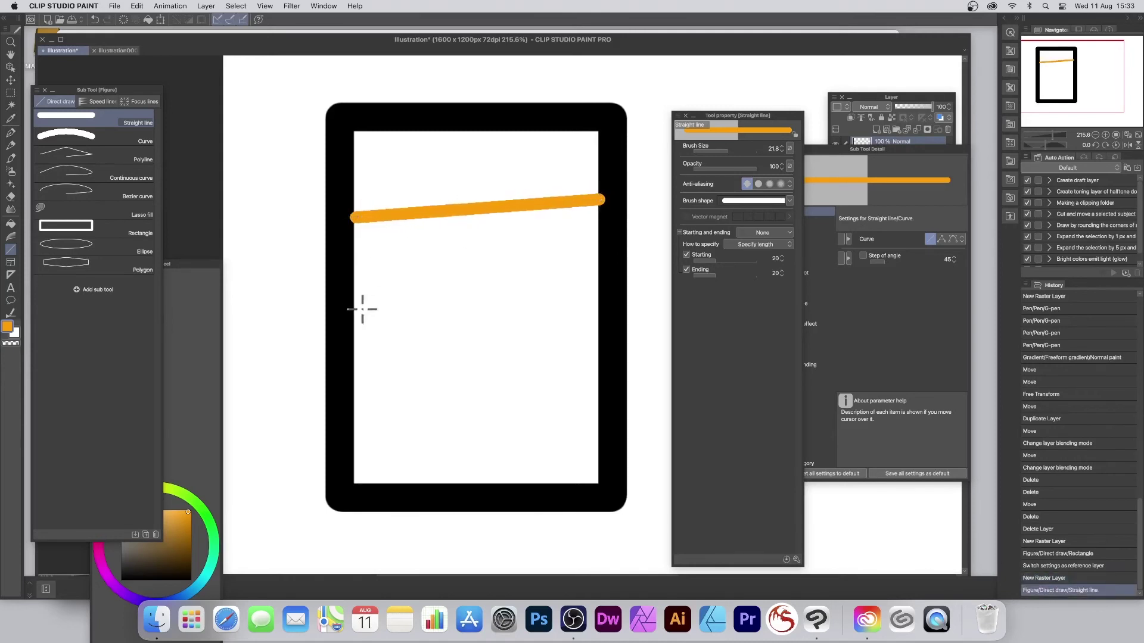
{"action": "left_click", "coordinate": [197, 496]}
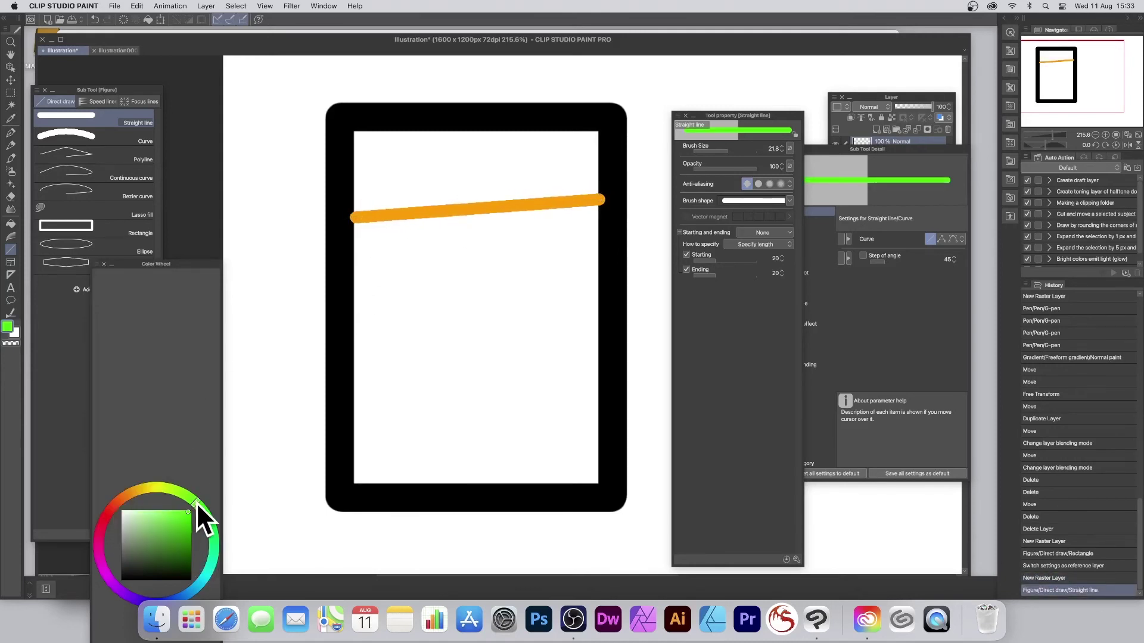
{"action": "left_click_drag", "start_coordinate": [354, 290], "coordinate": [600, 326]}
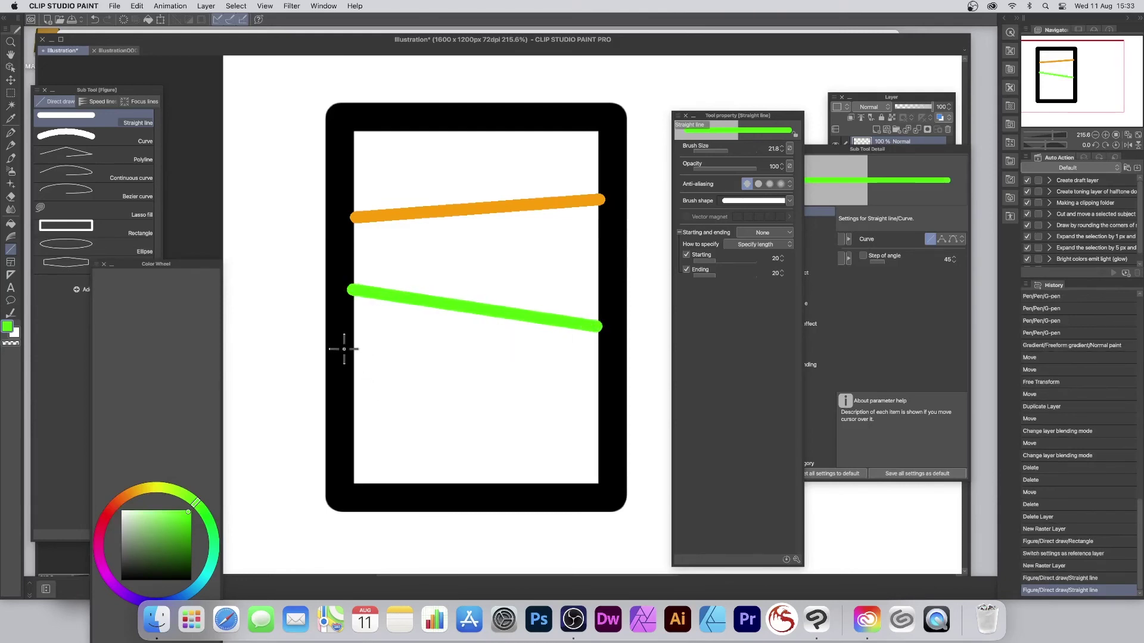
{"action": "mouse_move", "coordinate": [351, 348]}
{"action": "left_mouse_down"}
{"action": "mouse_move", "coordinate": [406, 391]}
{"action": "mouse_move", "coordinate": [424, 345]}
{"action": "mouse_move", "coordinate": [485, 381]}
{"action": "mouse_move", "coordinate": [529, 353]}
{"action": "mouse_move", "coordinate": [566, 393]}
{"action": "left_mouse_up"}
{"action": "key", "text": "super+z"}
{"action": "key", "text": "super+z"}
{"action": "key", "text": "super+z"}
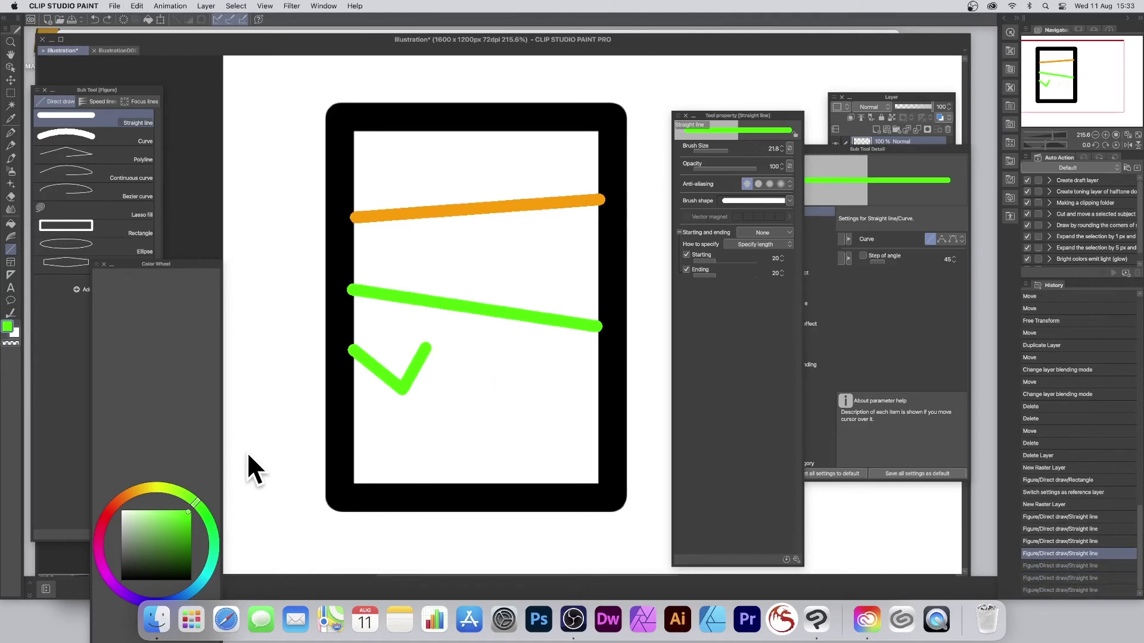
{"action": "key", "text": "super+z"}
{"action": "key", "text": "super+z"}
Draw a cyan zigzag of connected straight lines across the frame's interior below the green line.
{"action": "left_click", "coordinate": [203, 577]}
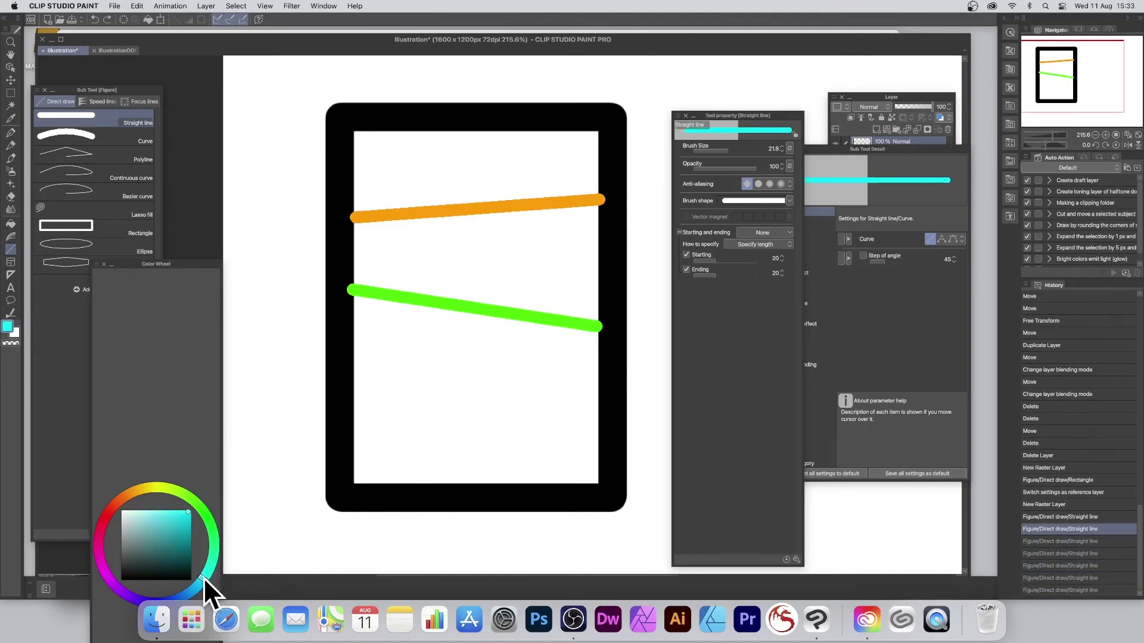
{"action": "left_click_drag", "start_coordinate": [354, 376], "coordinate": [595, 413]}
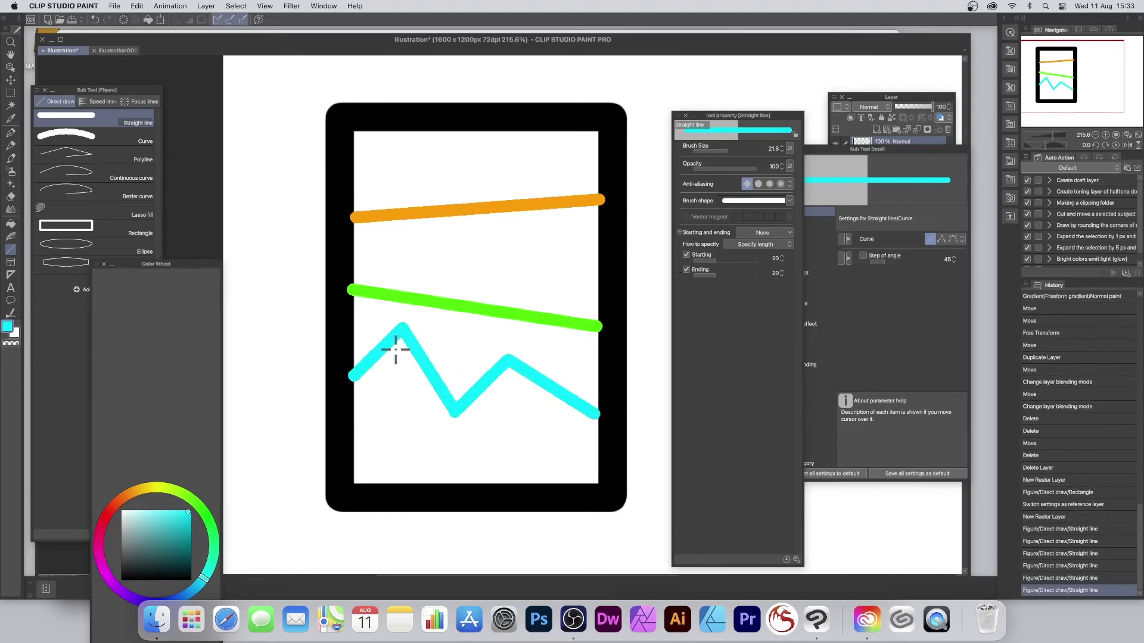
Try the Normal paint freeform gradient inside the frame, checking its edges with the outline layer hidden, and undo the fill.
{"action": "left_click", "coordinate": [11, 237]}
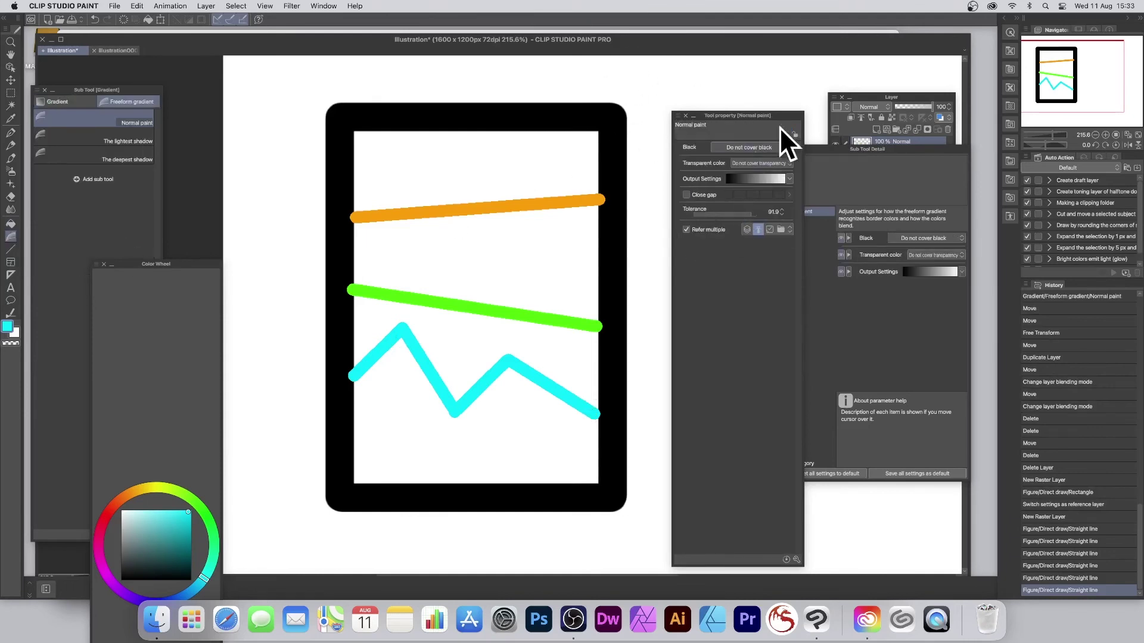
{"action": "left_click", "coordinate": [547, 230]}
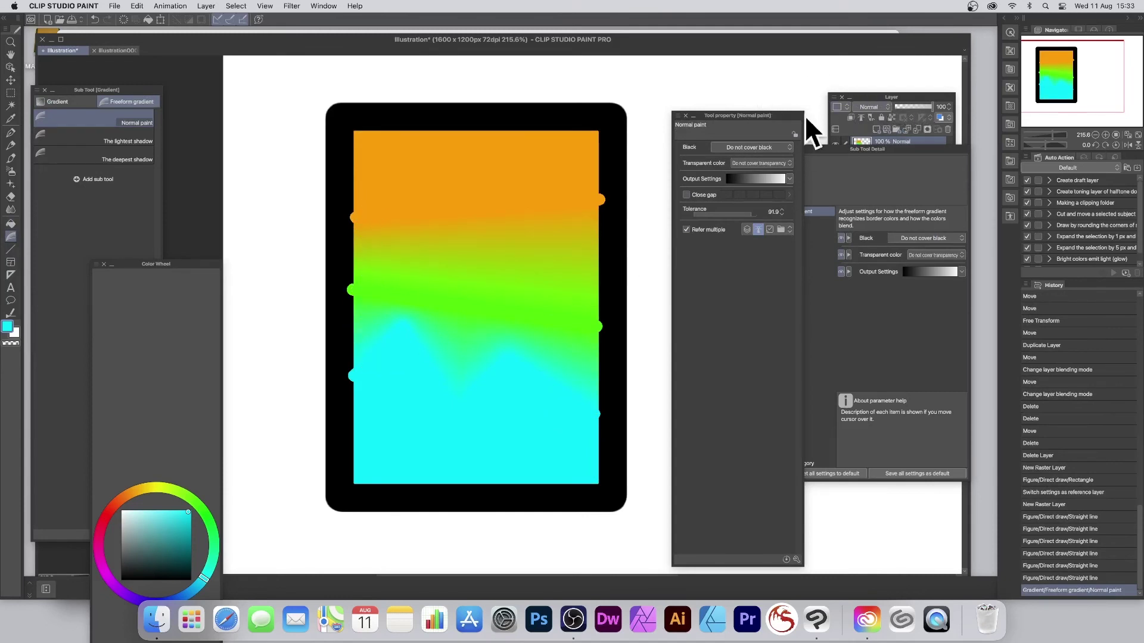
{"action": "left_click", "coordinate": [871, 97]}
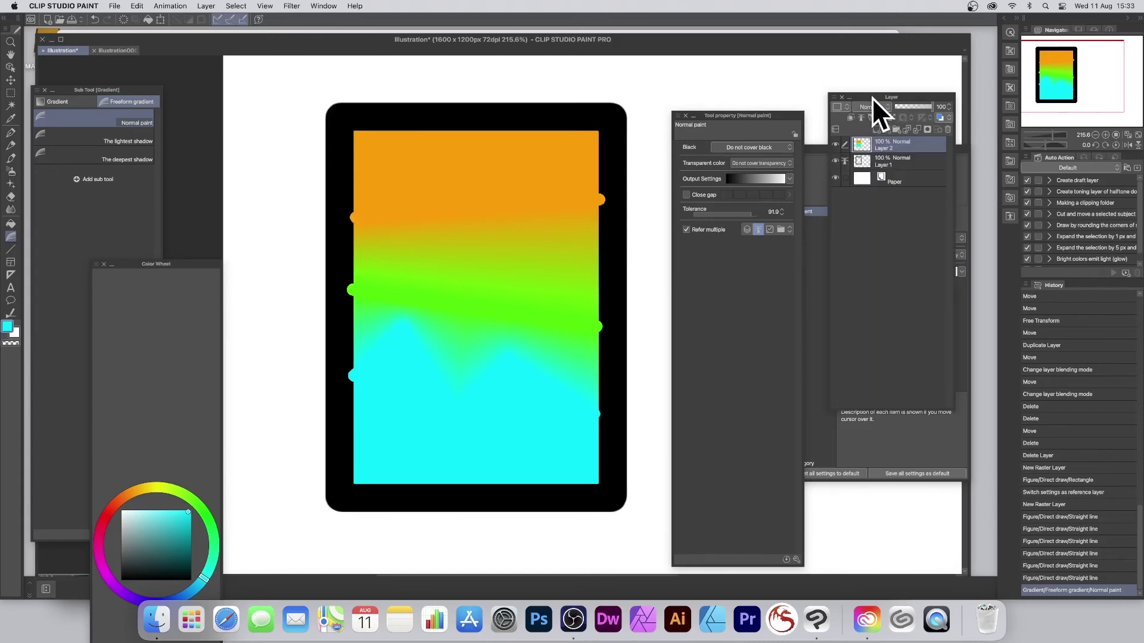
{"action": "left_click", "coordinate": [836, 161]}
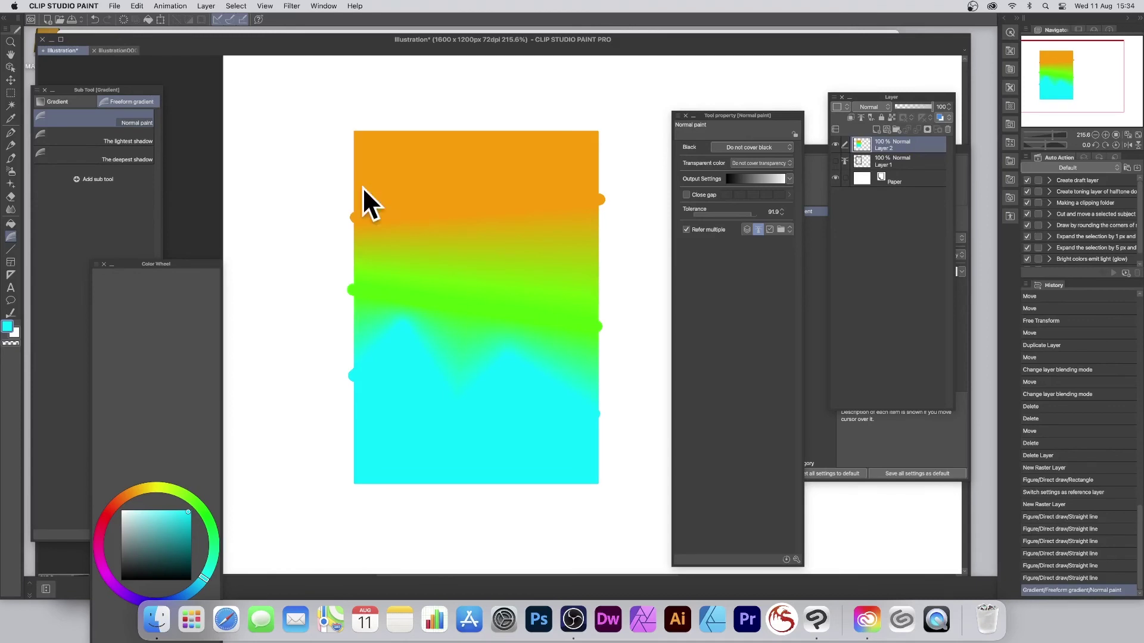
{"action": "key", "text": "super+z"}
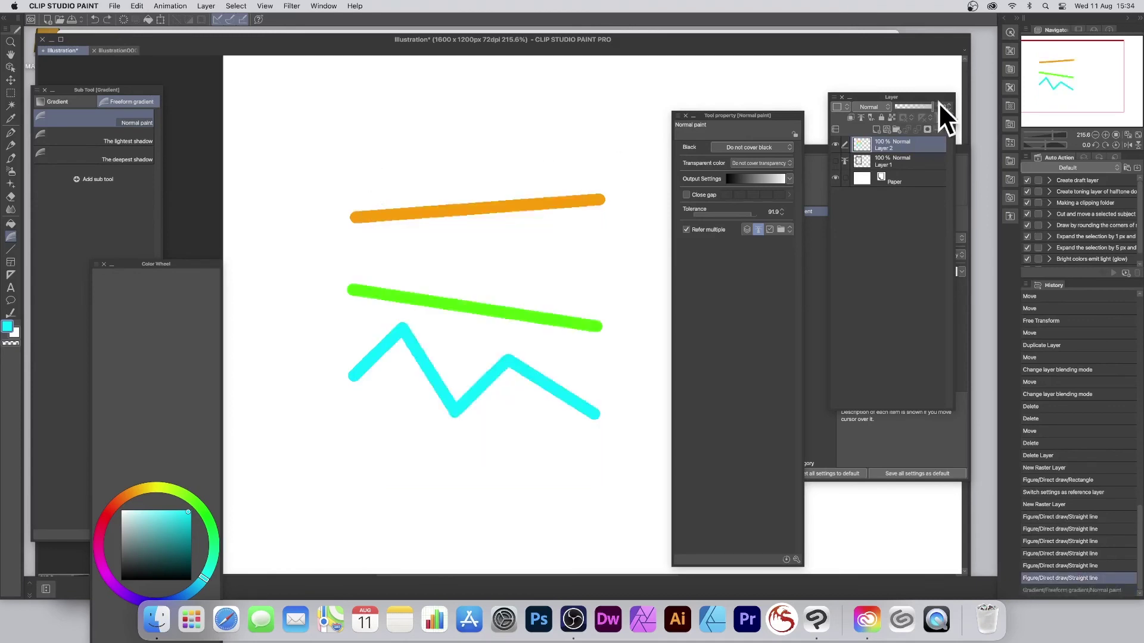
{"action": "left_click", "coordinate": [836, 161]}
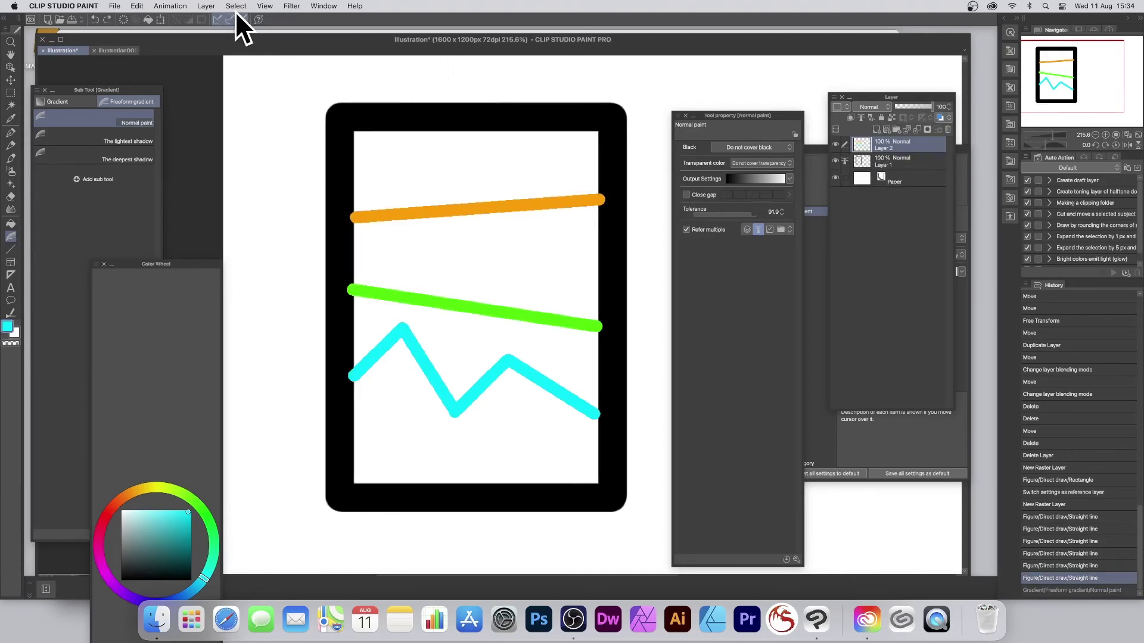
Select the frame's interior with a rectangular selection and fill it with the Normal paint freeform gradient.
{"action": "left_click", "coordinate": [11, 93]}
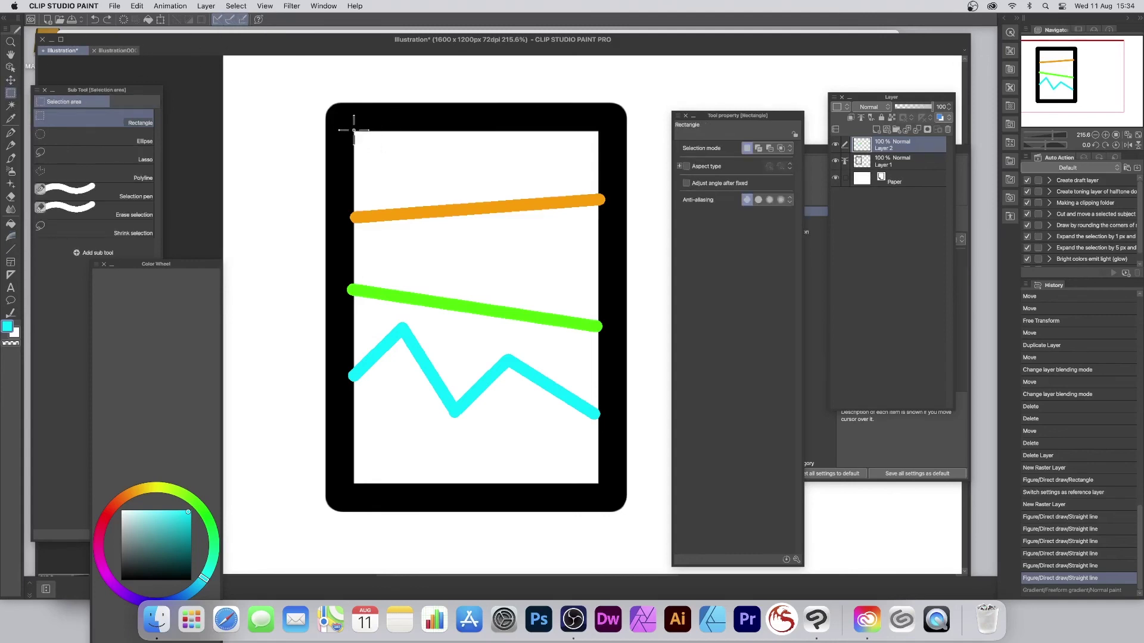
{"action": "left_click_drag", "start_coordinate": [354, 128], "coordinate": [600, 485]}
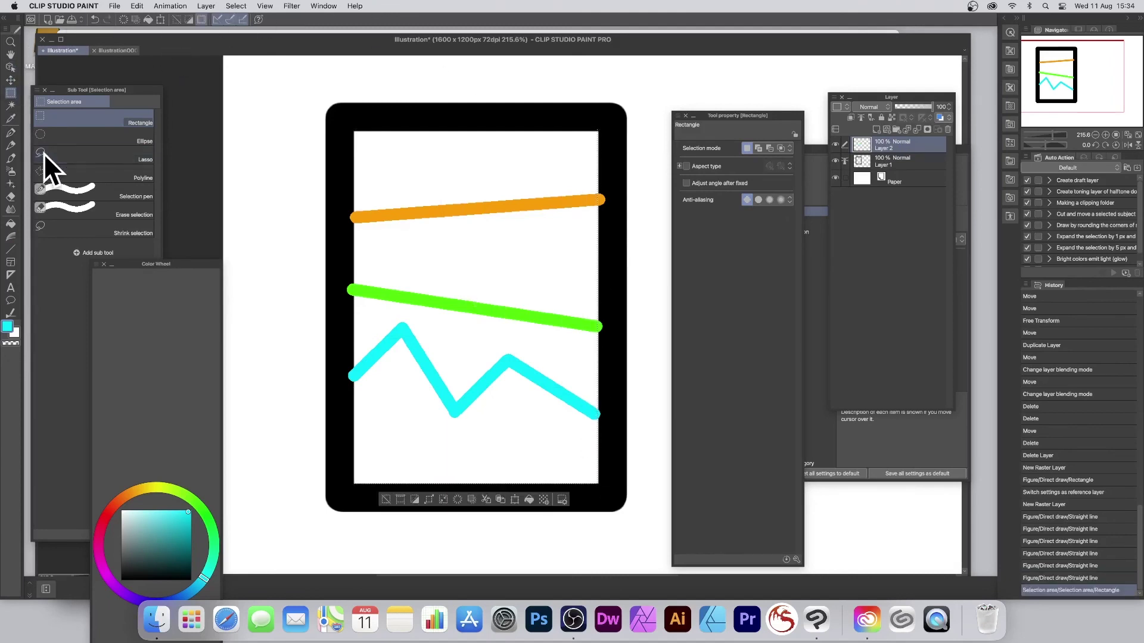
{"action": "left_click", "coordinate": [10, 236]}
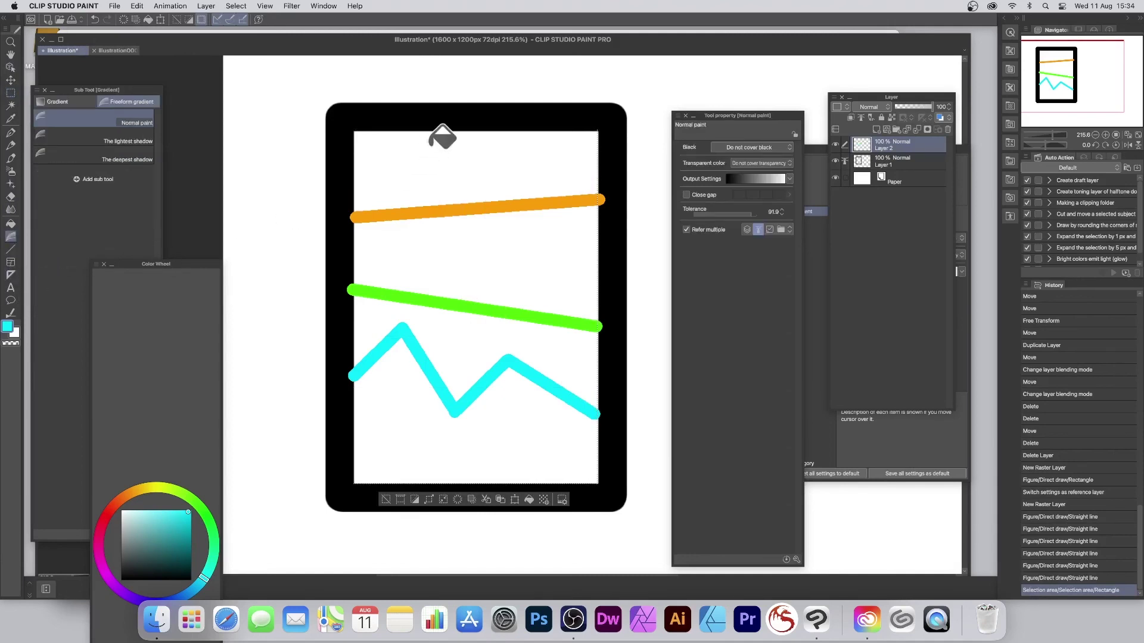
{"action": "left_click_drag", "start_coordinate": [439, 132], "coordinate": [475, 304]}
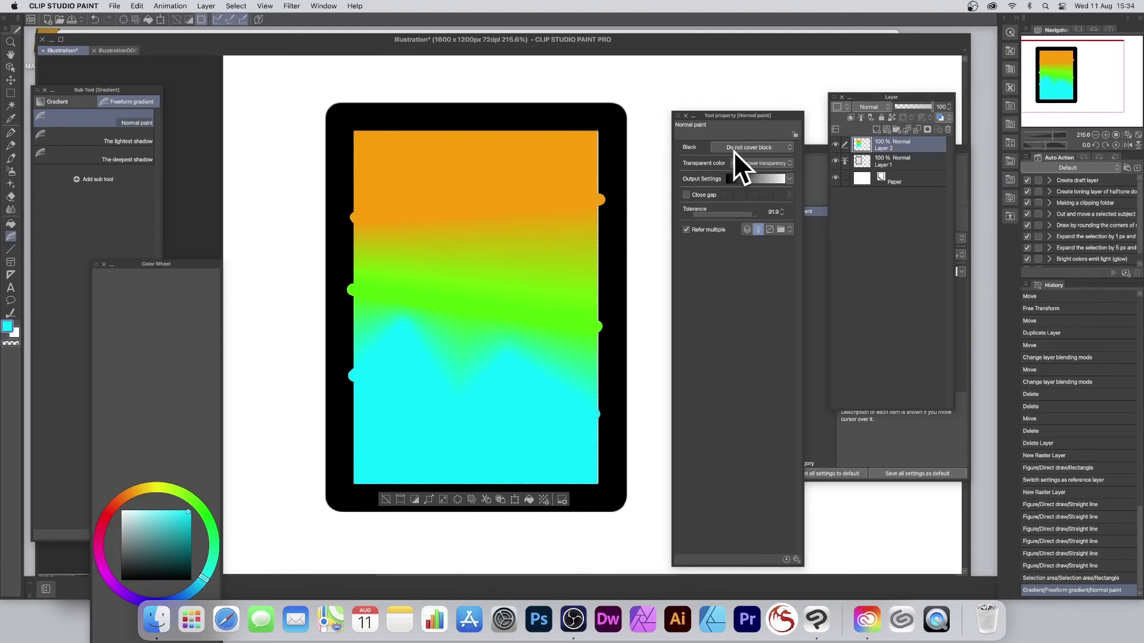
Paste a copy of the selected gradient on a new layer, offset up and left of the frame, and deselect it.
{"action": "key", "text": "super+v"}
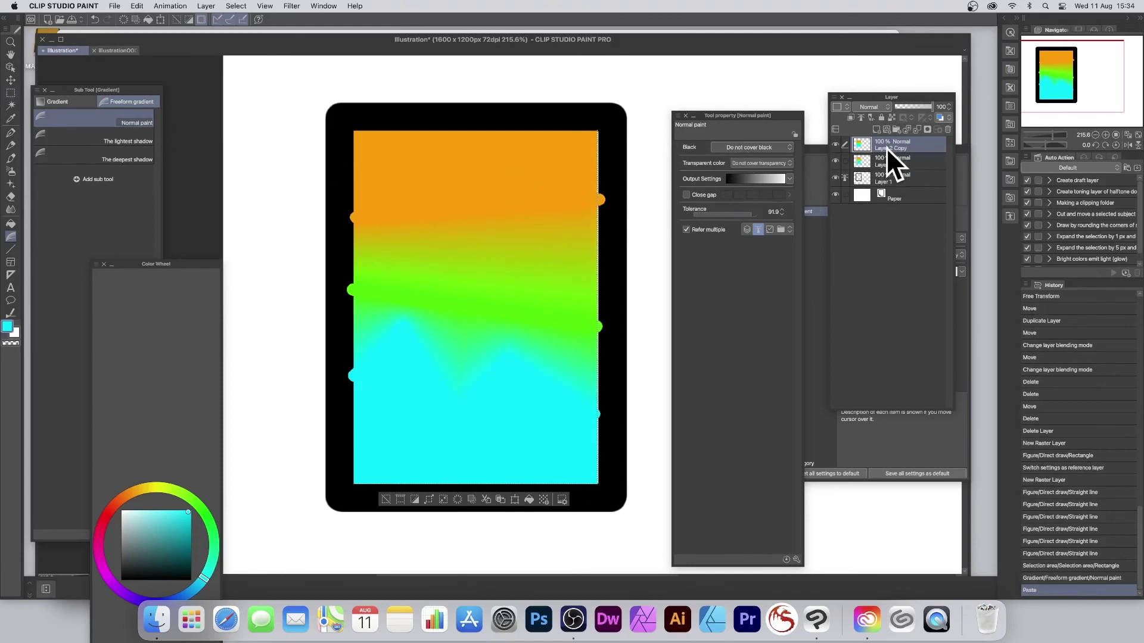
{"action": "left_click", "coordinate": [10, 79]}
{"action": "left_click_drag", "start_coordinate": [427, 205], "coordinate": [332, 170]}
{"action": "left_click", "coordinate": [237, 7]}
{"action": "left_click", "coordinate": [241, 31]}
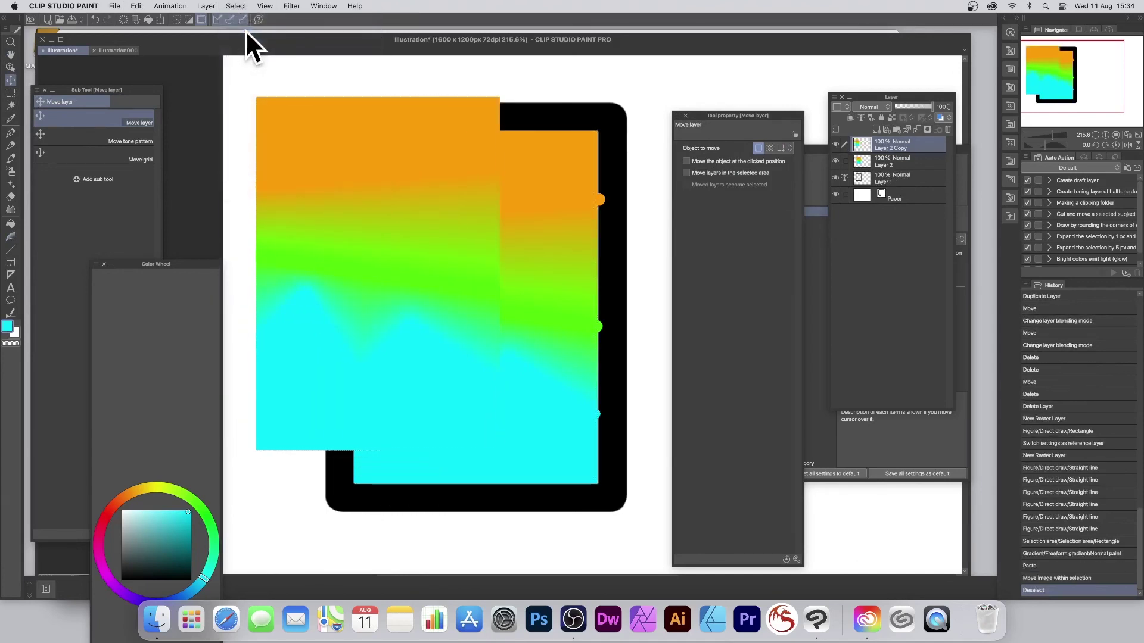
Hide the original gradient layer and the outline layer, and move the gradient copy towards the middle of the canvas.
{"action": "mouse_move", "coordinate": [403, 155]}
{"action": "left_mouse_down"}
{"action": "mouse_move", "coordinate": [365, 184]}
{"action": "mouse_move", "coordinate": [401, 134]}
{"action": "left_mouse_up"}
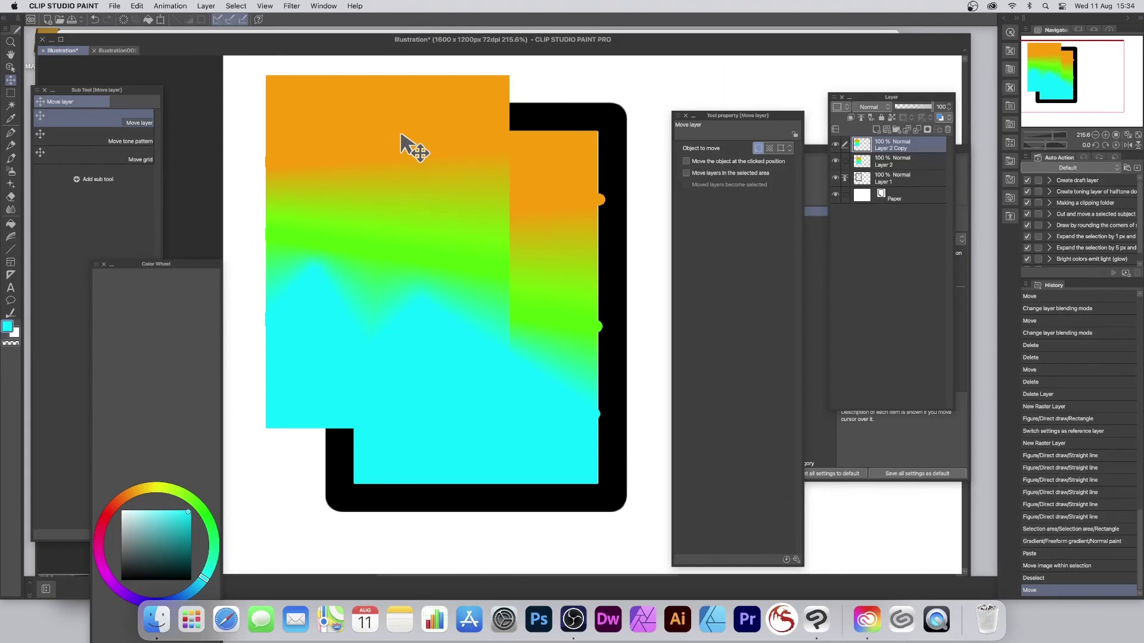
{"action": "left_click", "coordinate": [836, 162]}
{"action": "left_click", "coordinate": [835, 177]}
{"action": "left_click_drag", "start_coordinate": [406, 175], "coordinate": [493, 196]}
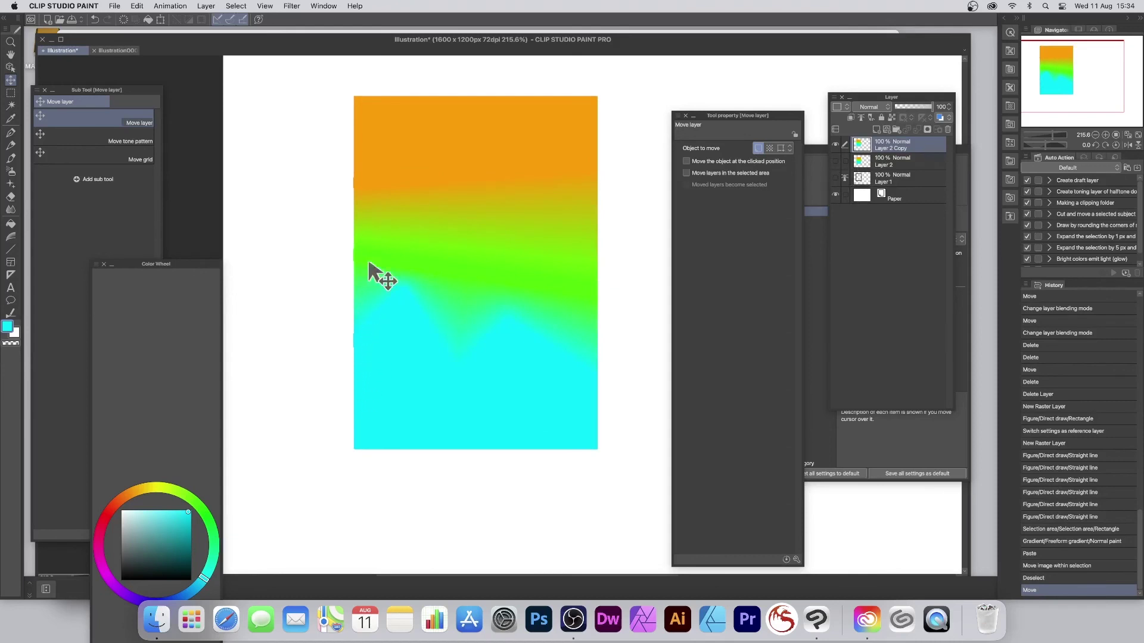